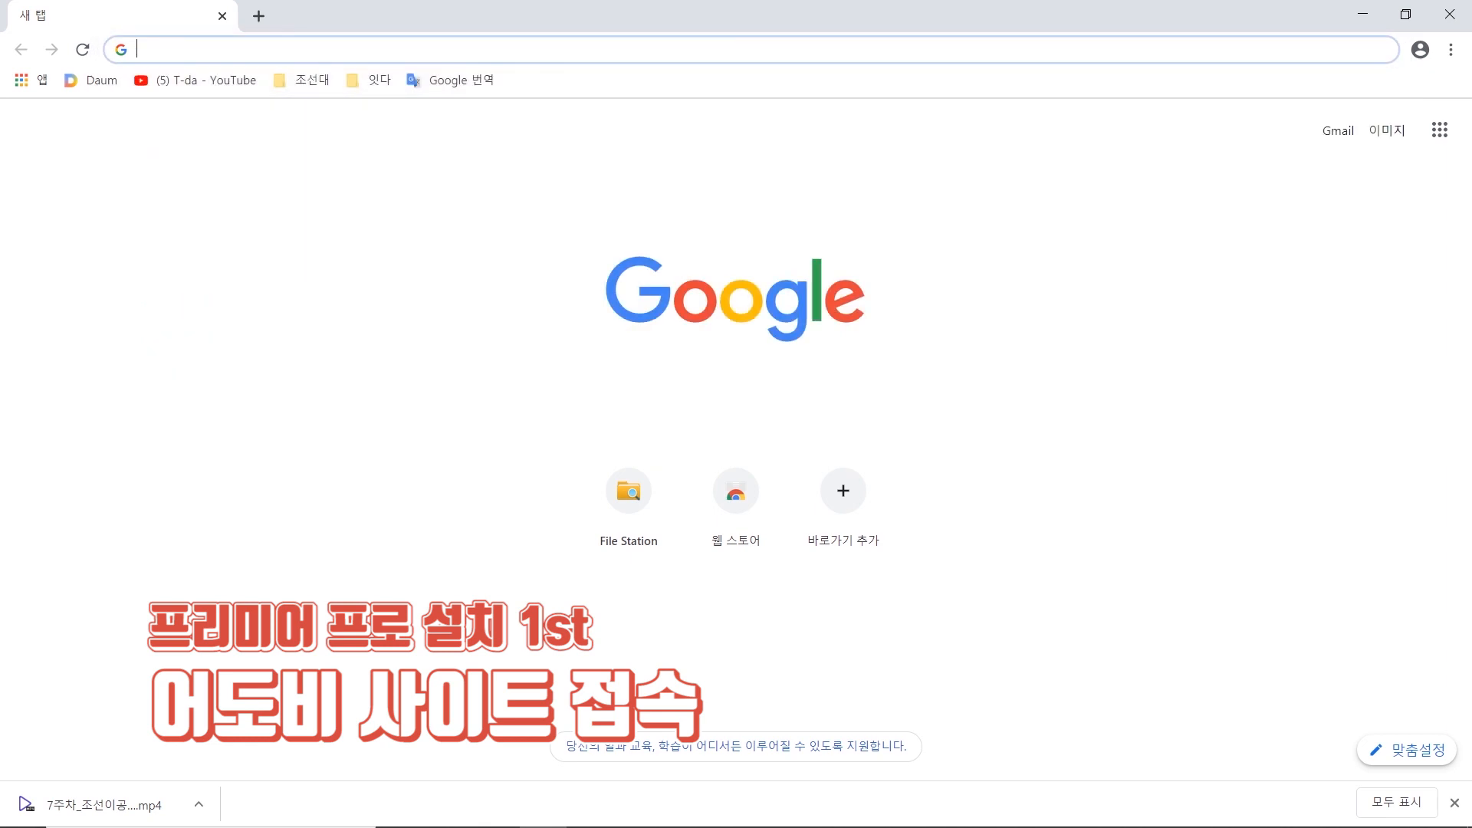
Step: Search the web for "어도비" and open the full product catalog on Adobe's site
text(어도비)
key(Return)
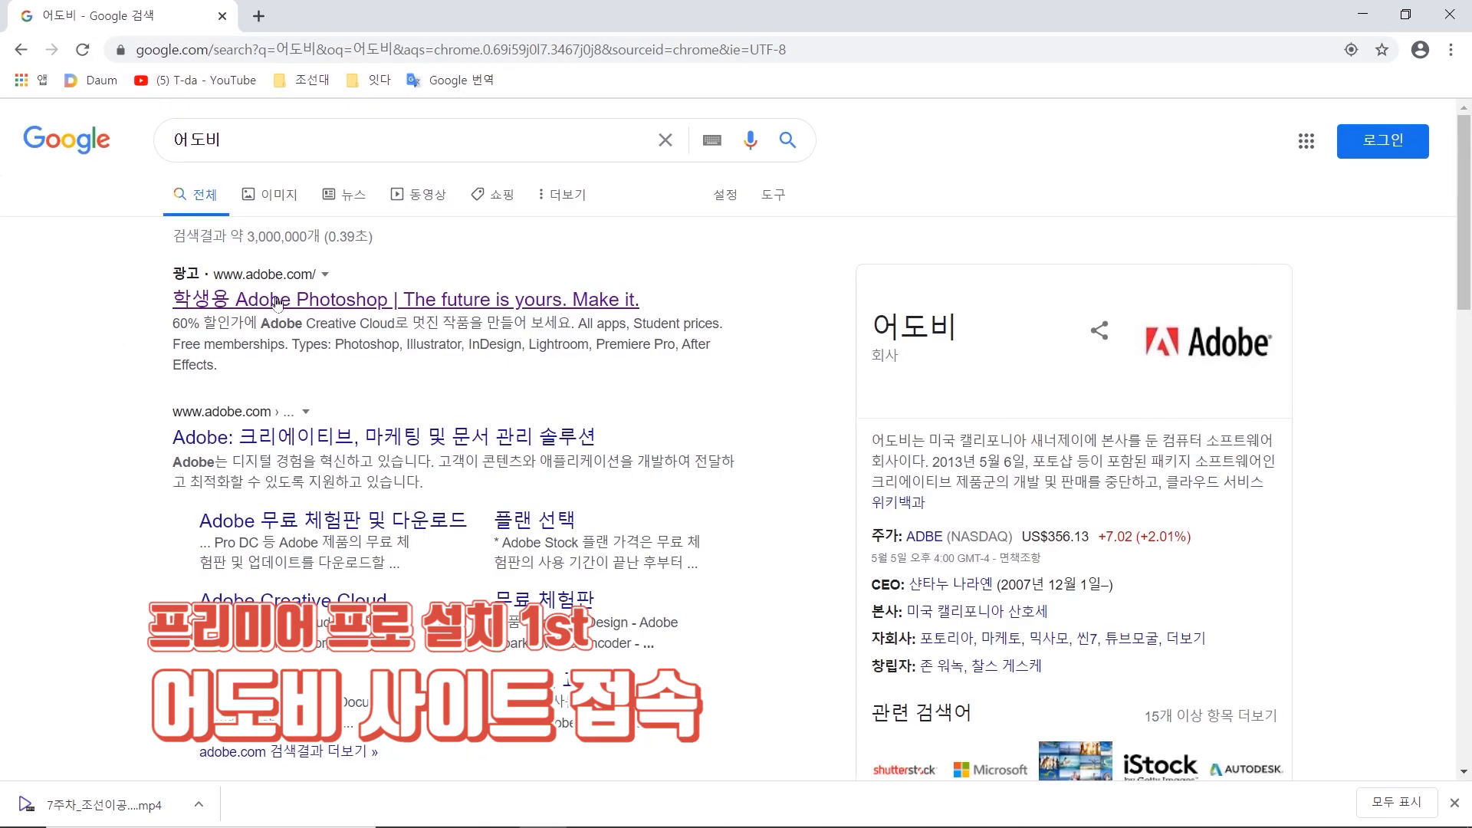
click(278, 301)
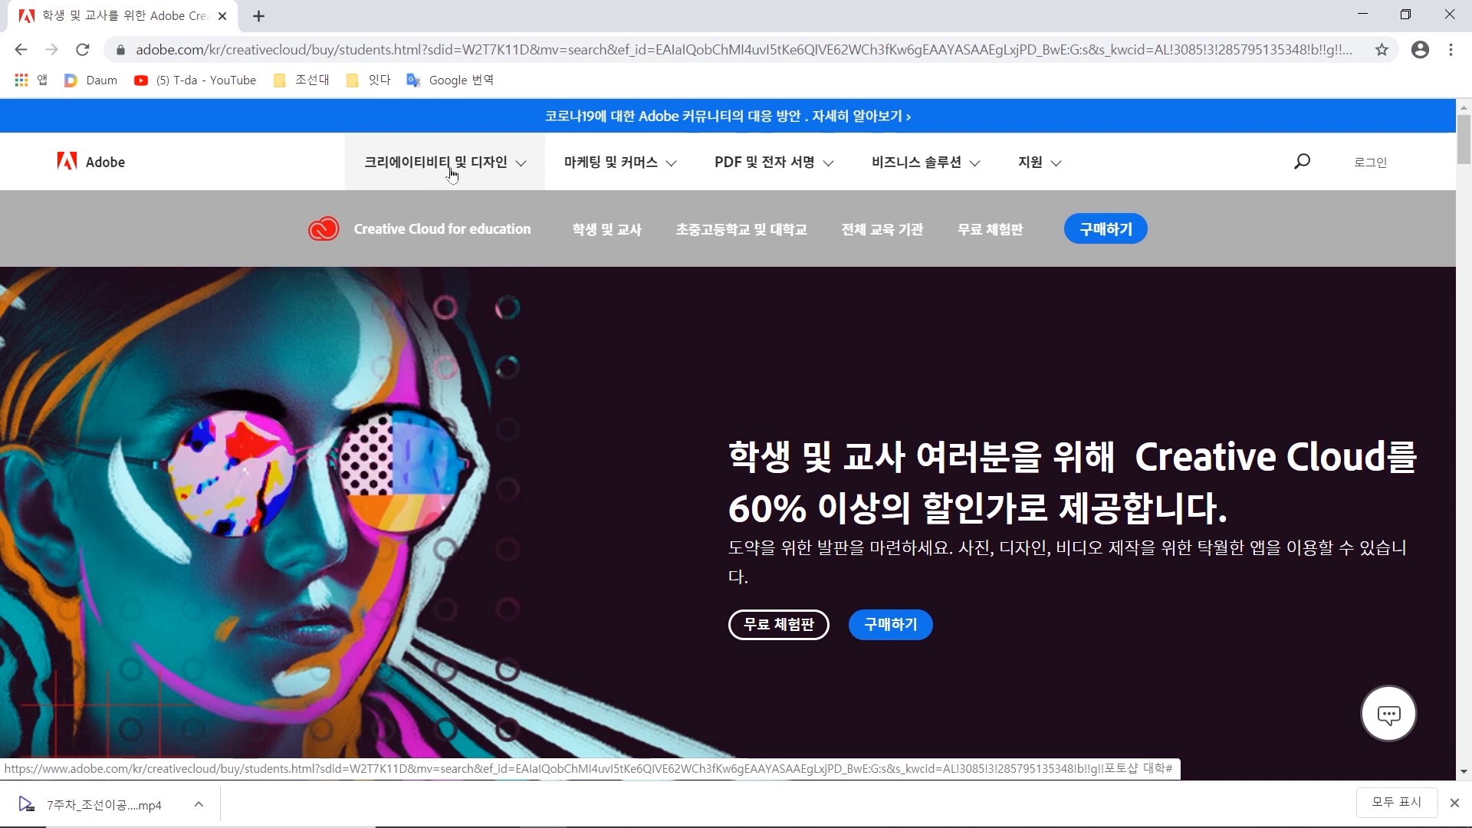
click(478, 167)
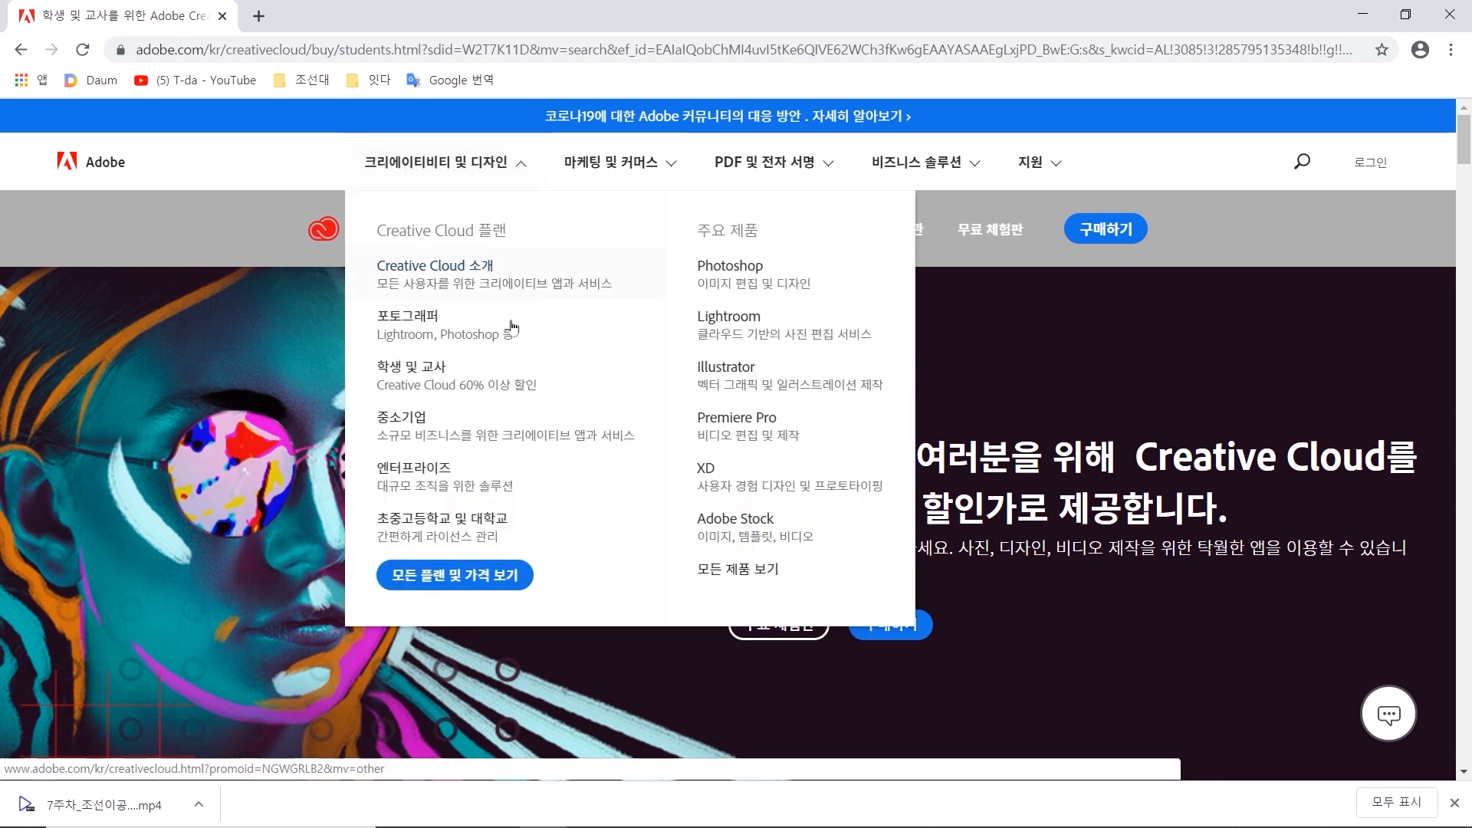
click(754, 568)
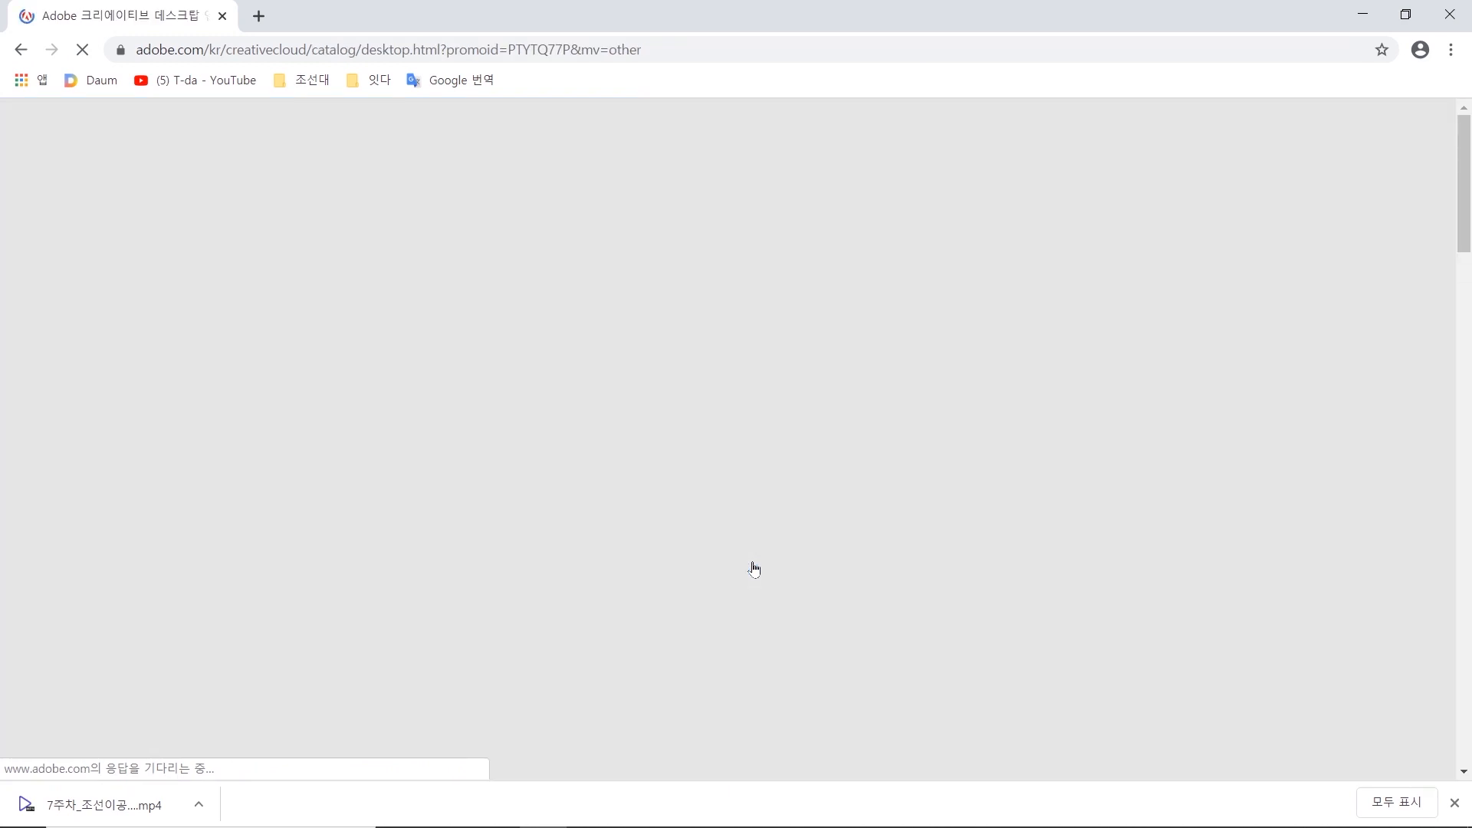
Step: Look through the Adobe desktop app catalog, examining Premiere Pro, Photoshop, Illustrator, After Effects, Audition and Media Encoder
scroll(766, 563, down, 4)
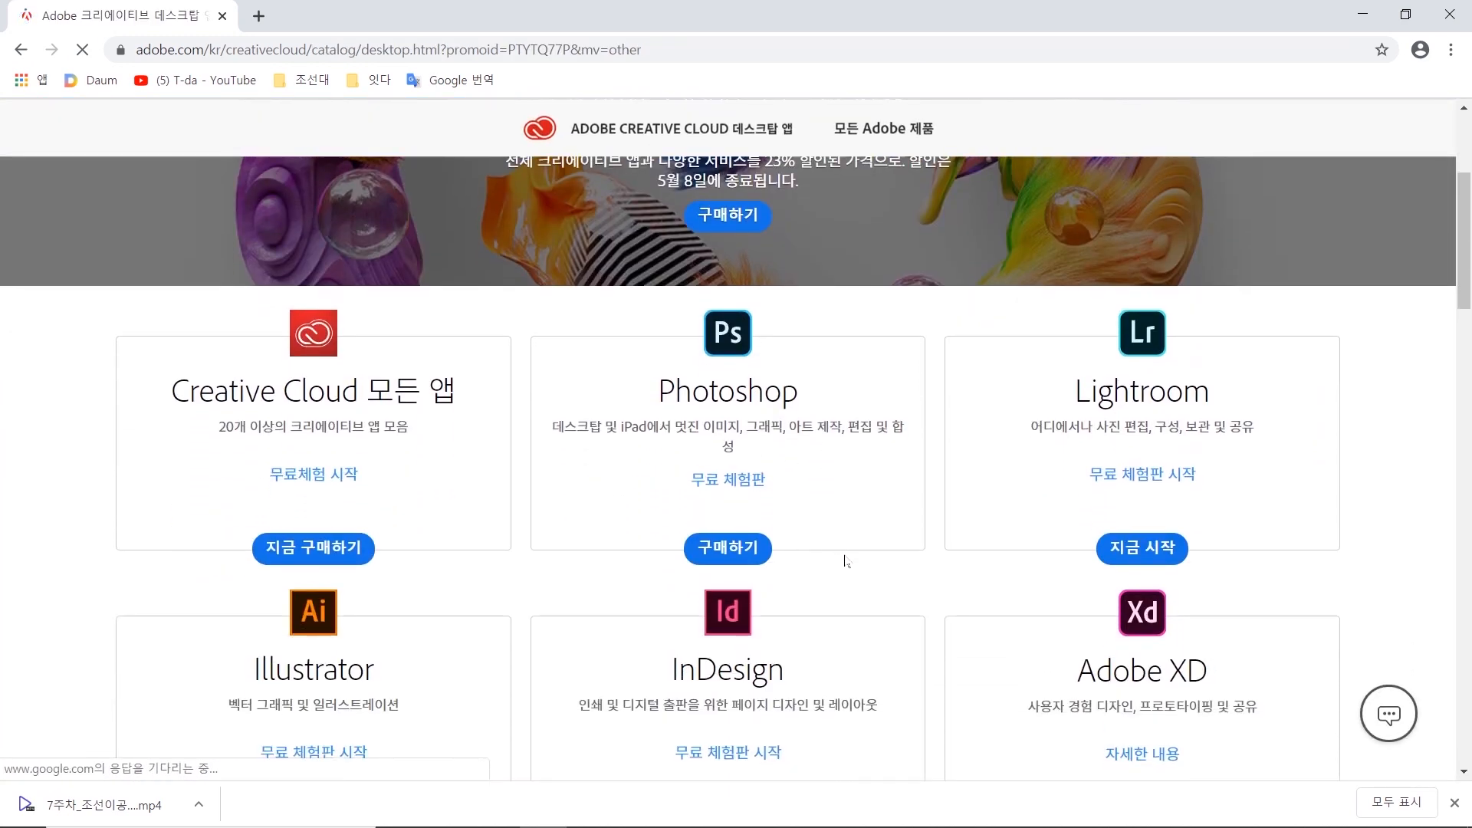
scroll(846, 562, down, 1)
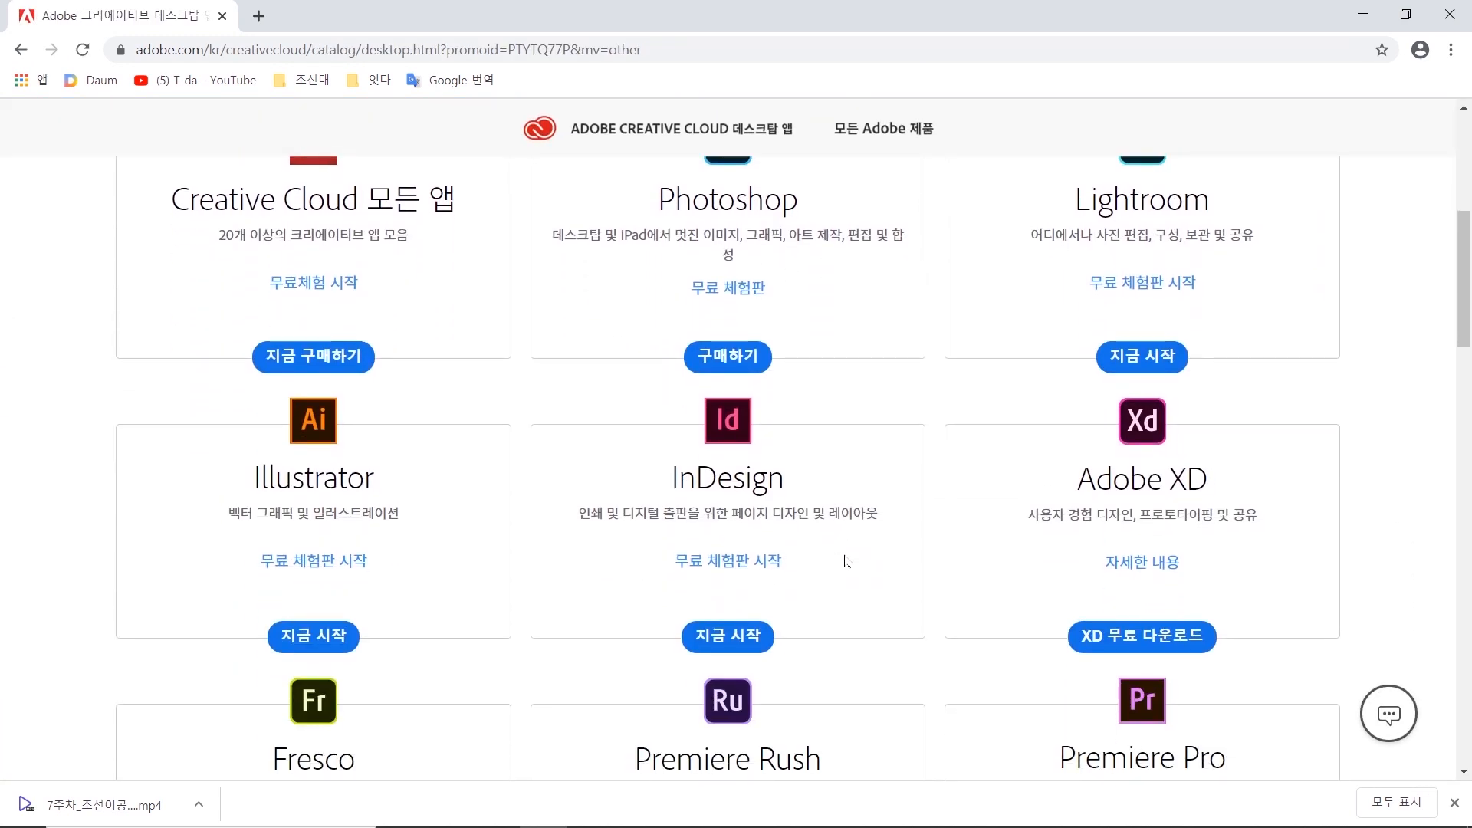
scroll(846, 562, up, 2)
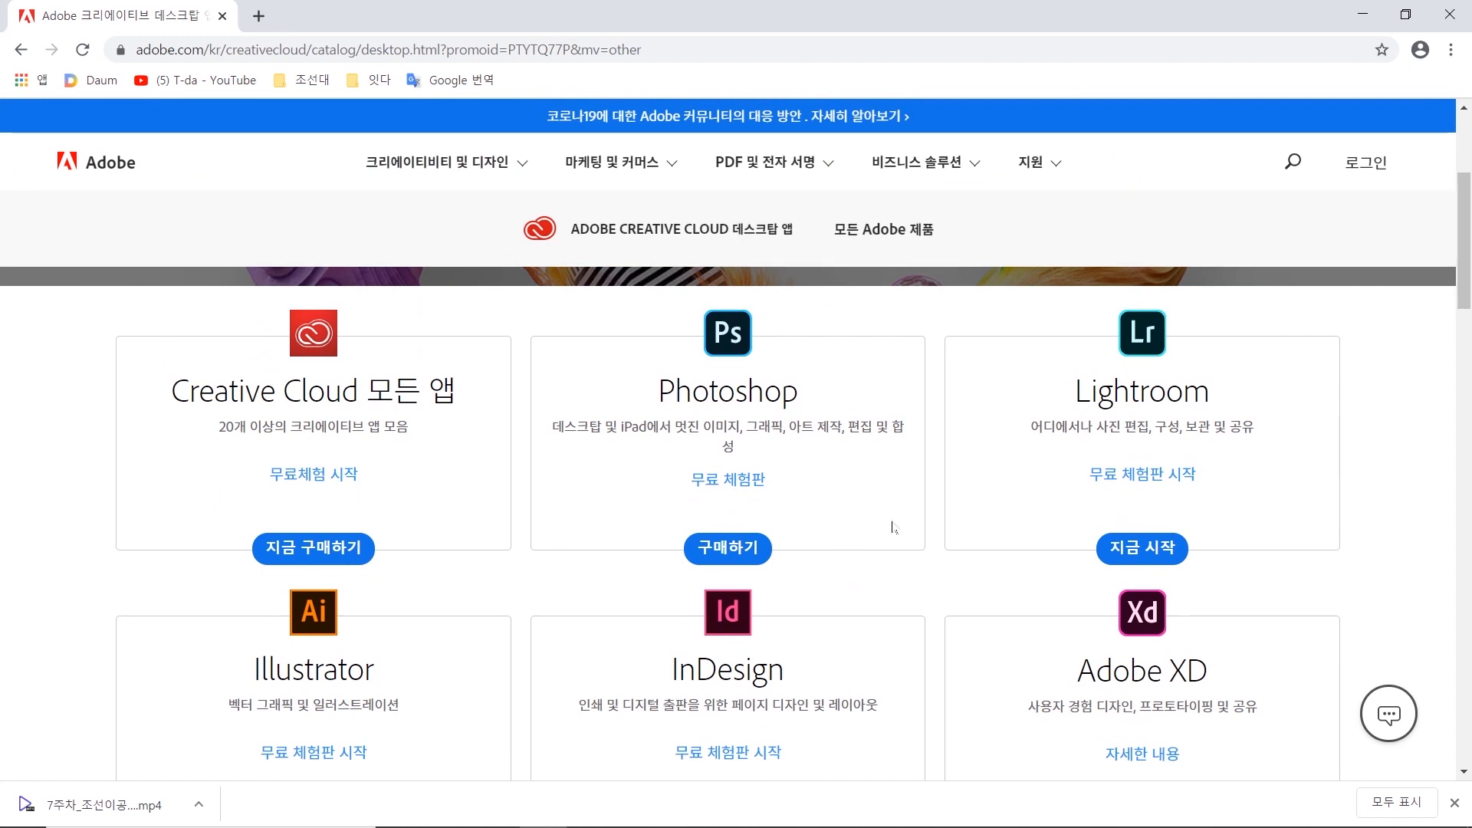
scroll(894, 533, down, 2)
scroll(869, 562, down, 2)
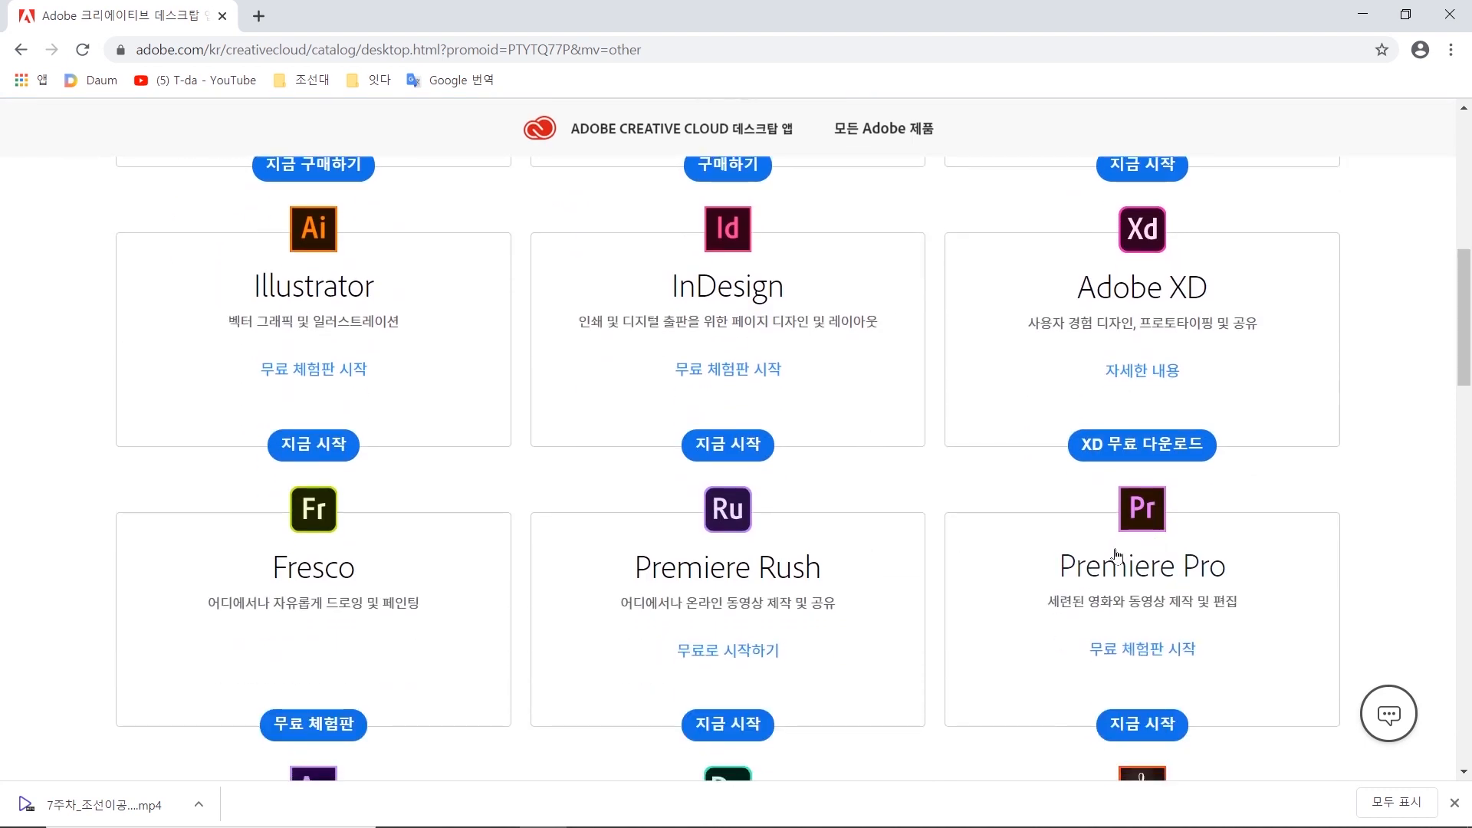
scroll(992, 650, down, 1)
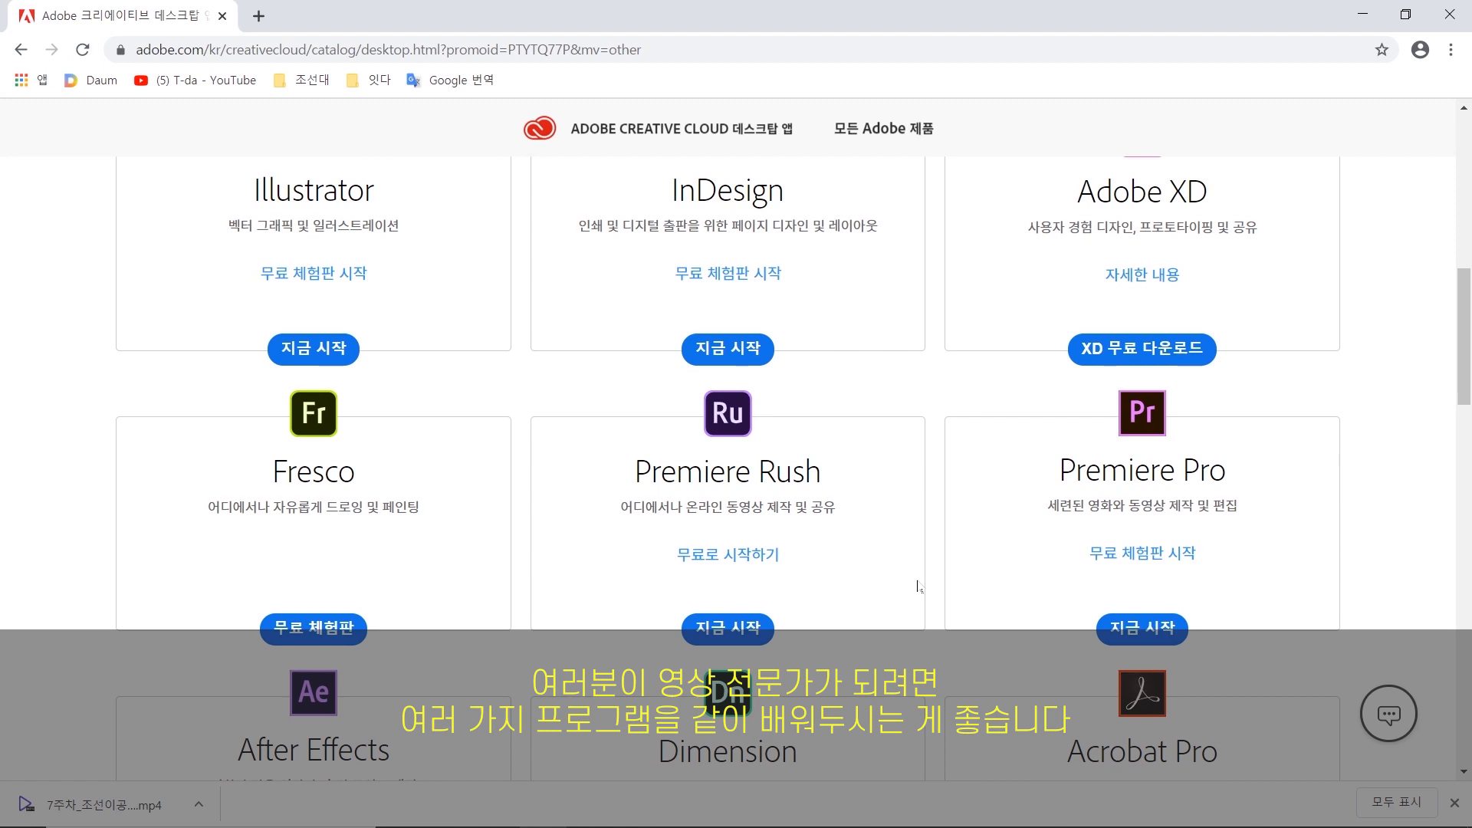
scroll(918, 587, up, 5)
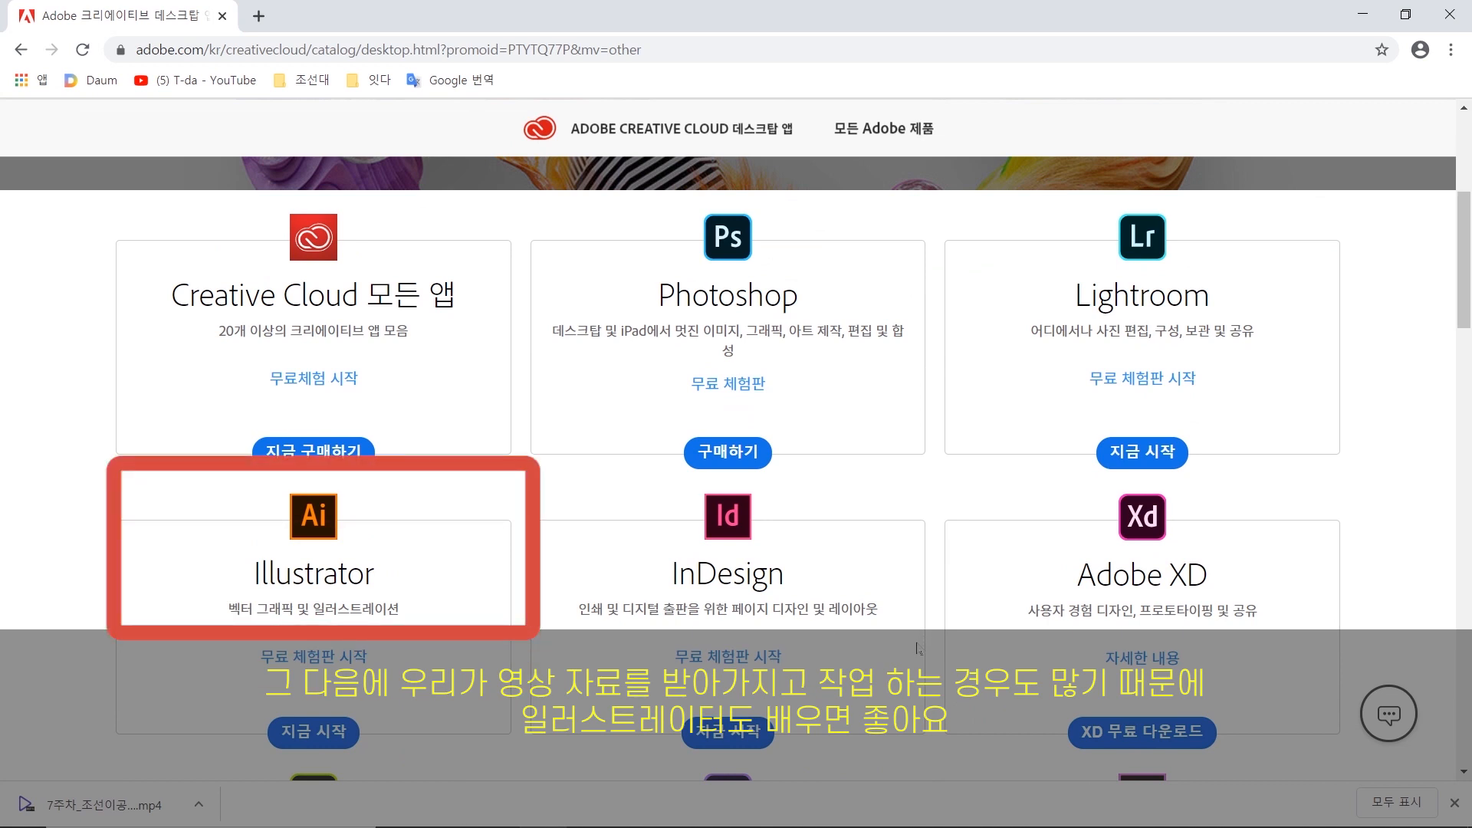
scroll(918, 650, down, 4)
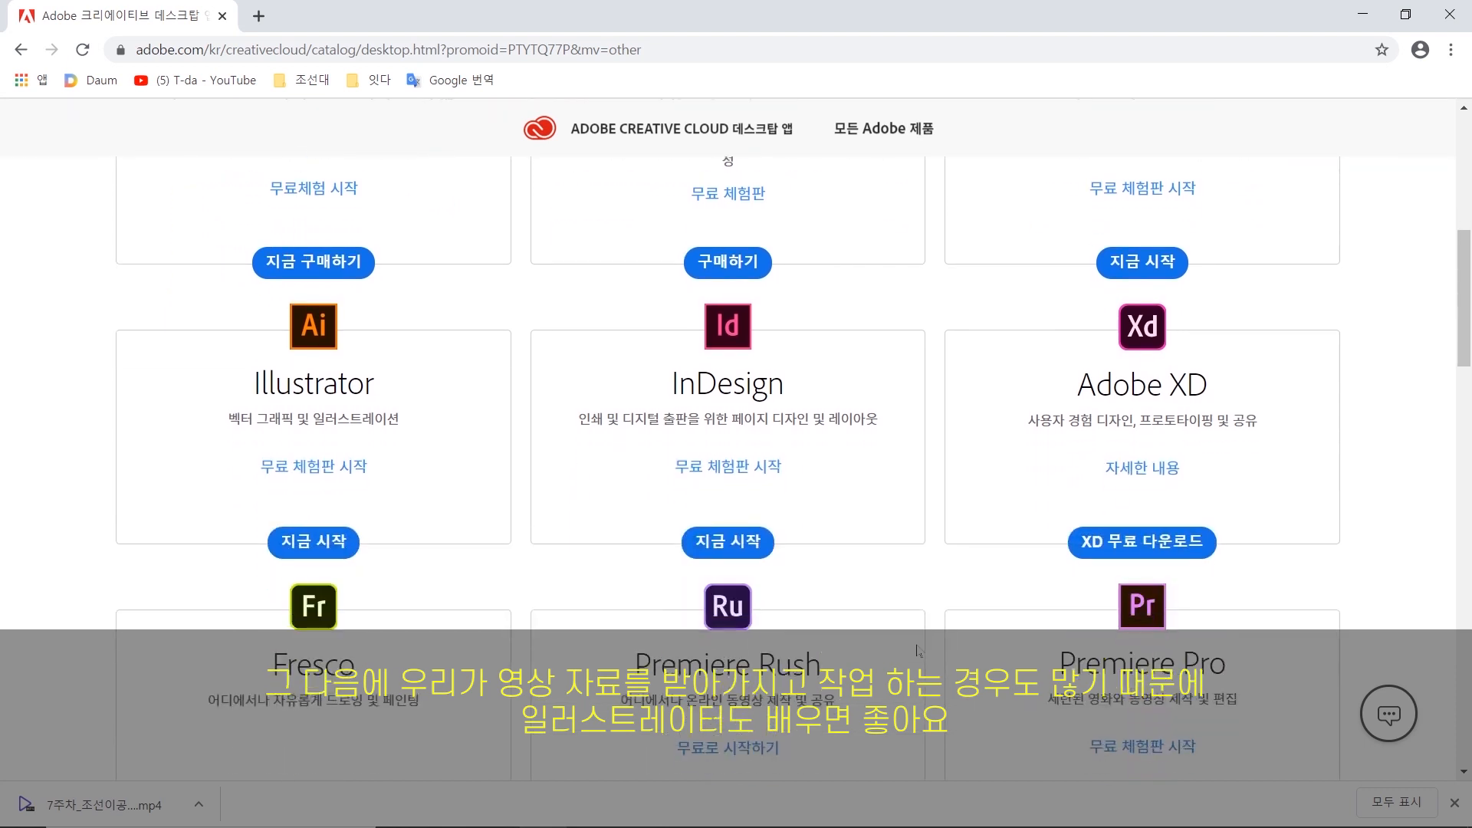
scroll(917, 650, down, 4)
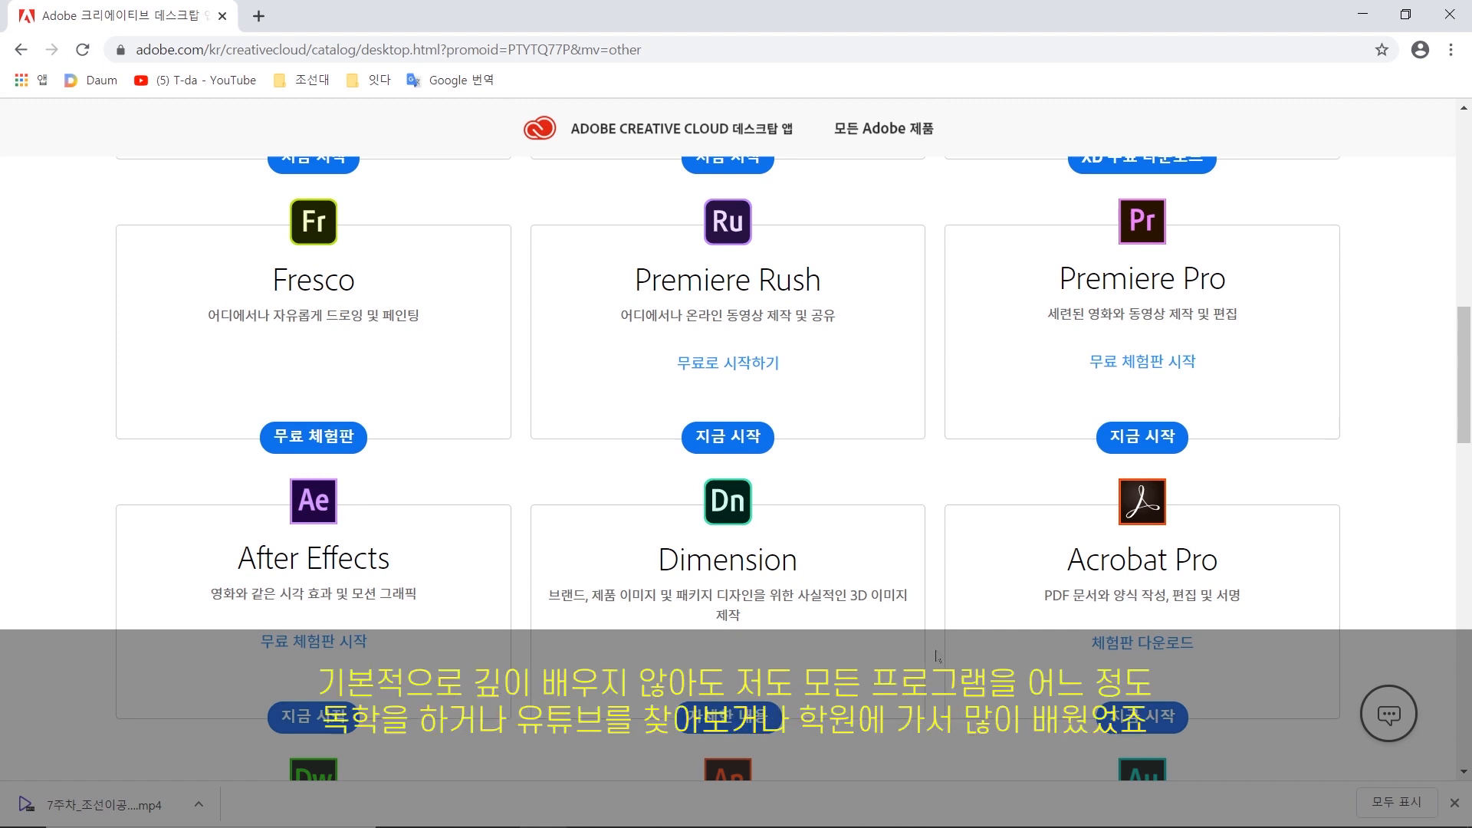
scroll(936, 656, down, 3)
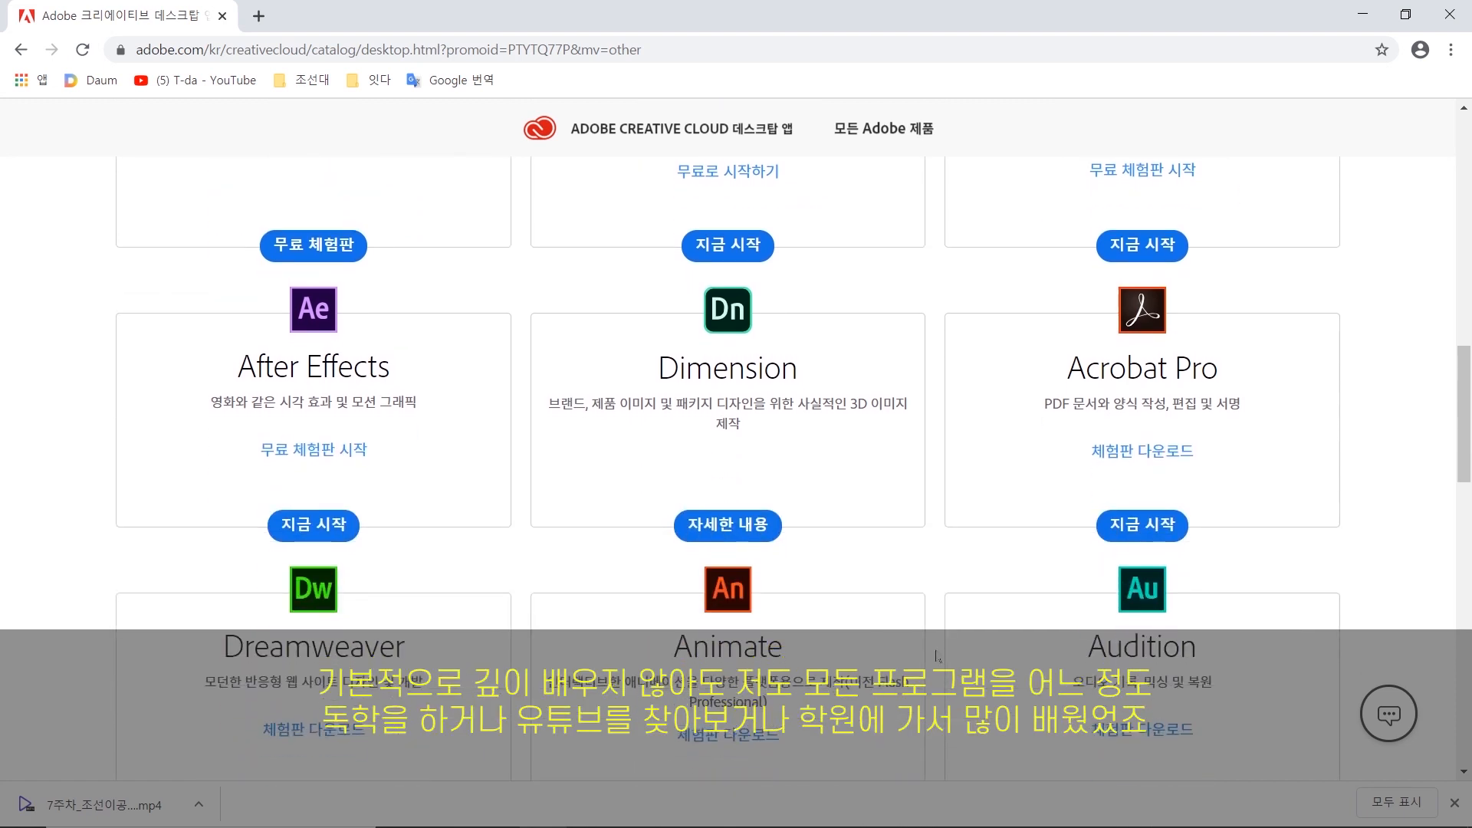
scroll(935, 656, up, 3)
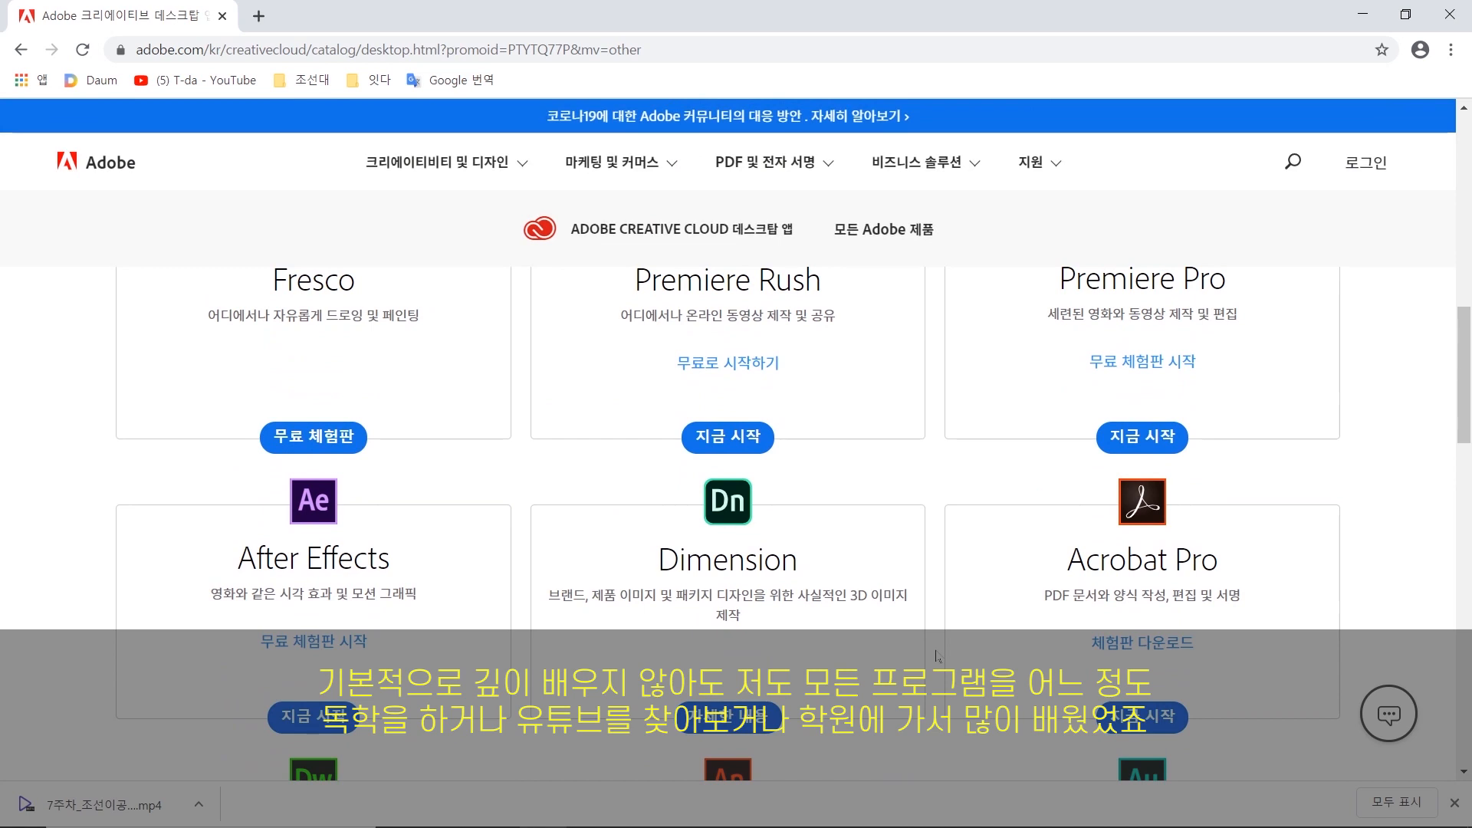
scroll(936, 655, up, 3)
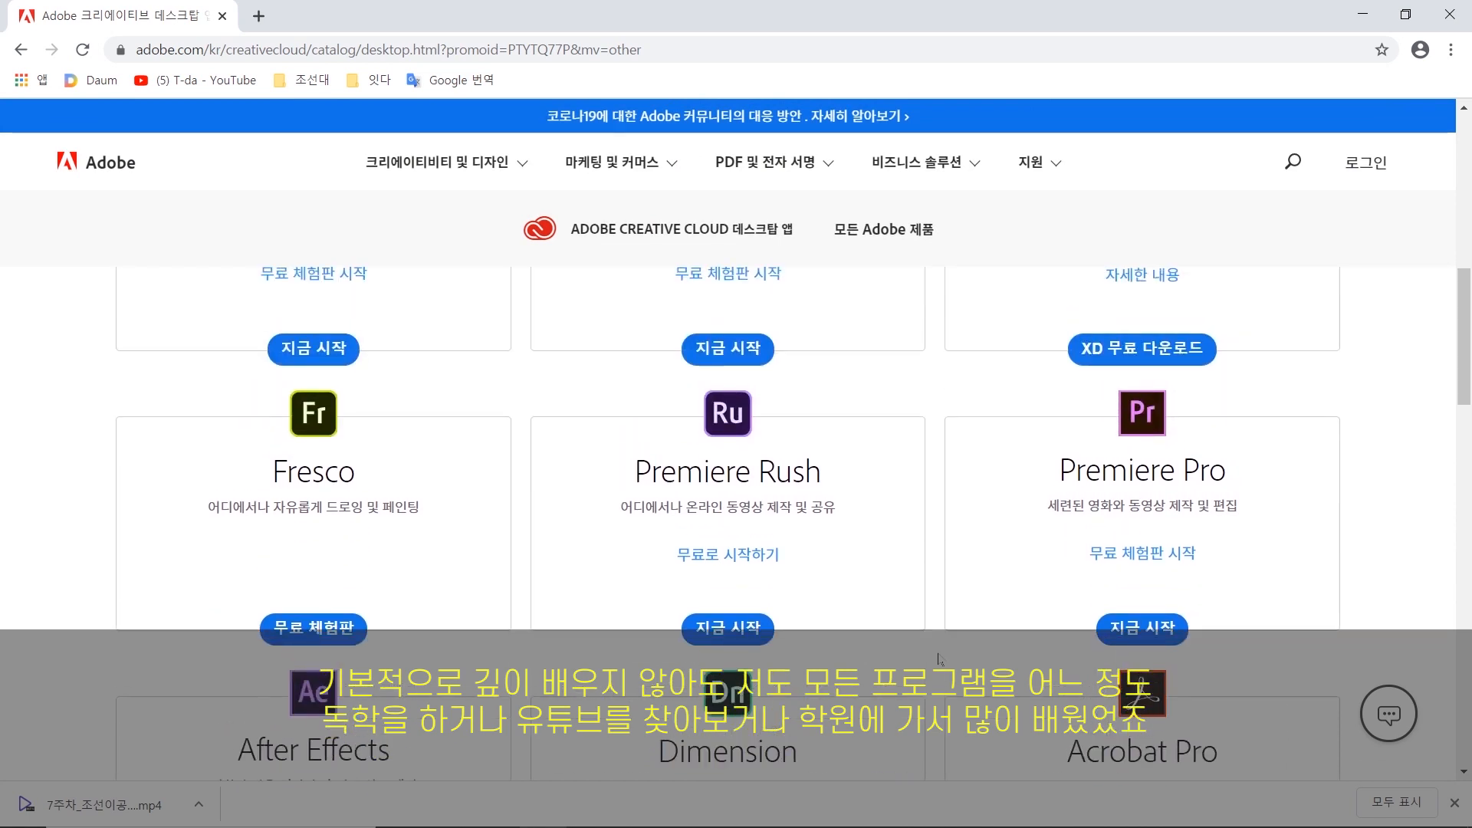
scroll(938, 658, down, 2)
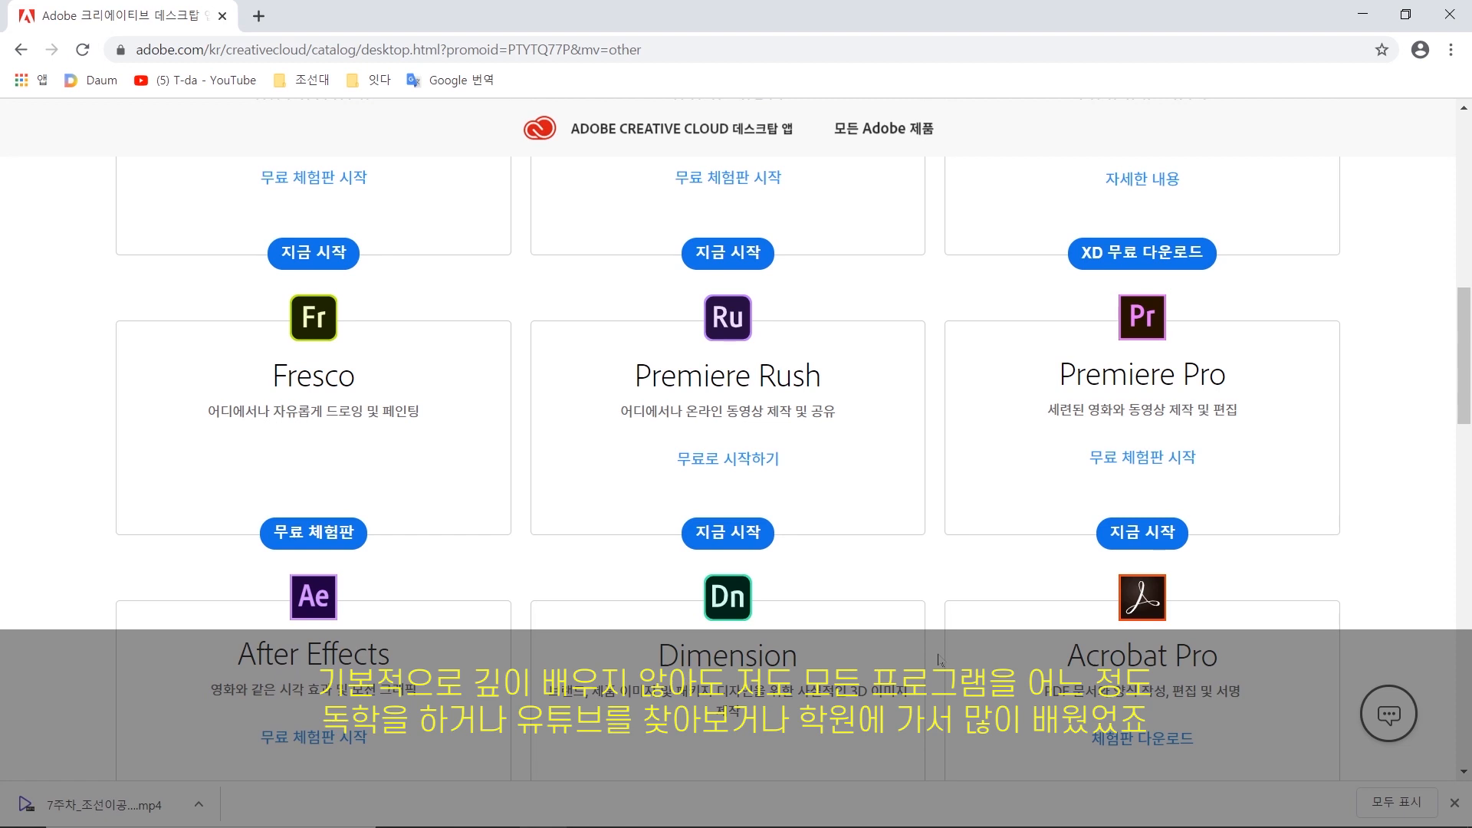
scroll(939, 658, down, 3)
scroll(938, 658, down, 1)
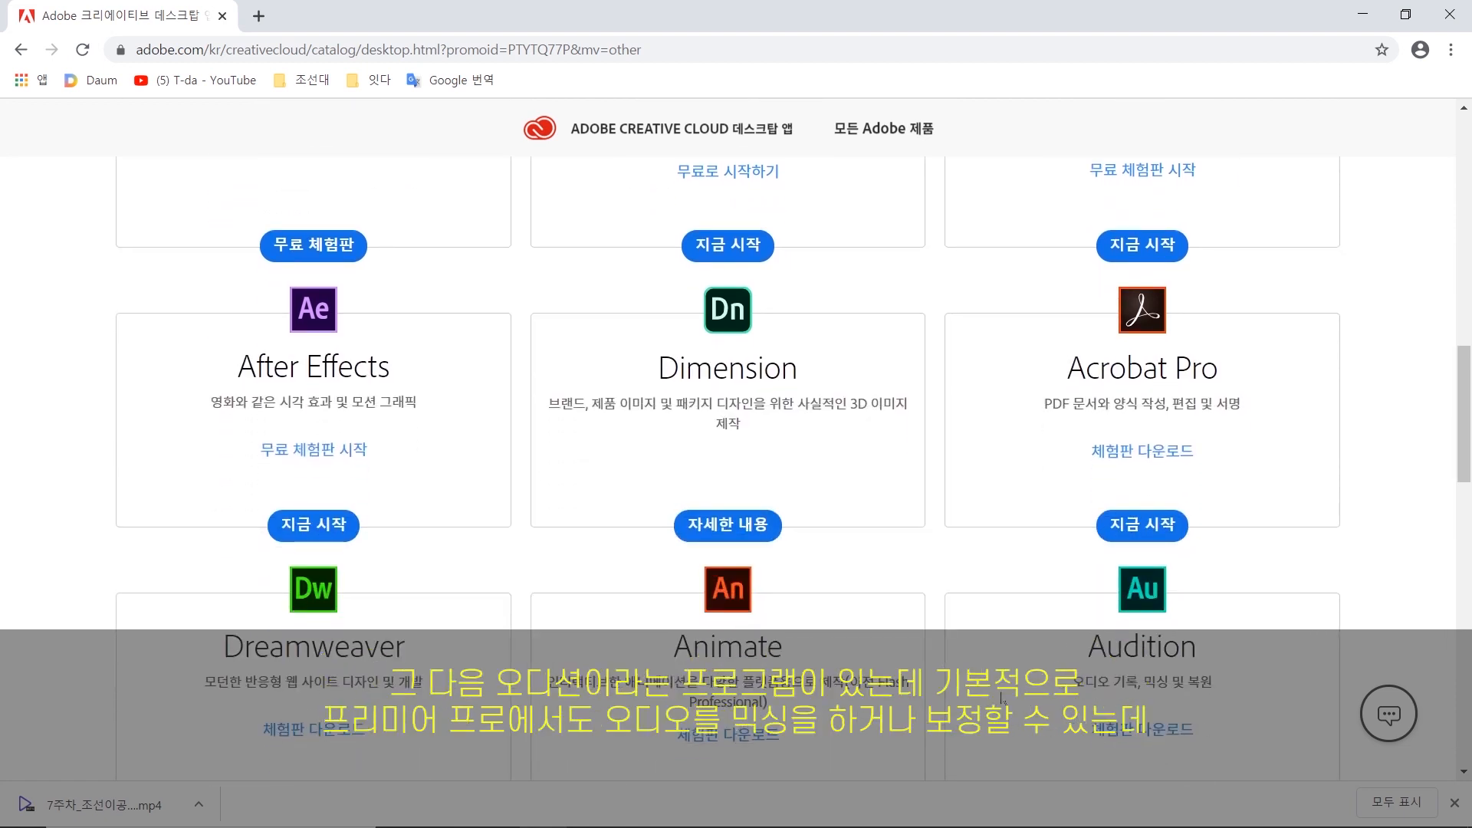
scroll(1001, 699, down, 1)
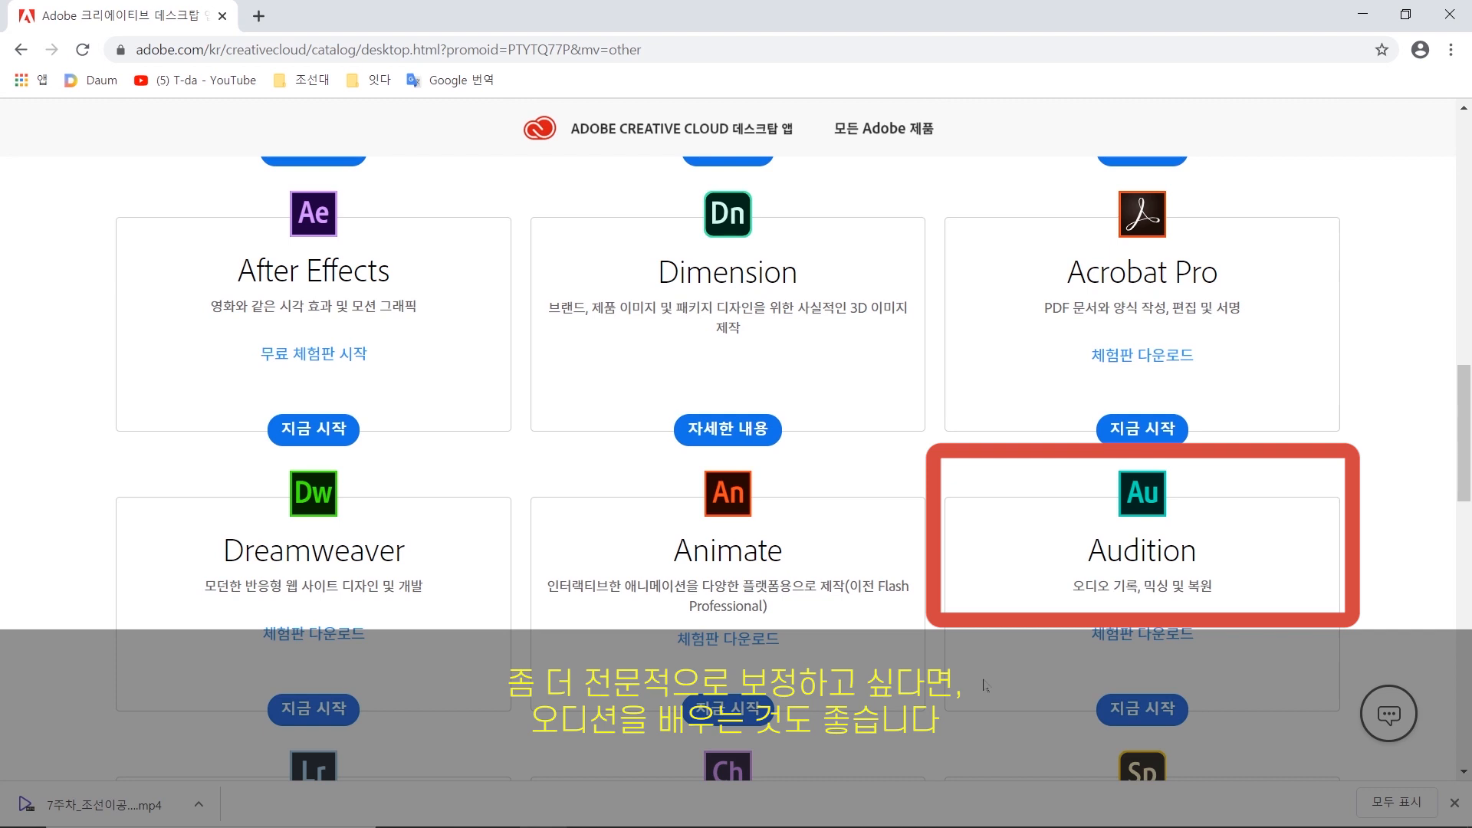
scroll(984, 673, down, 5)
scroll(951, 665, down, 3)
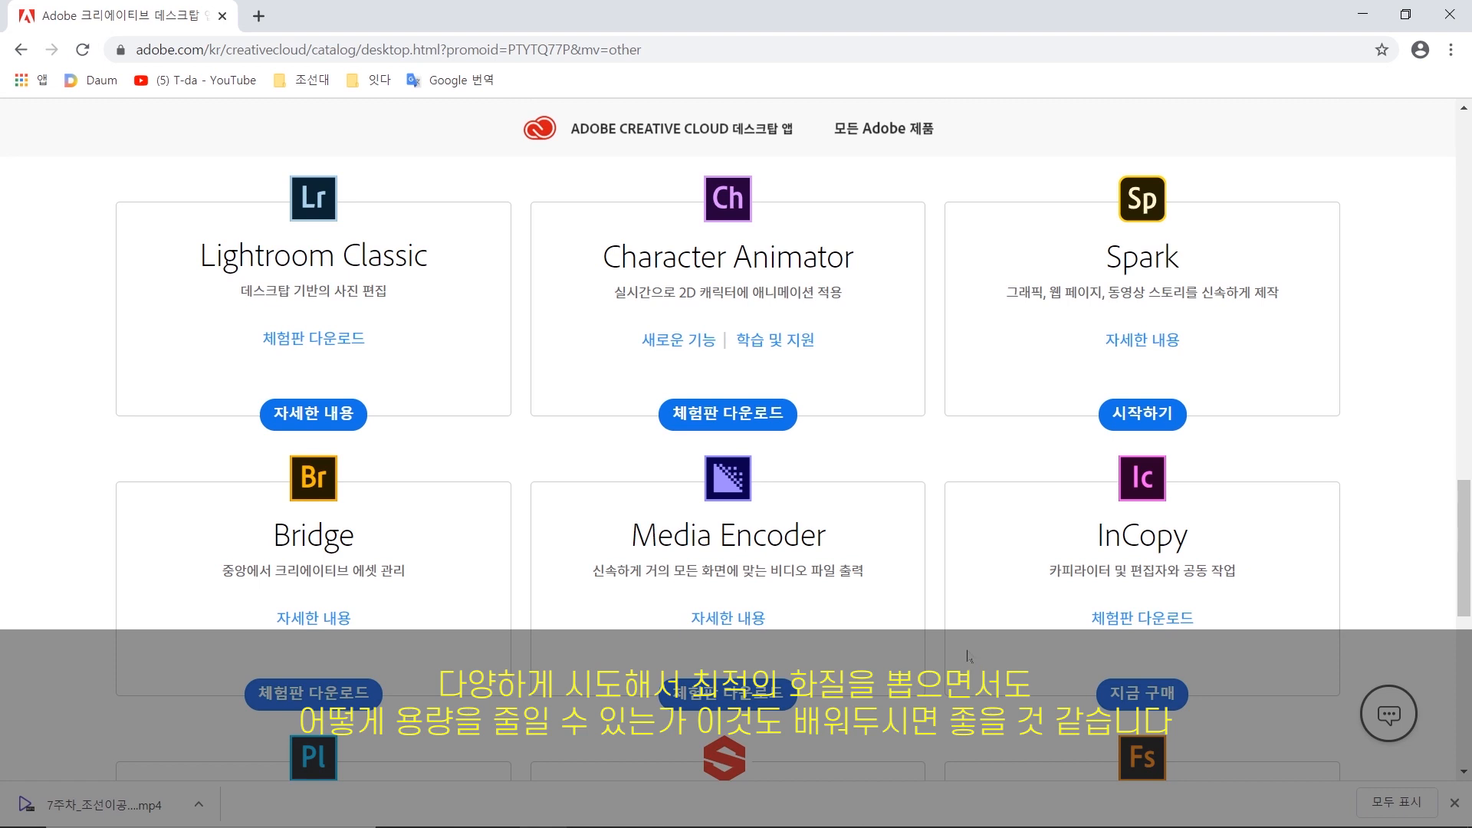
scroll(972, 661, up, 10)
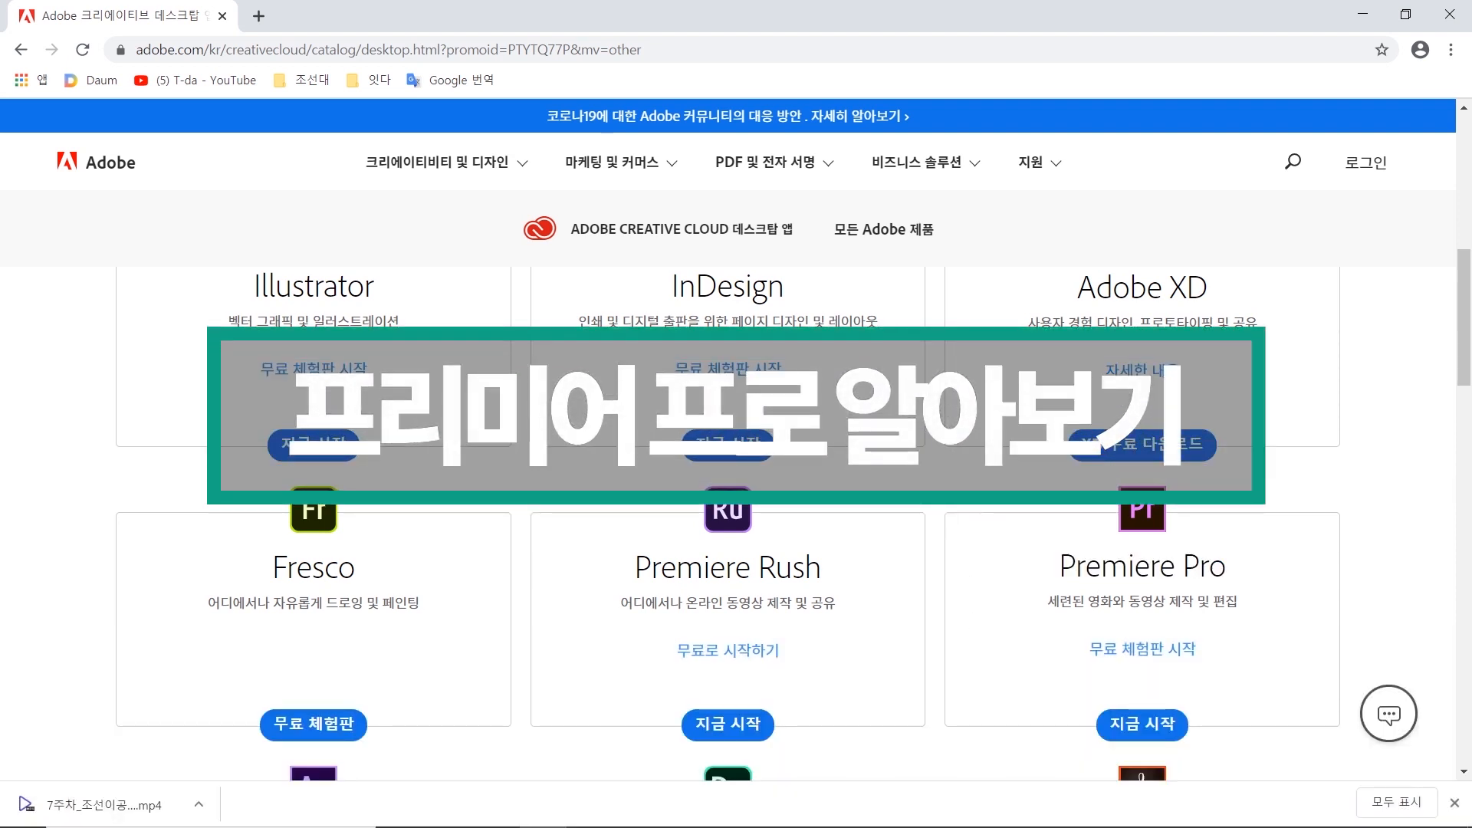
Step: Switch from the browser to Premiere Pro and start a new project named "8주차 강의 편집"
click(1353, 10)
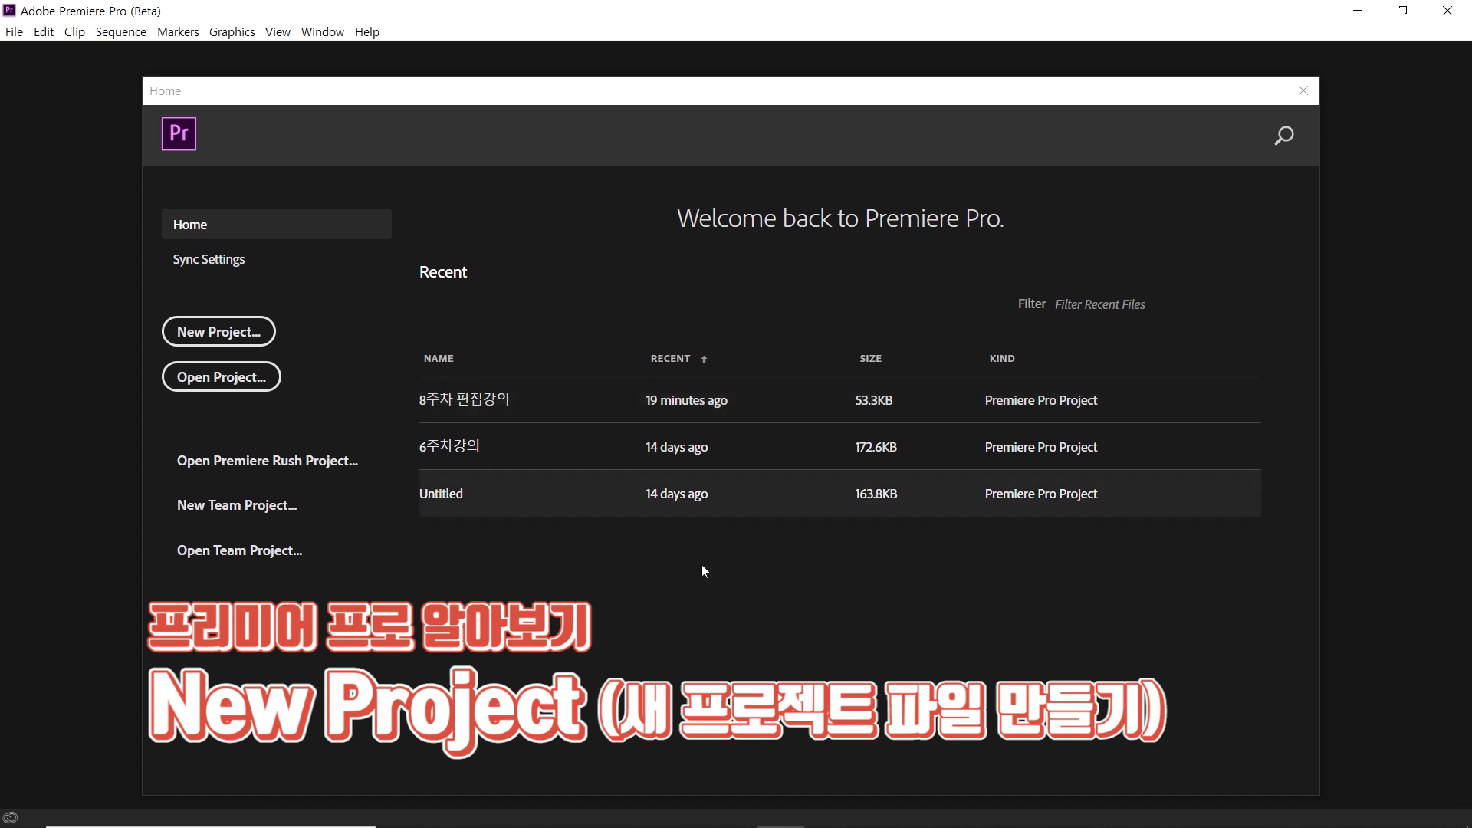
click(247, 334)
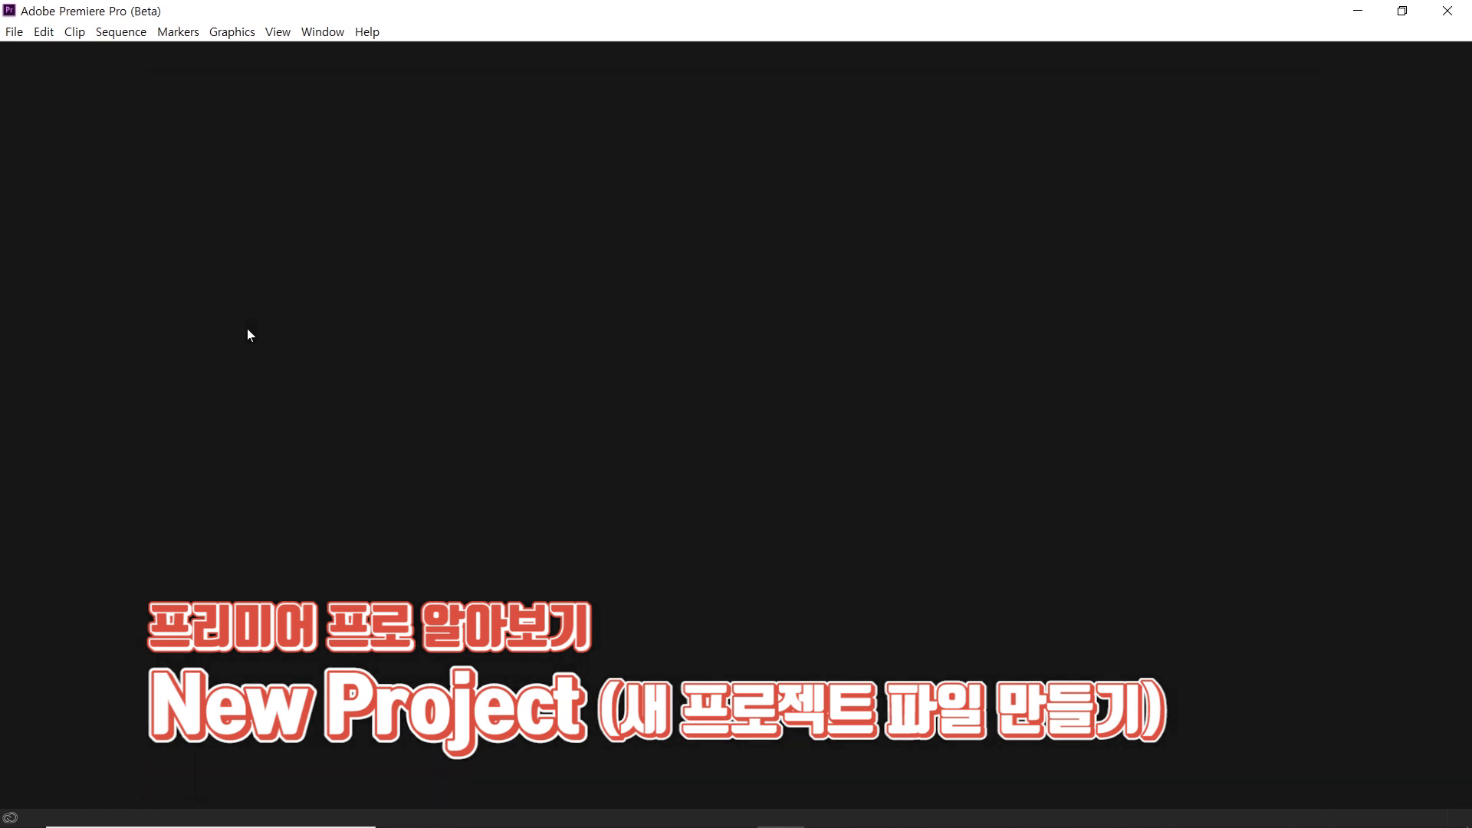
text(8주차 강의 편집)
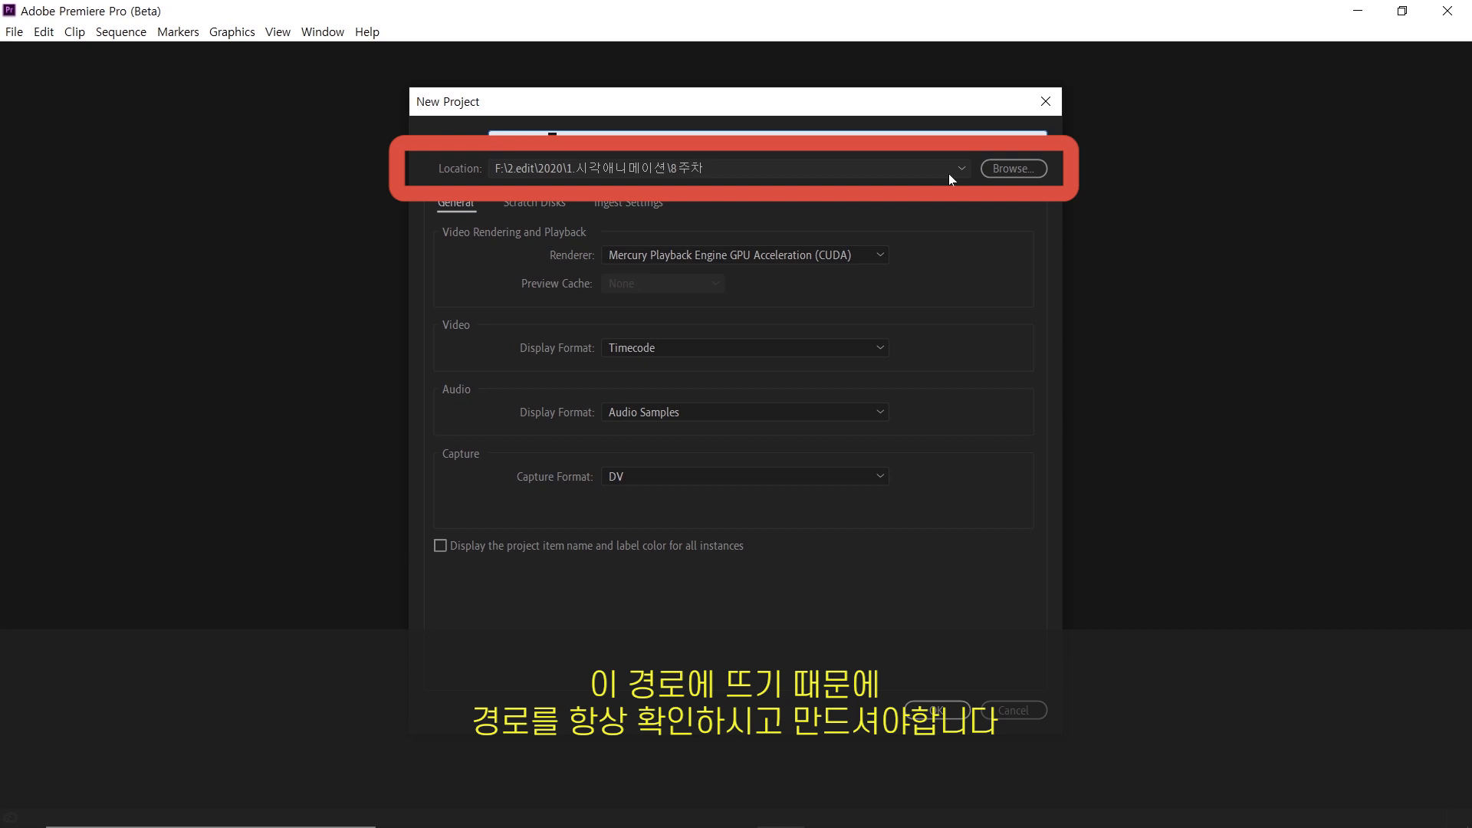
Step: Set the new project's location to the folder F:\2.edit\2020\1.시각애니메이션\8주차
click(1013, 168)
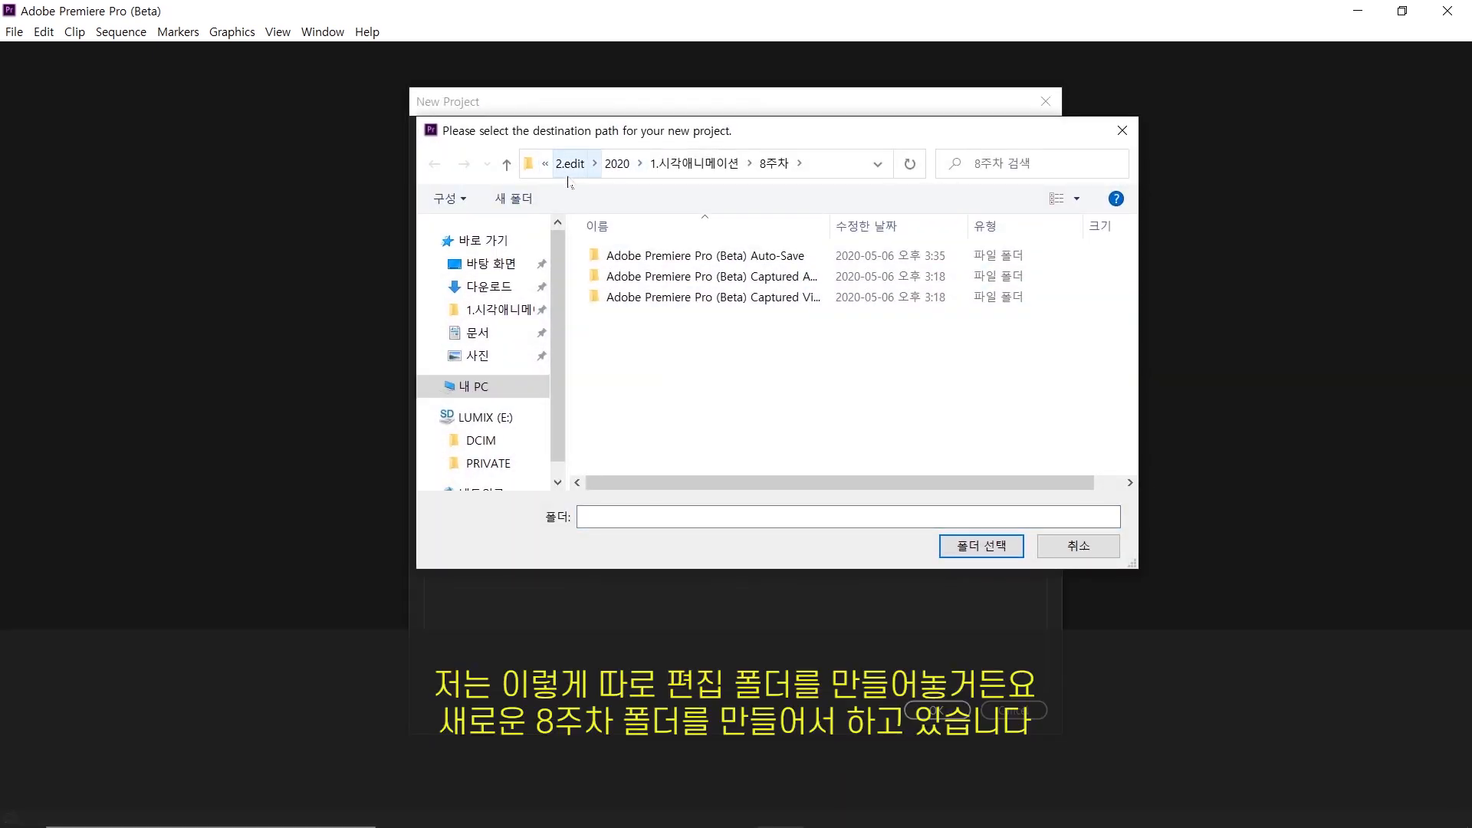
click(570, 163)
click(618, 164)
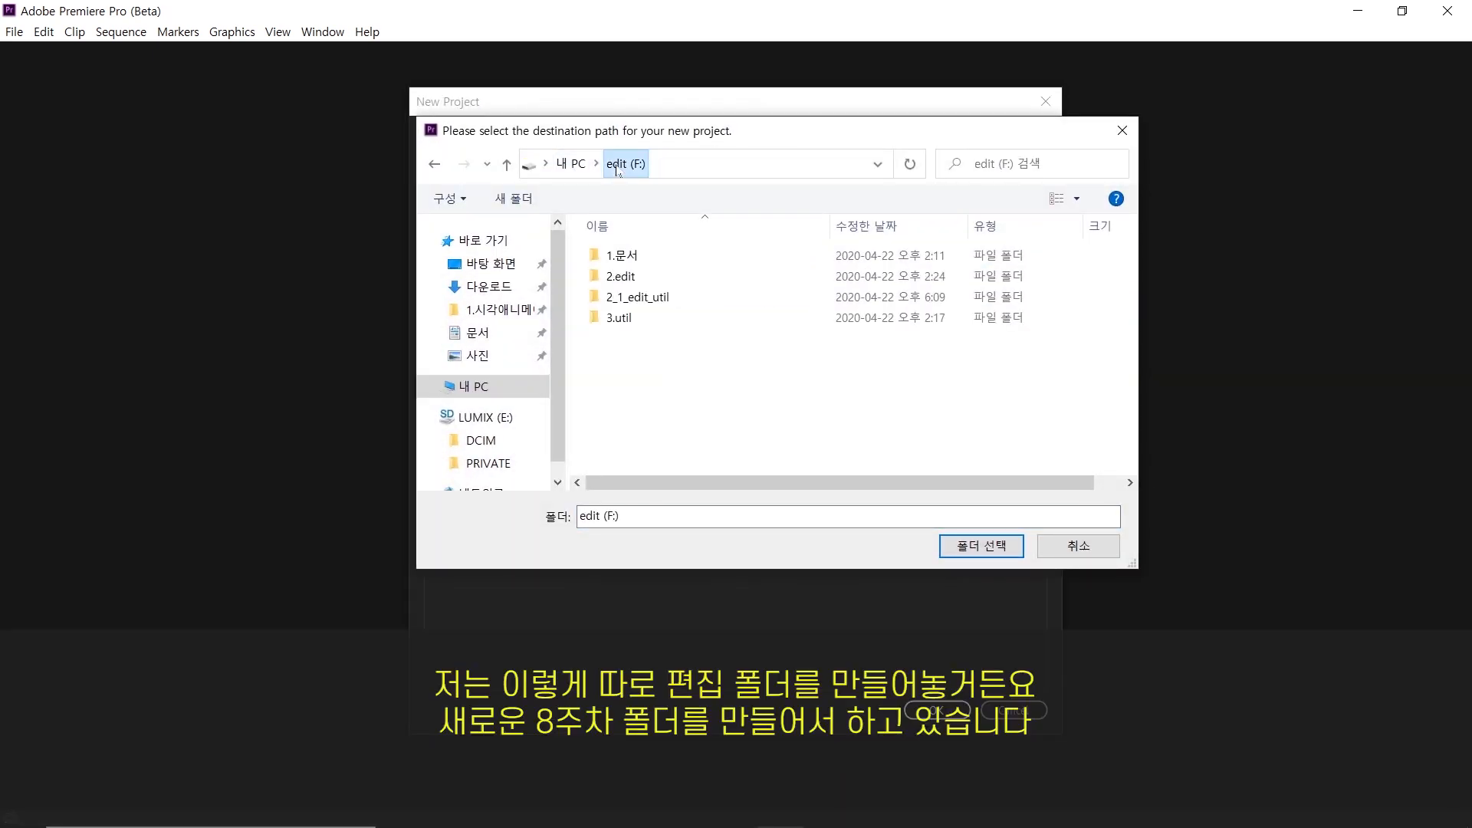
double_click(623, 277)
double_click(655, 259)
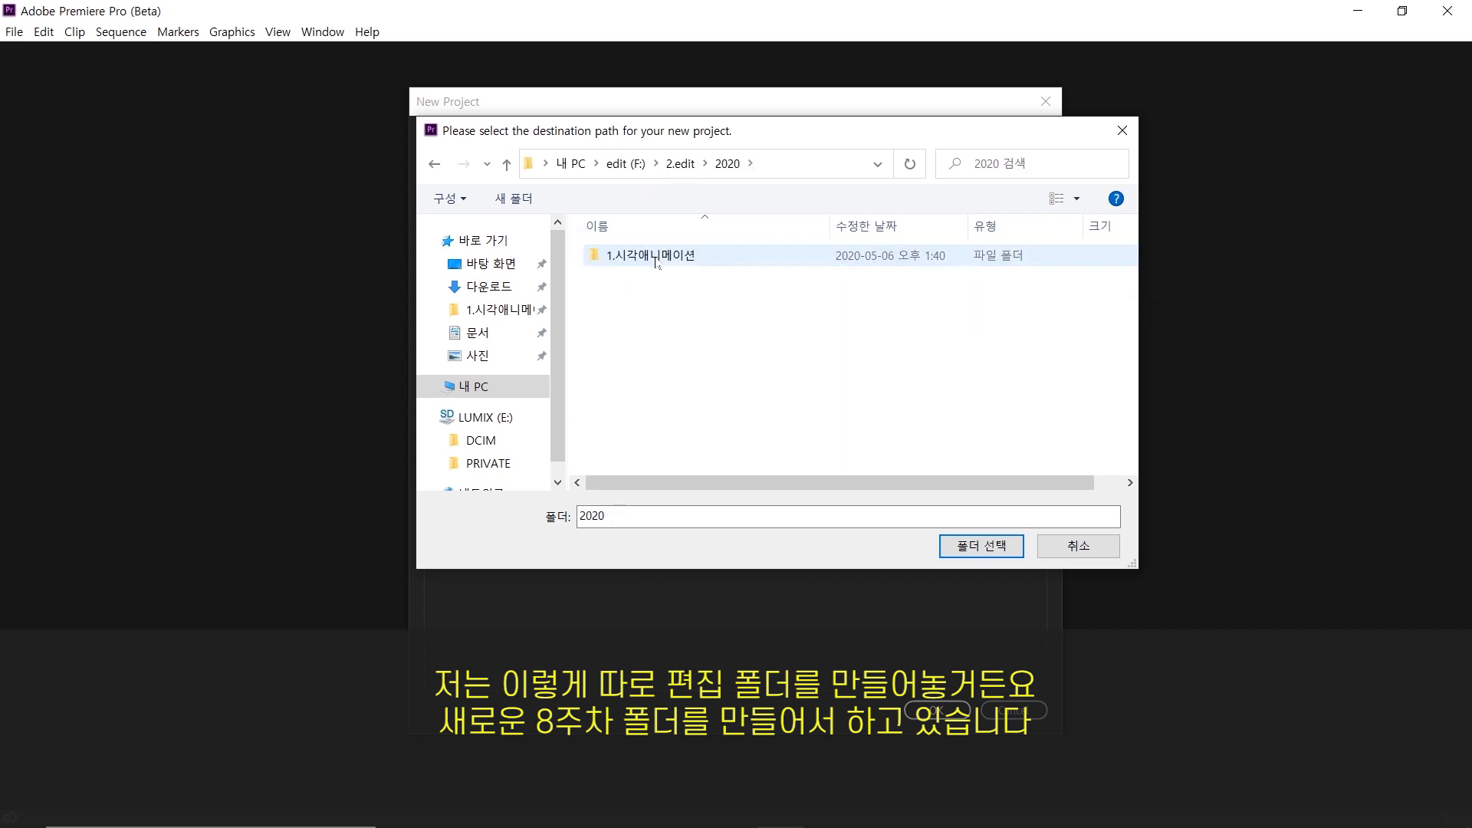
click(658, 259)
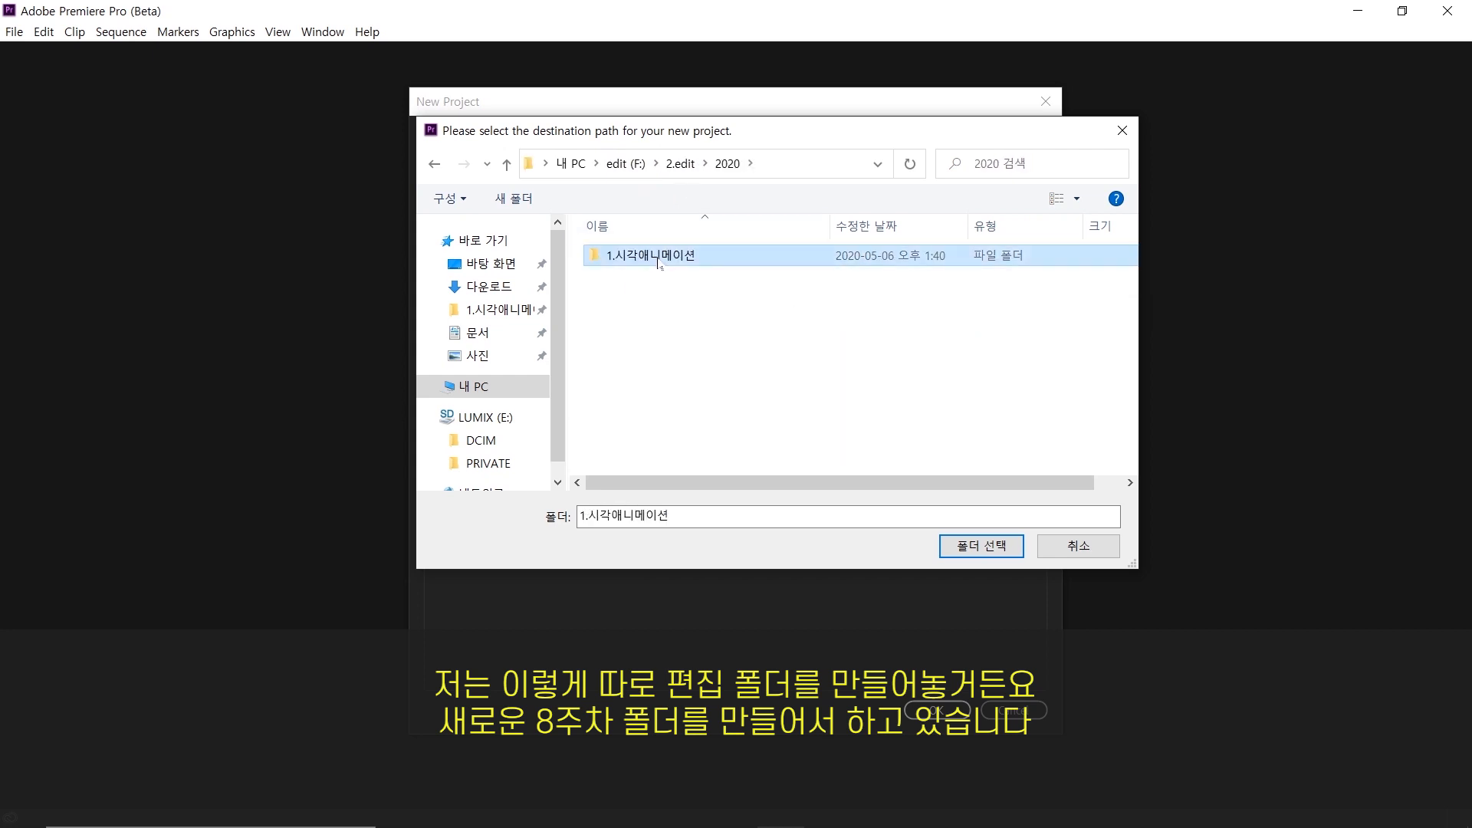
double_click(658, 258)
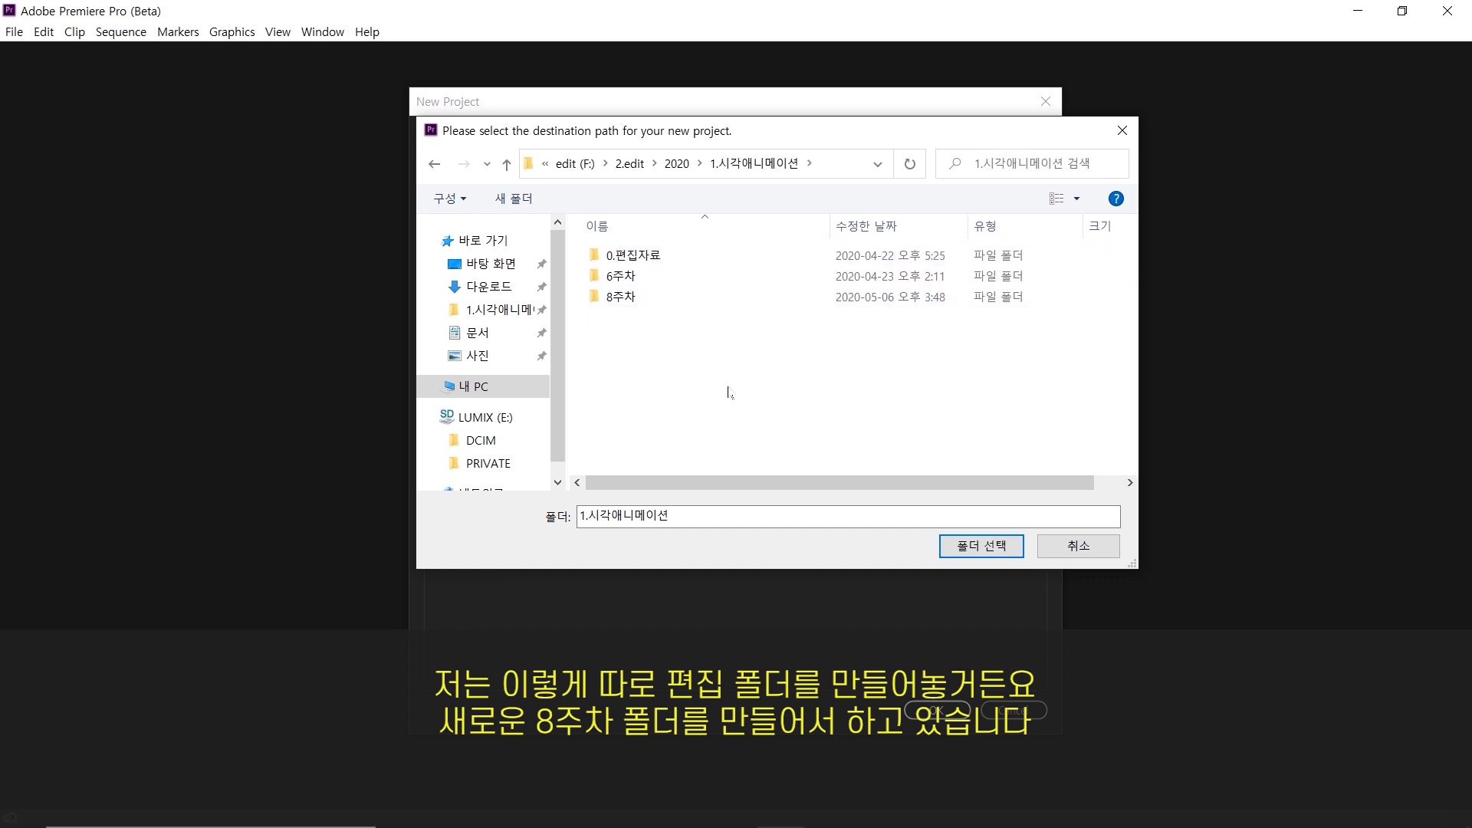
click(705, 305)
click(972, 549)
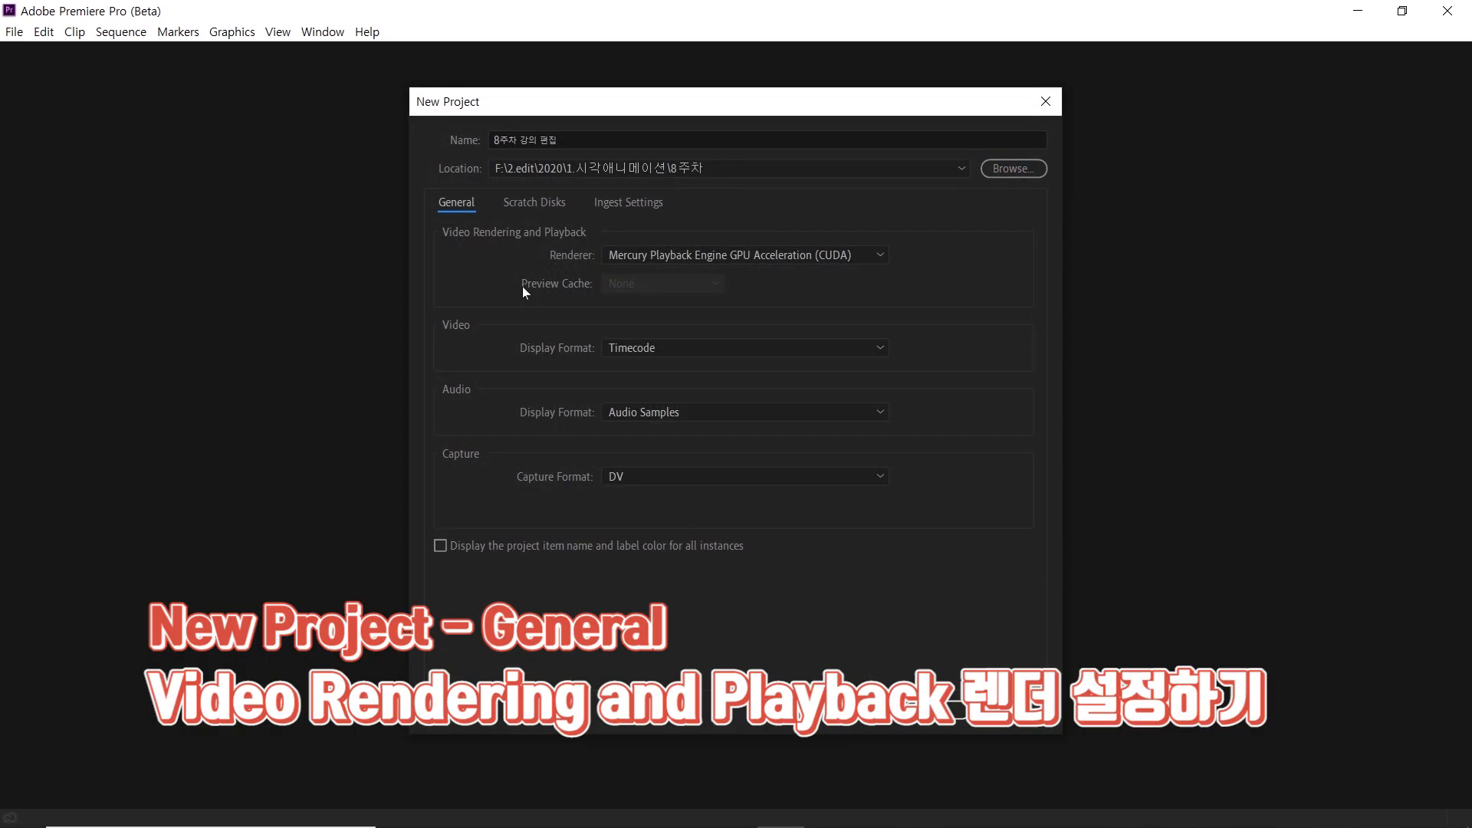
Step: Examine the available renderer options and the scratch disk locations for the new project
click(643, 256)
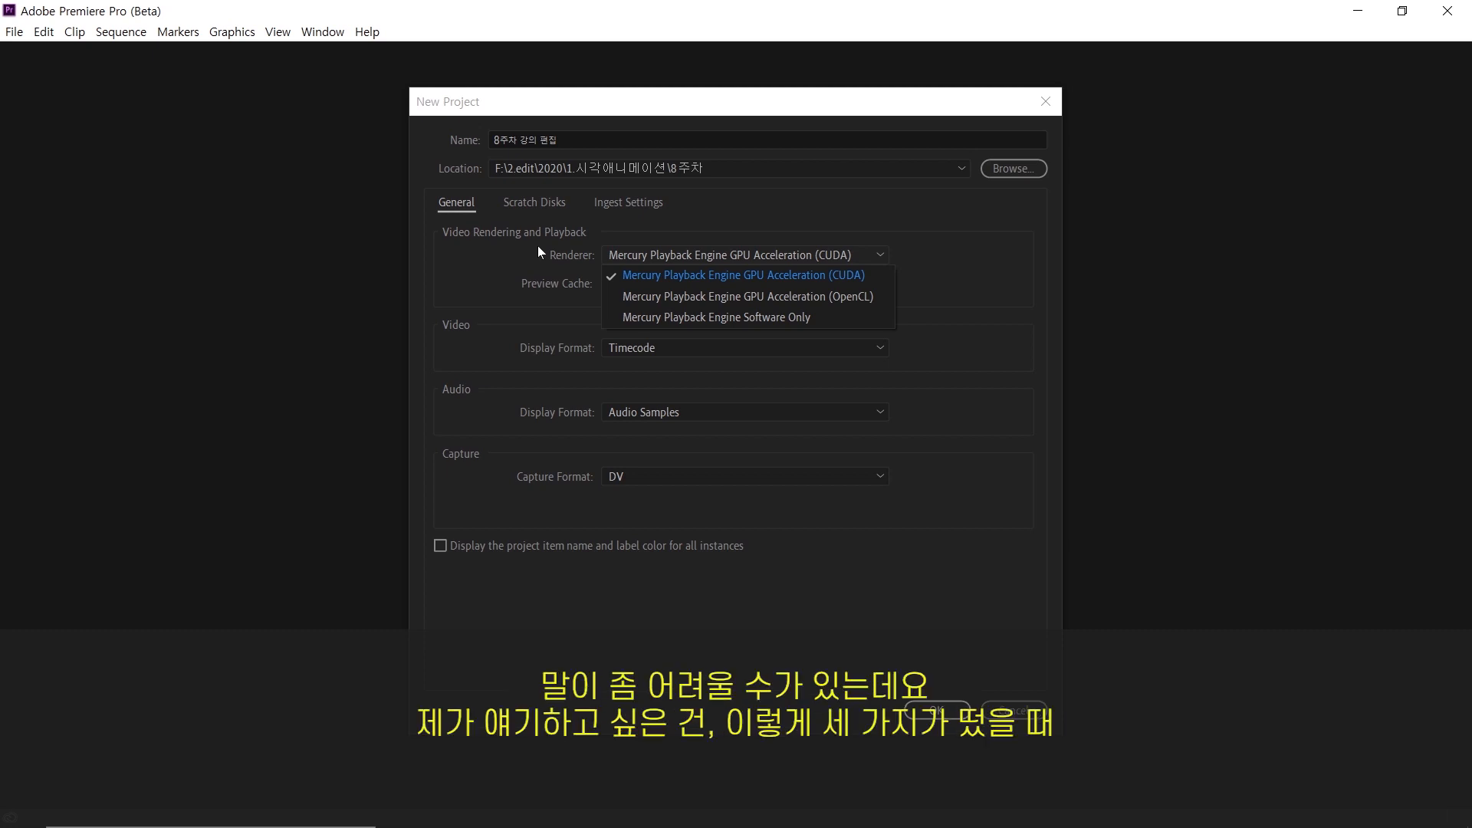
click(526, 274)
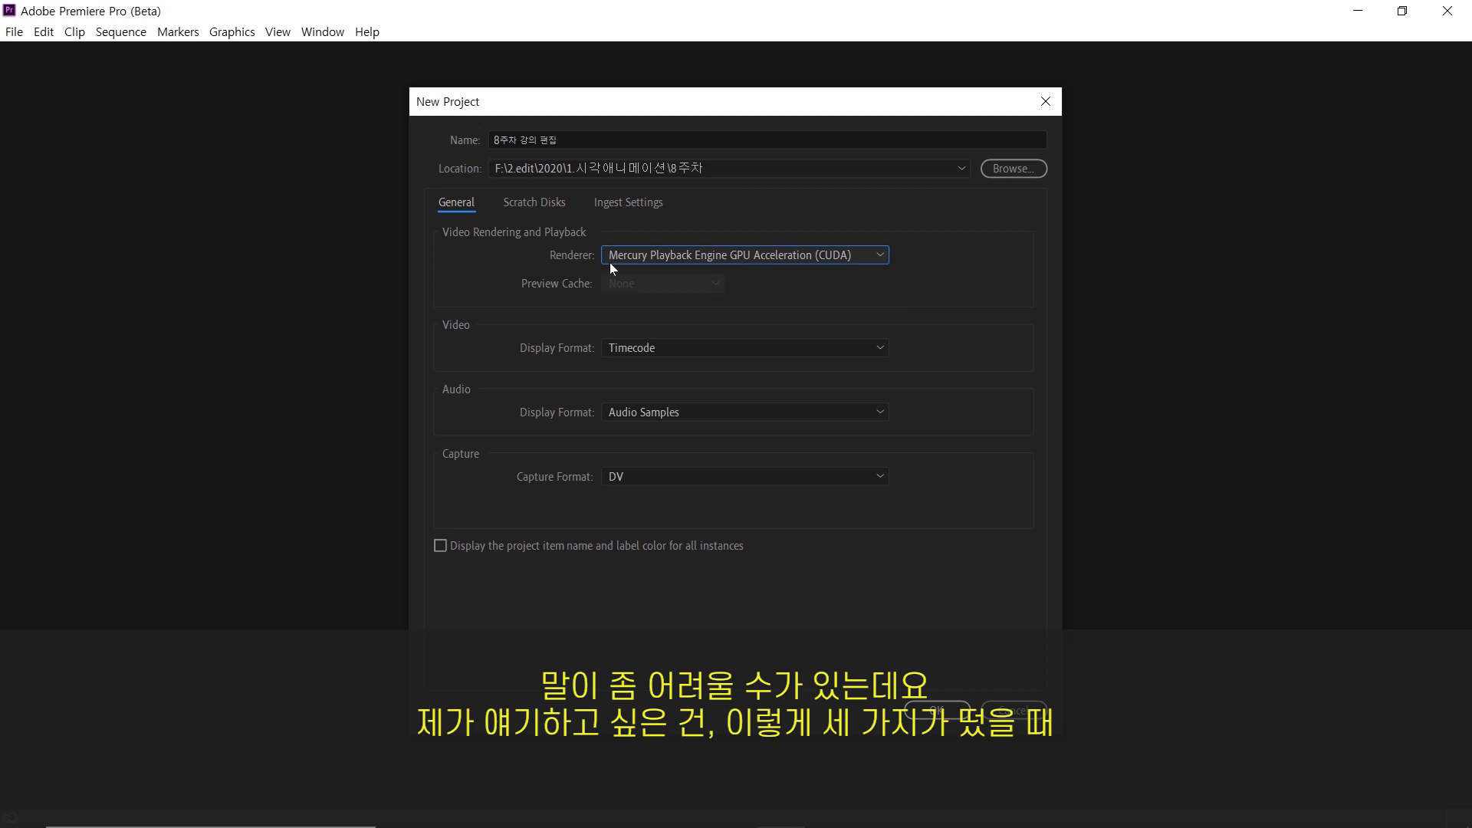
click(635, 253)
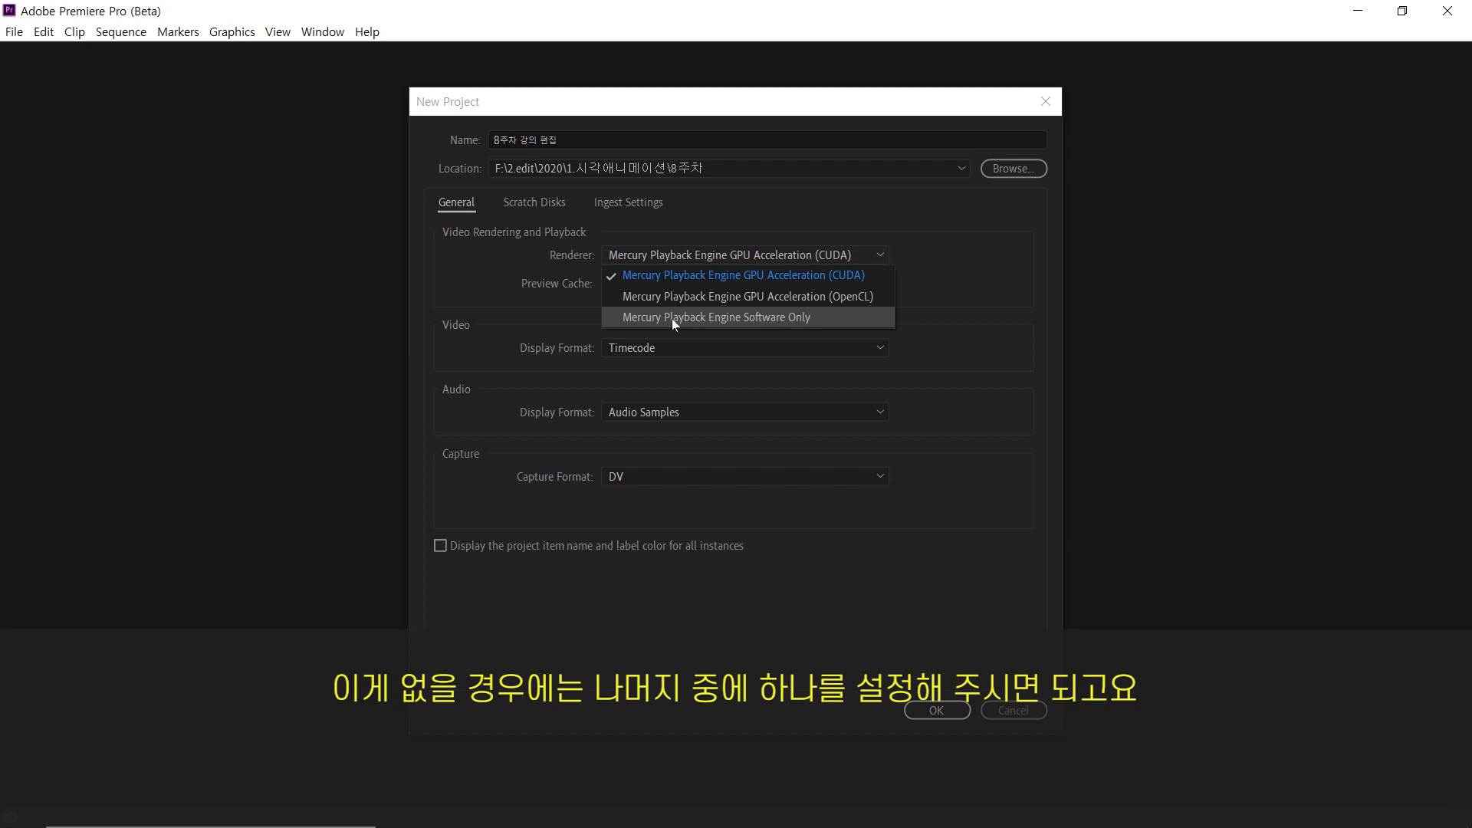
click(417, 209)
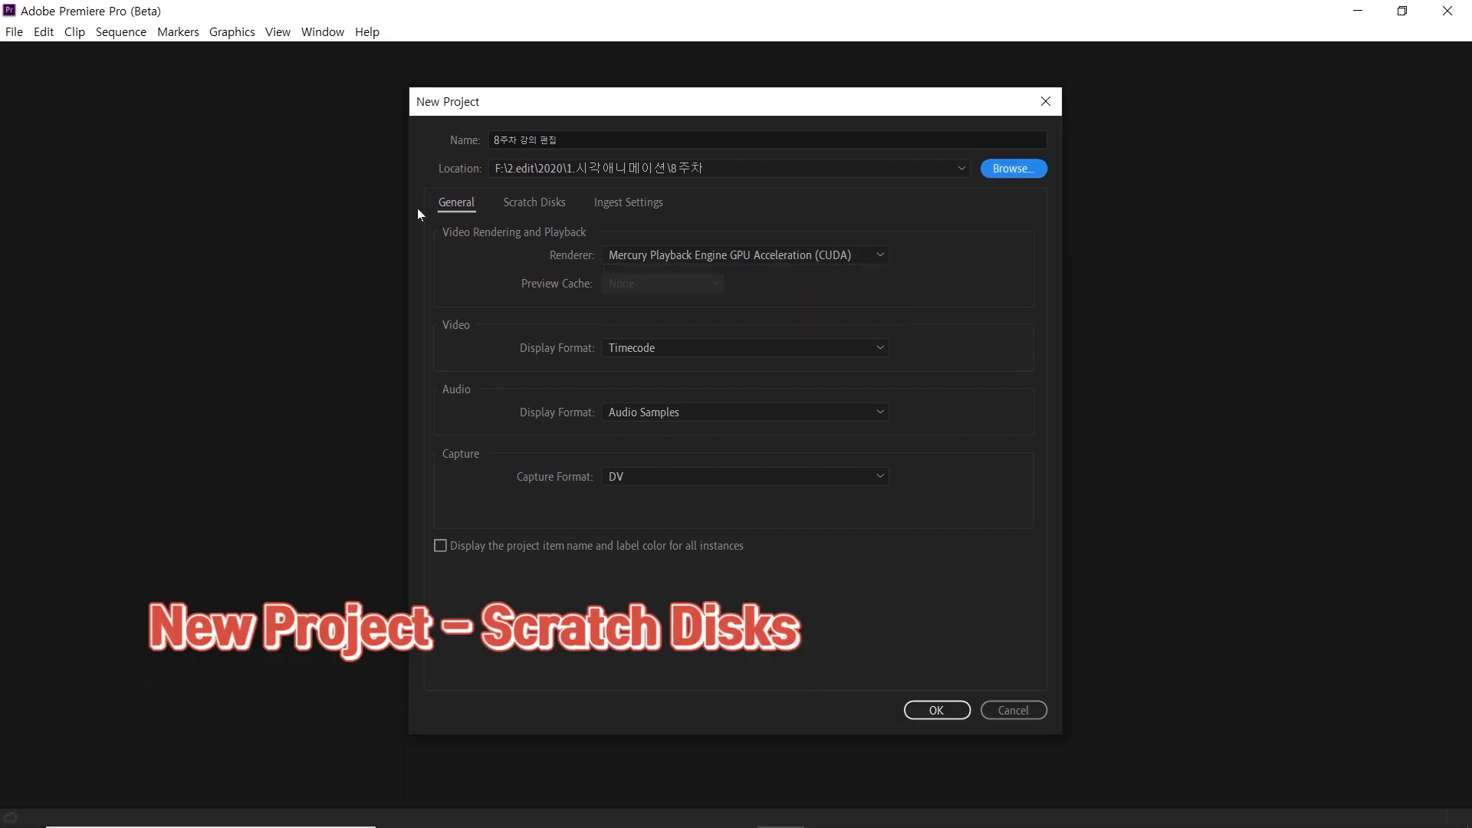
click(525, 206)
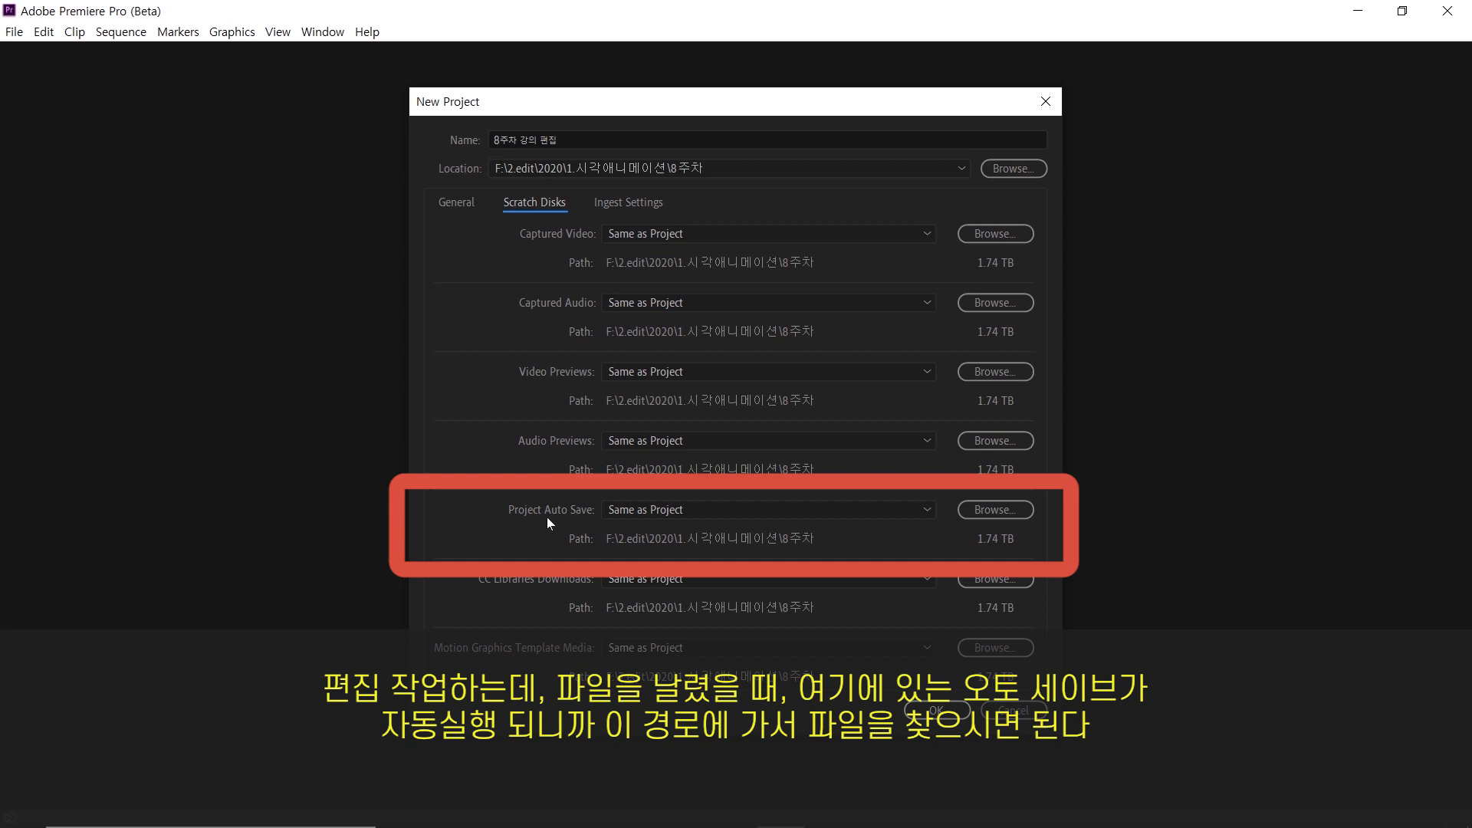
click(473, 208)
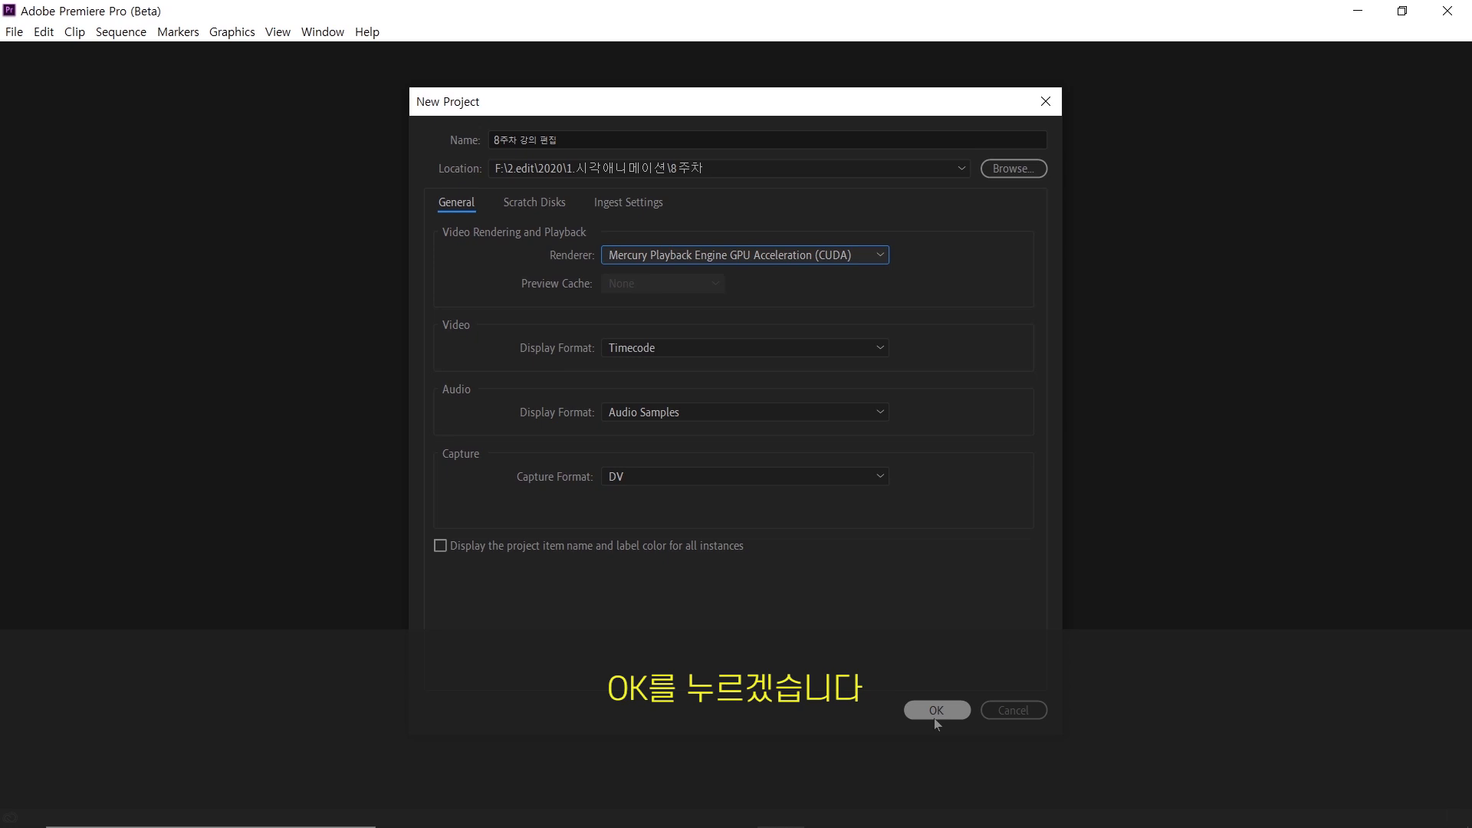
Step: Confirm the new project's settings and import the video 7주차_조선이공대강의_캠코더 vs DSLR from the 8주차 folder
click(935, 713)
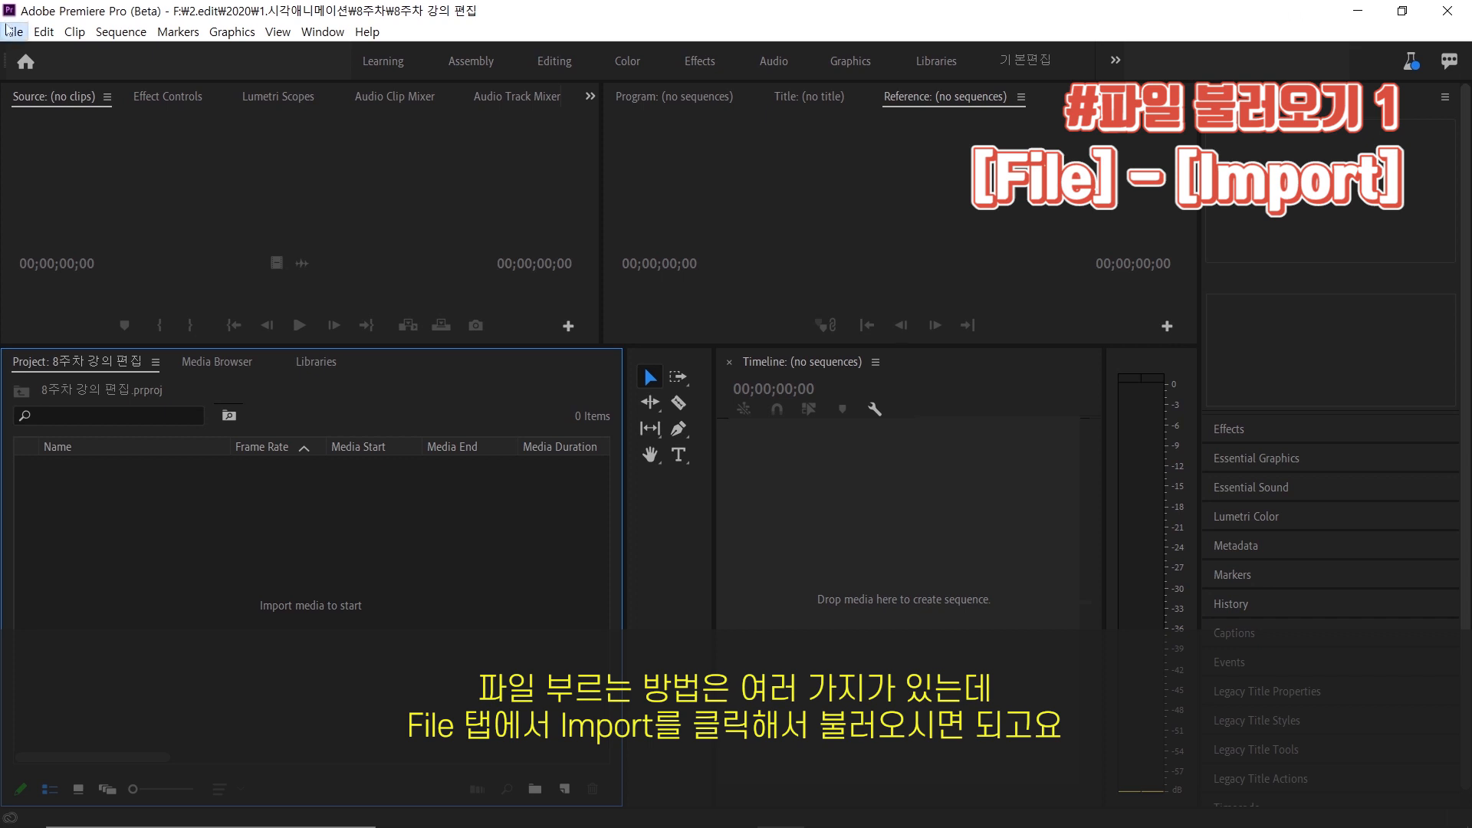
click(10, 32)
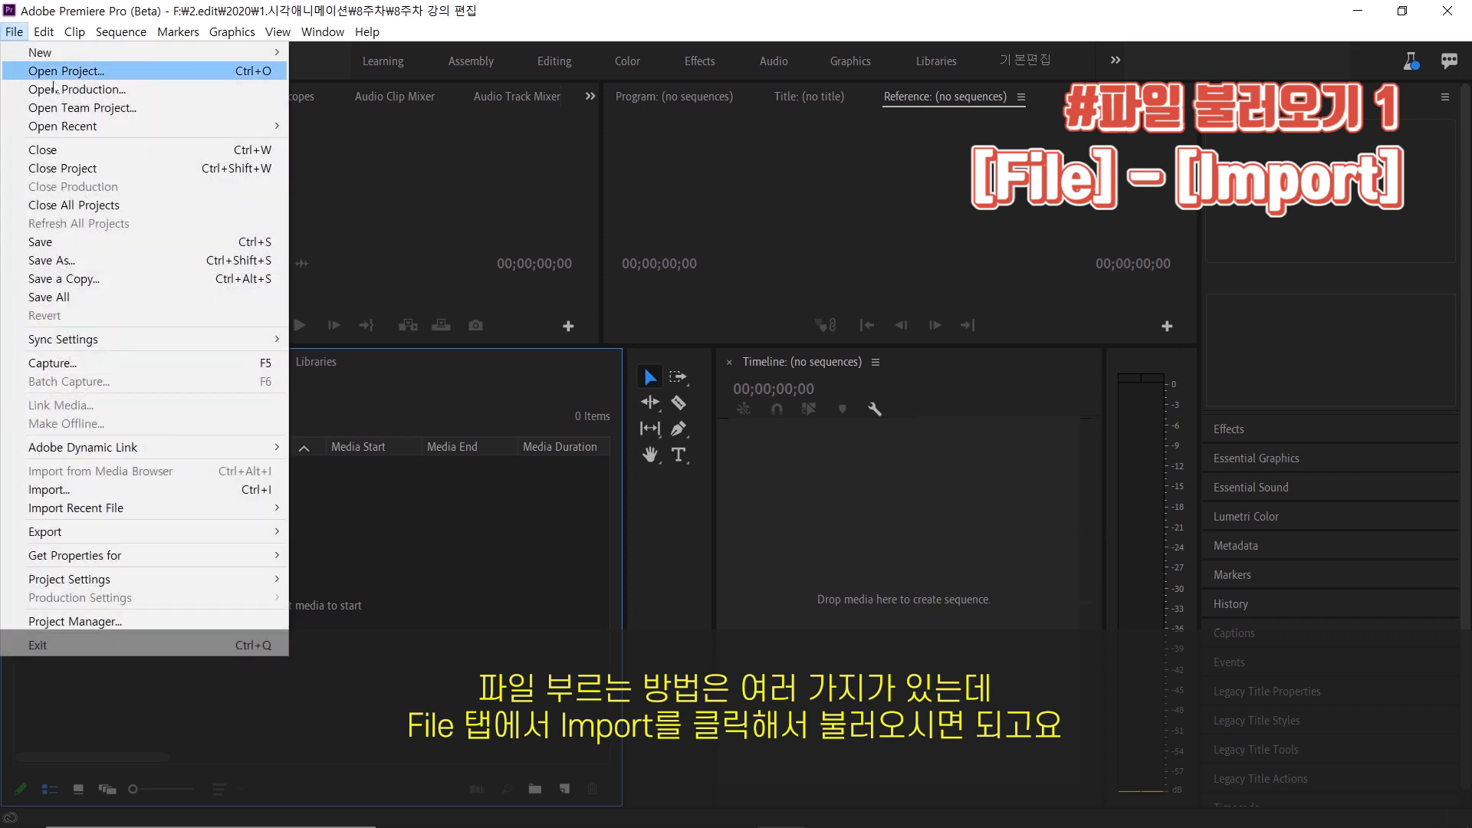
click(155, 494)
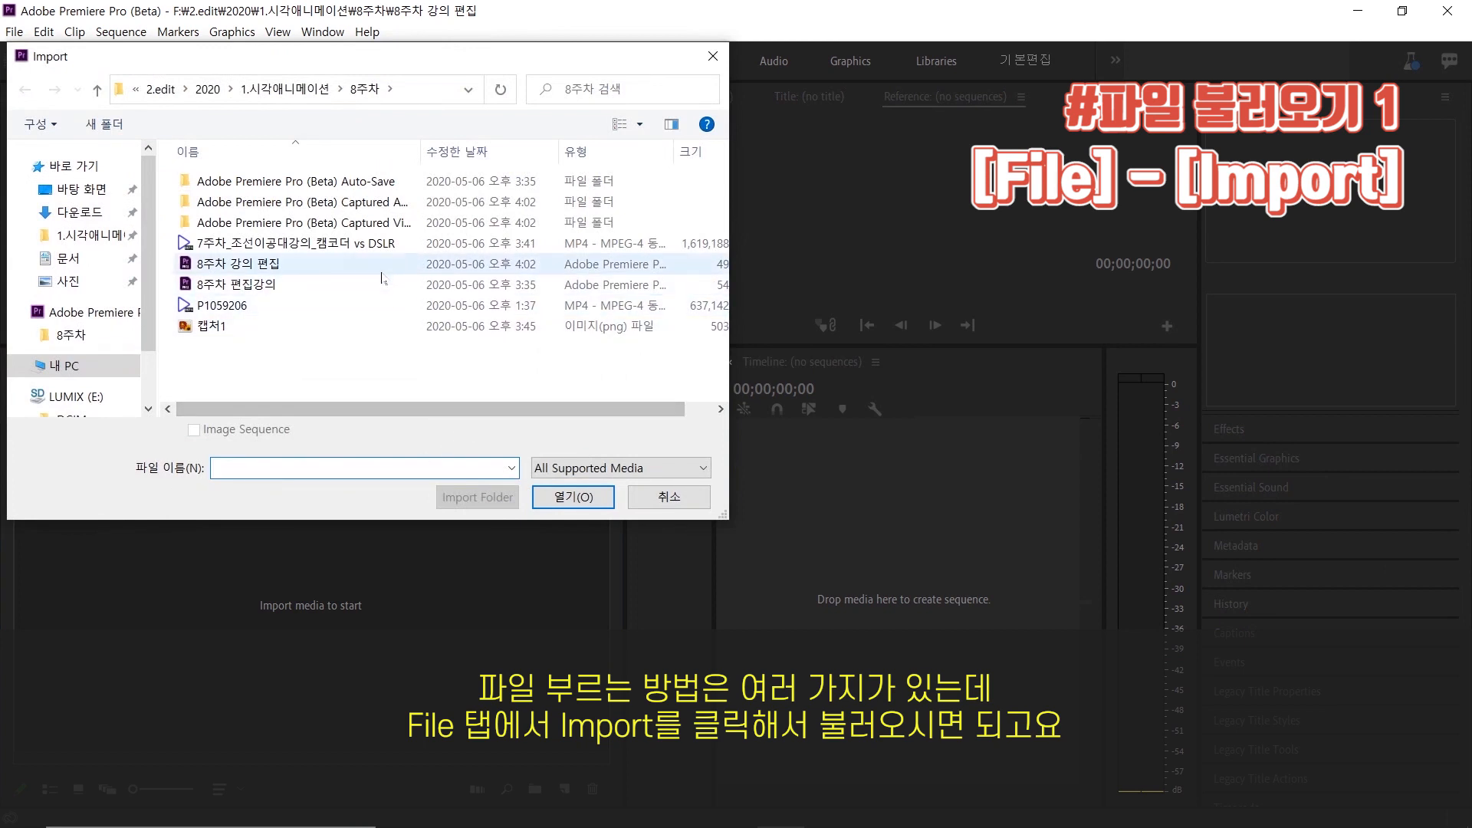
click(373, 244)
click(573, 496)
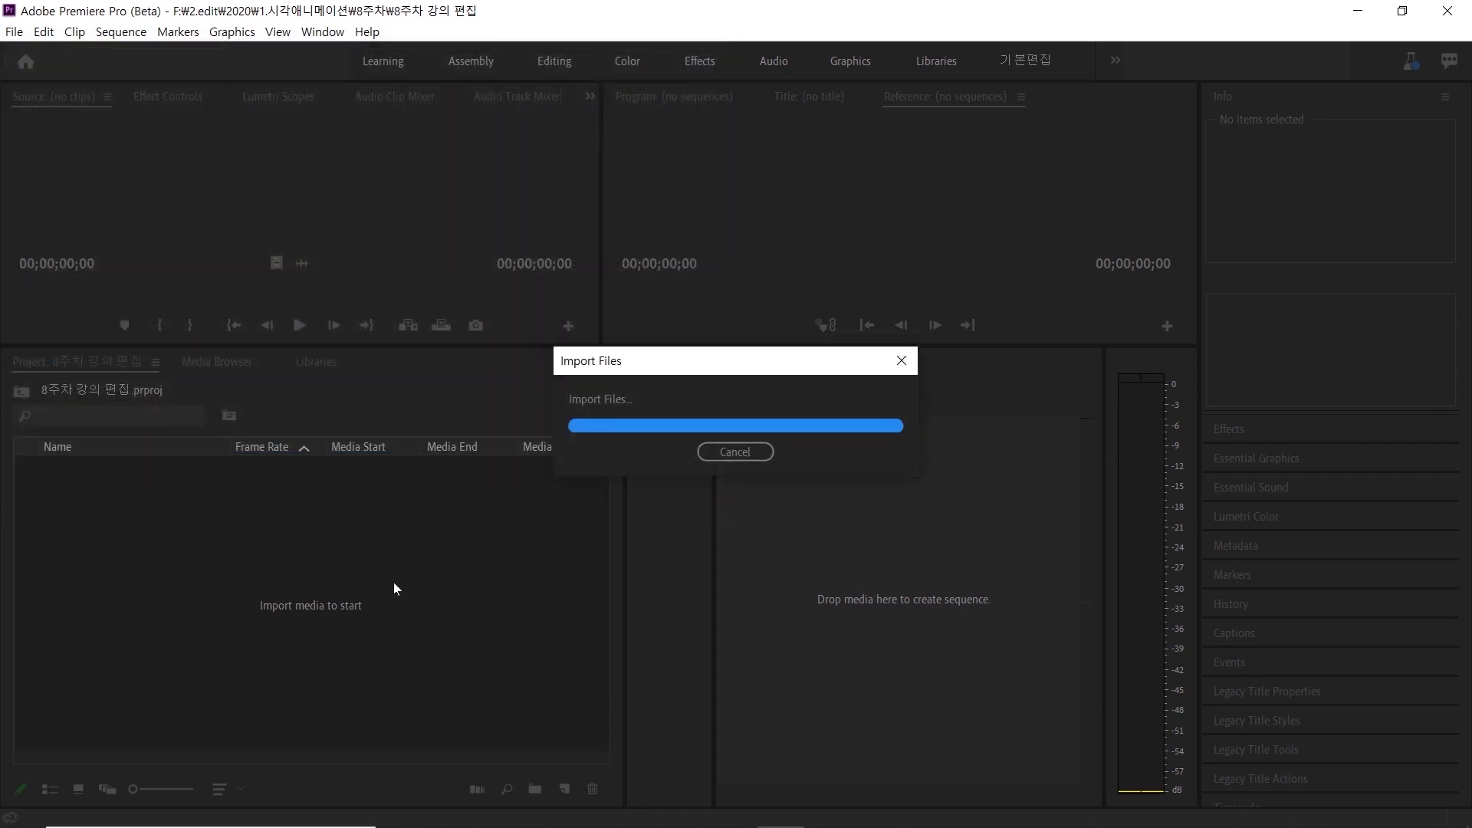
click(288, 578)
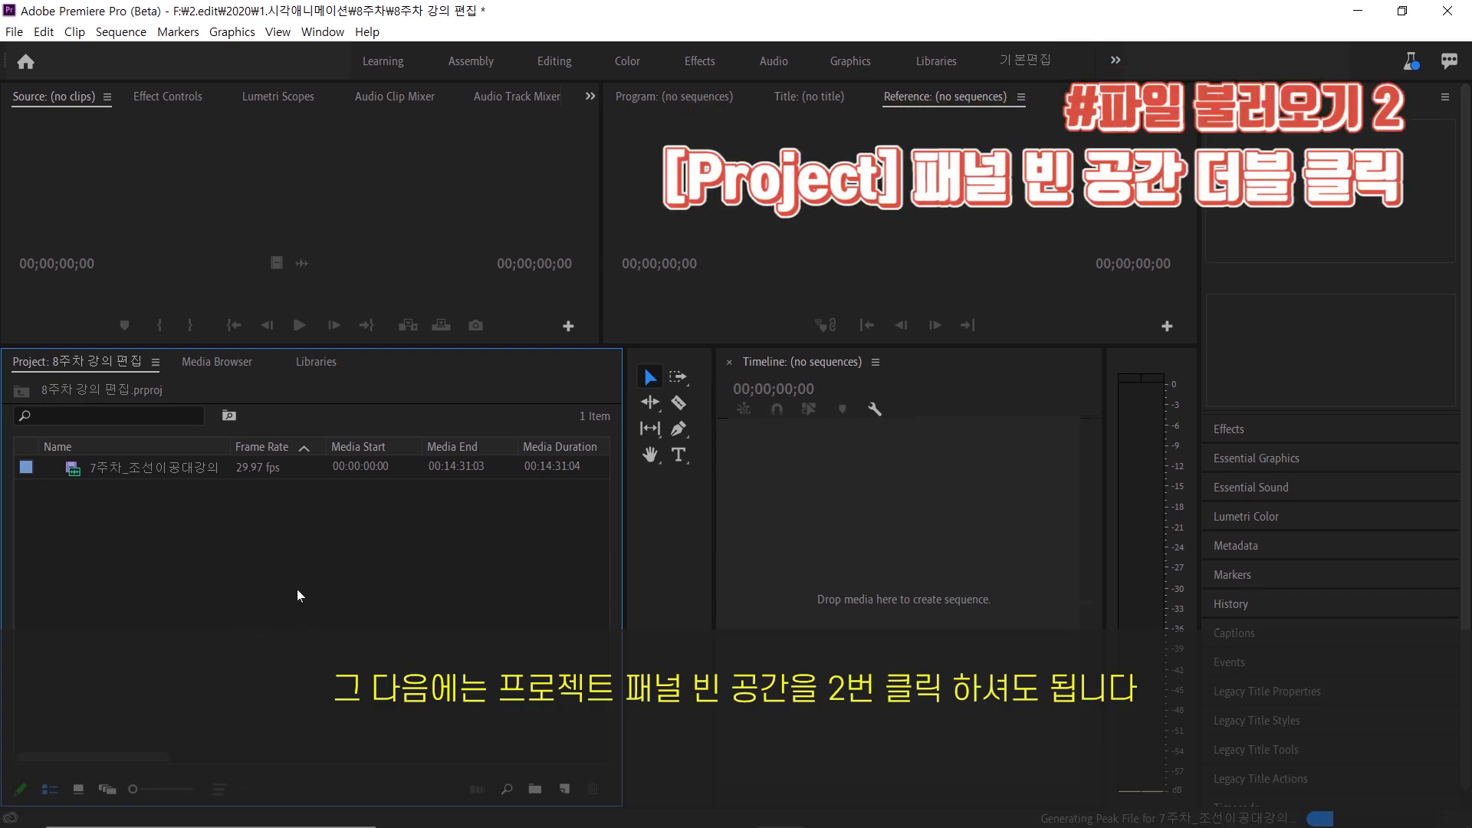
Step: Import the video P1059206 and the PNG image 캡처1 from the 8주차 folder
double_click(297, 593)
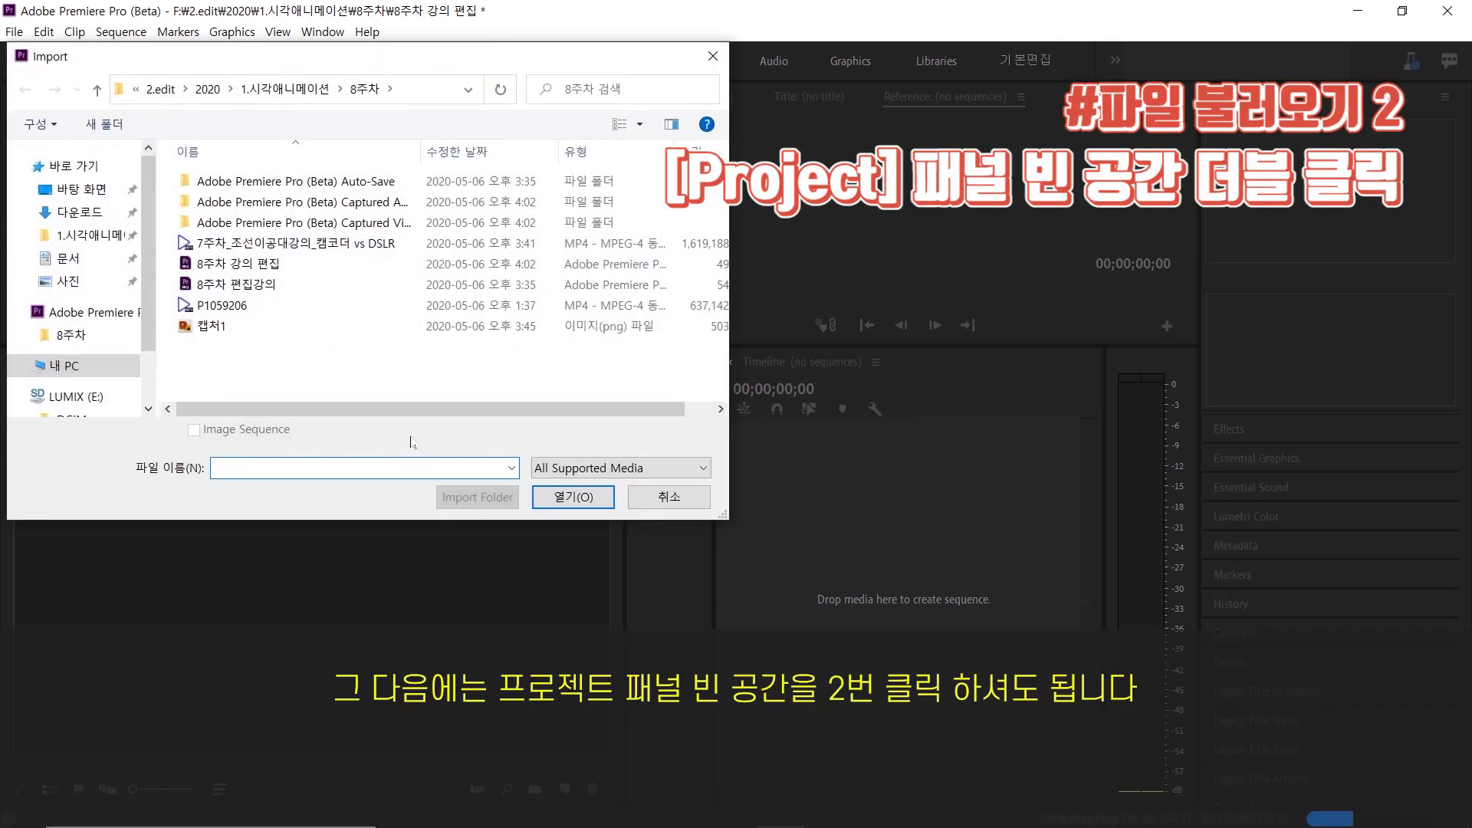
click(249, 306)
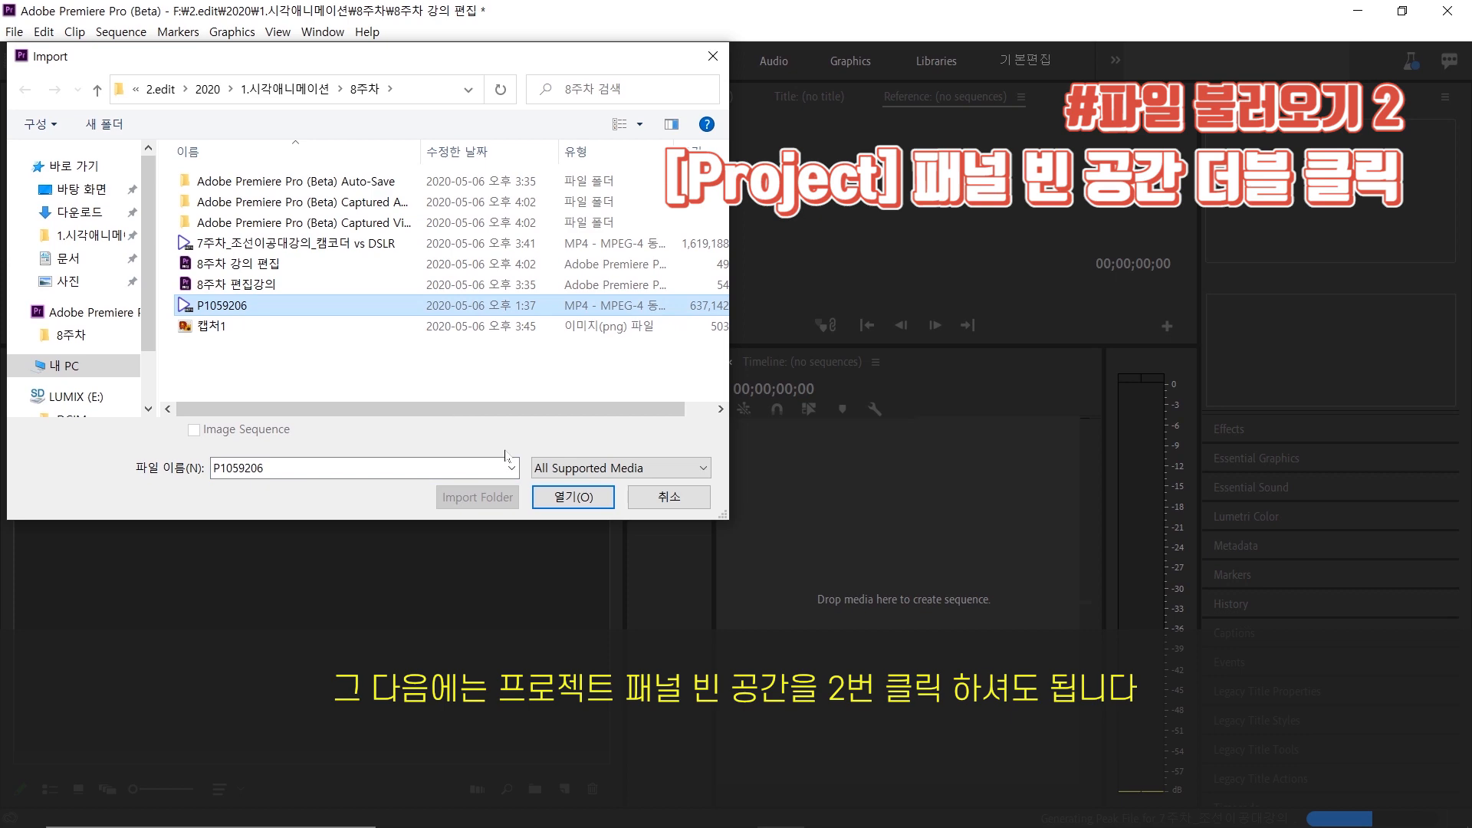
click(549, 500)
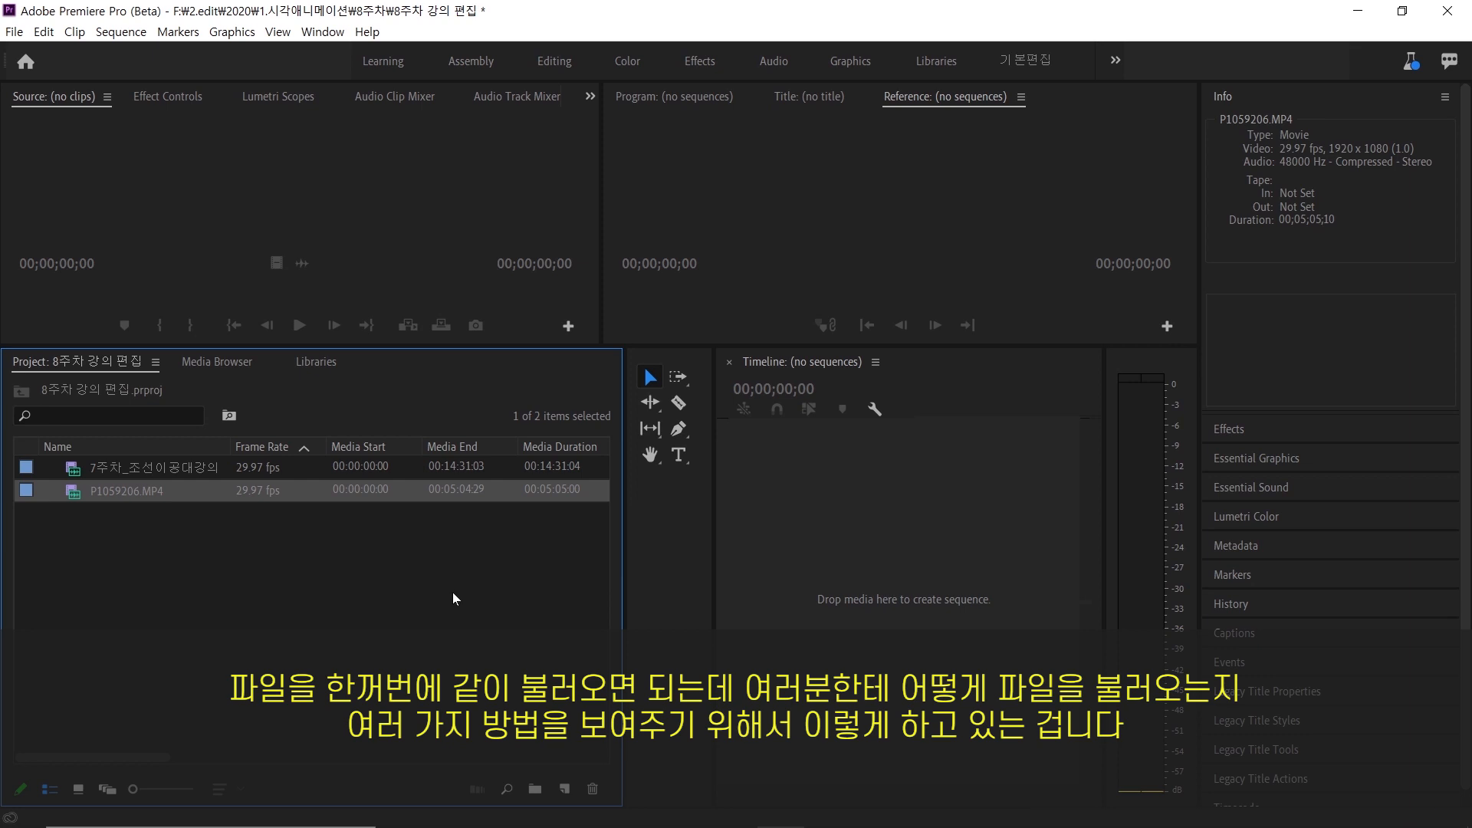
key(ctrl+i)
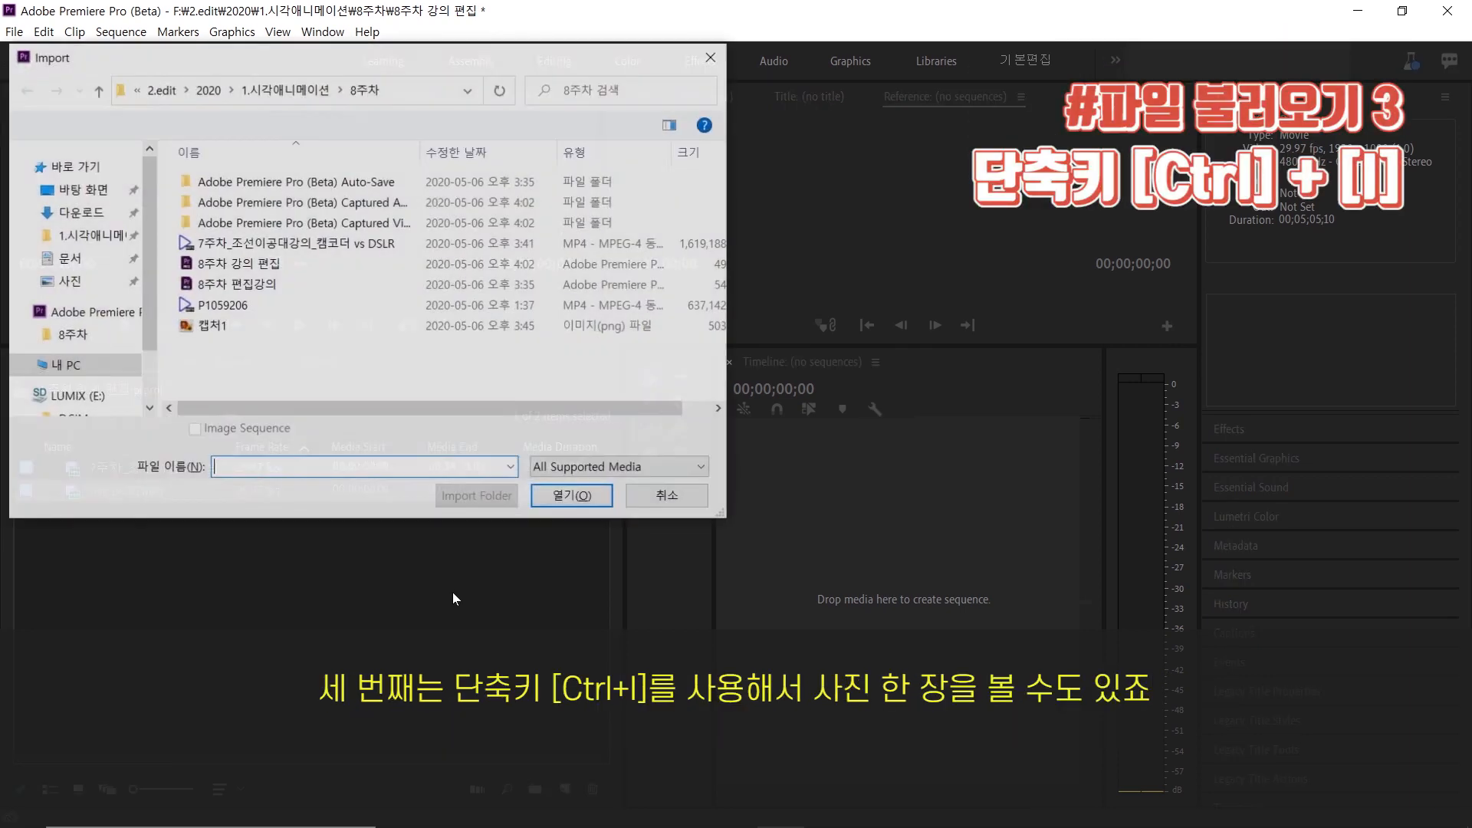
click(261, 328)
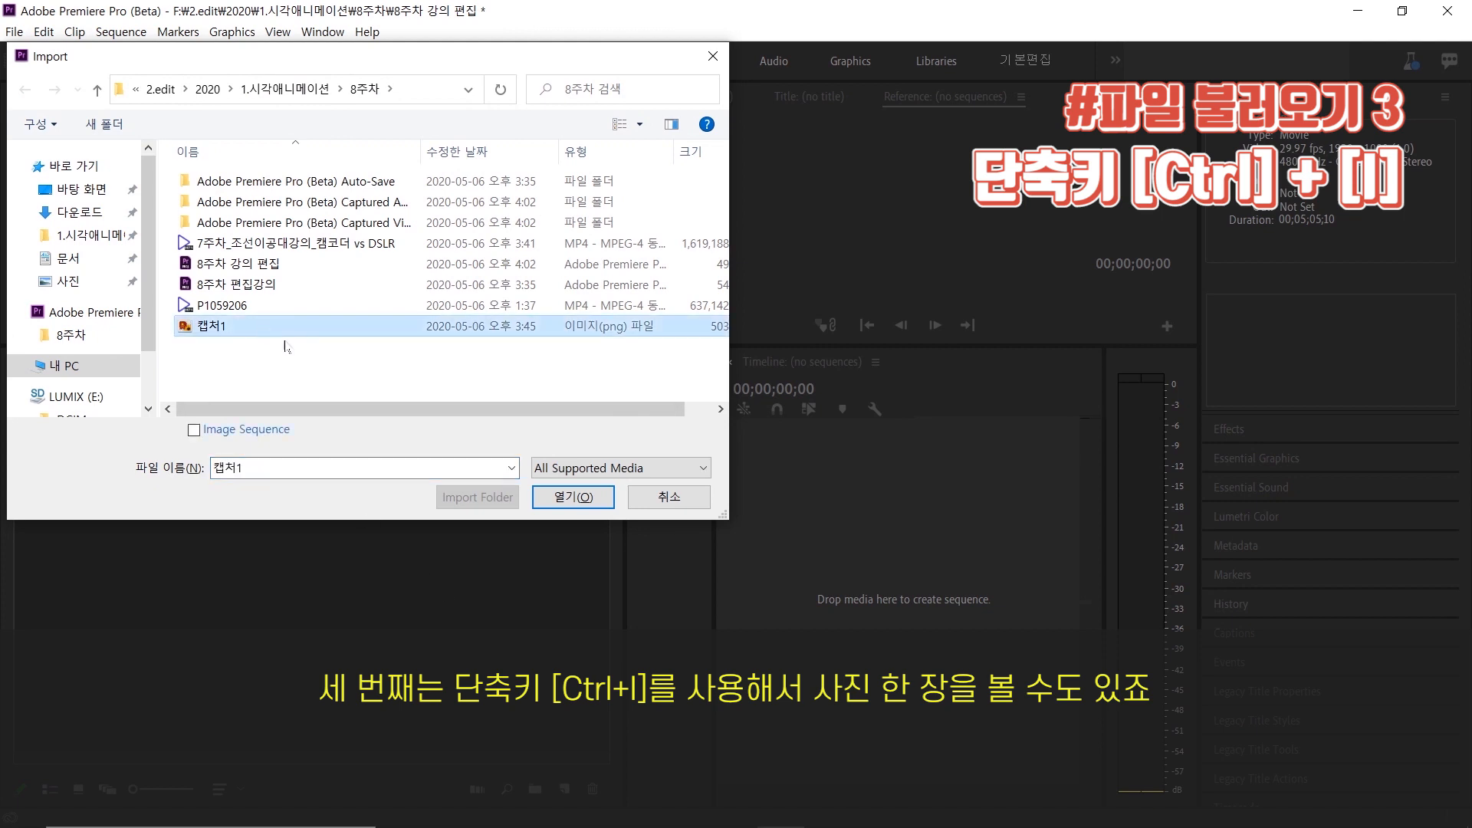
click(549, 501)
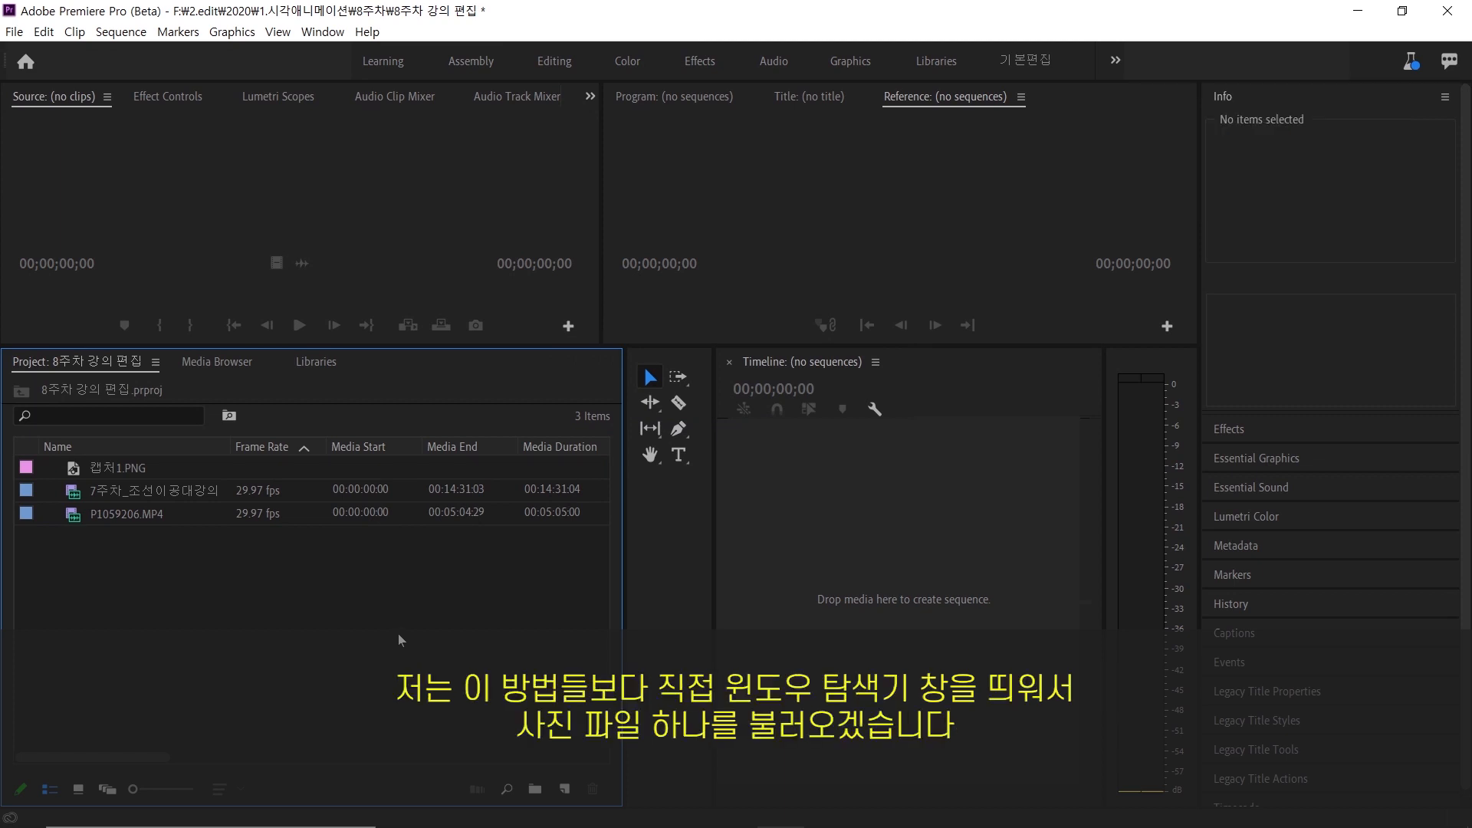
Step: Switch to Windows File Explorer and bring the JPG image 6주차_마이크 성능 테스트 from the 6주차 folder into the project
key(super+e)
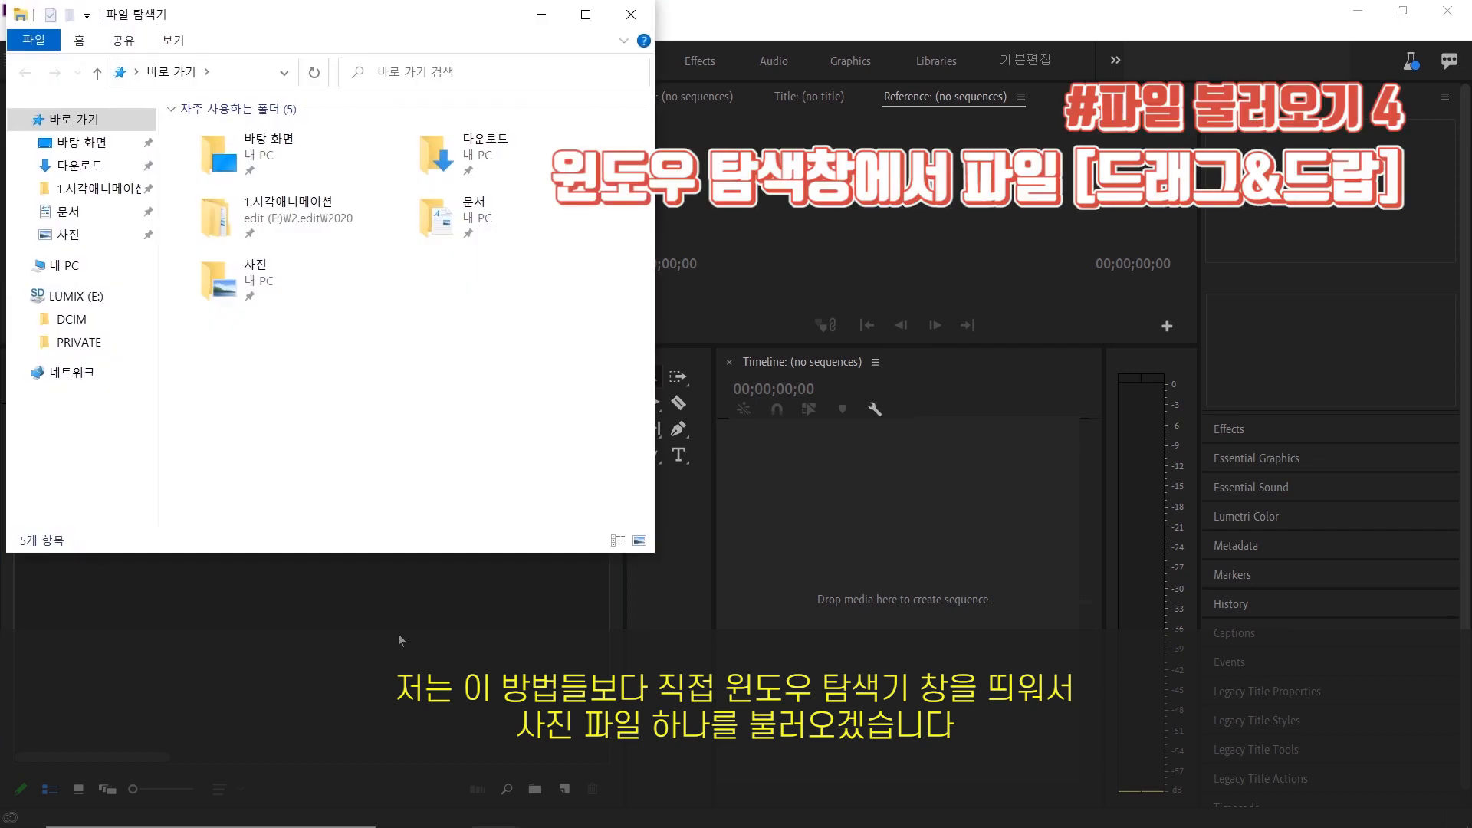
drag(238, 23, 979, 108)
click(1073, 453)
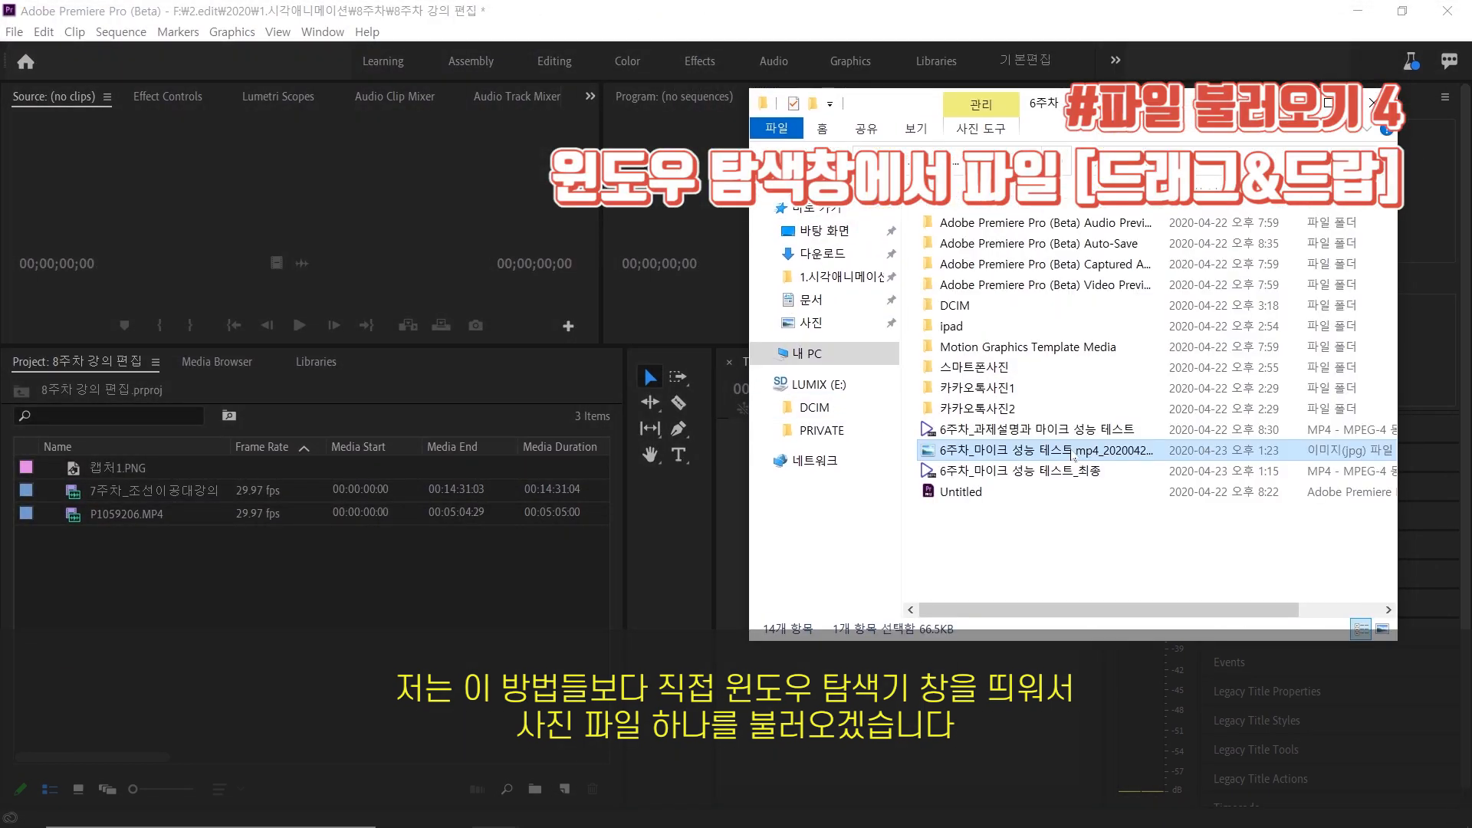
drag(1073, 454, 123, 638)
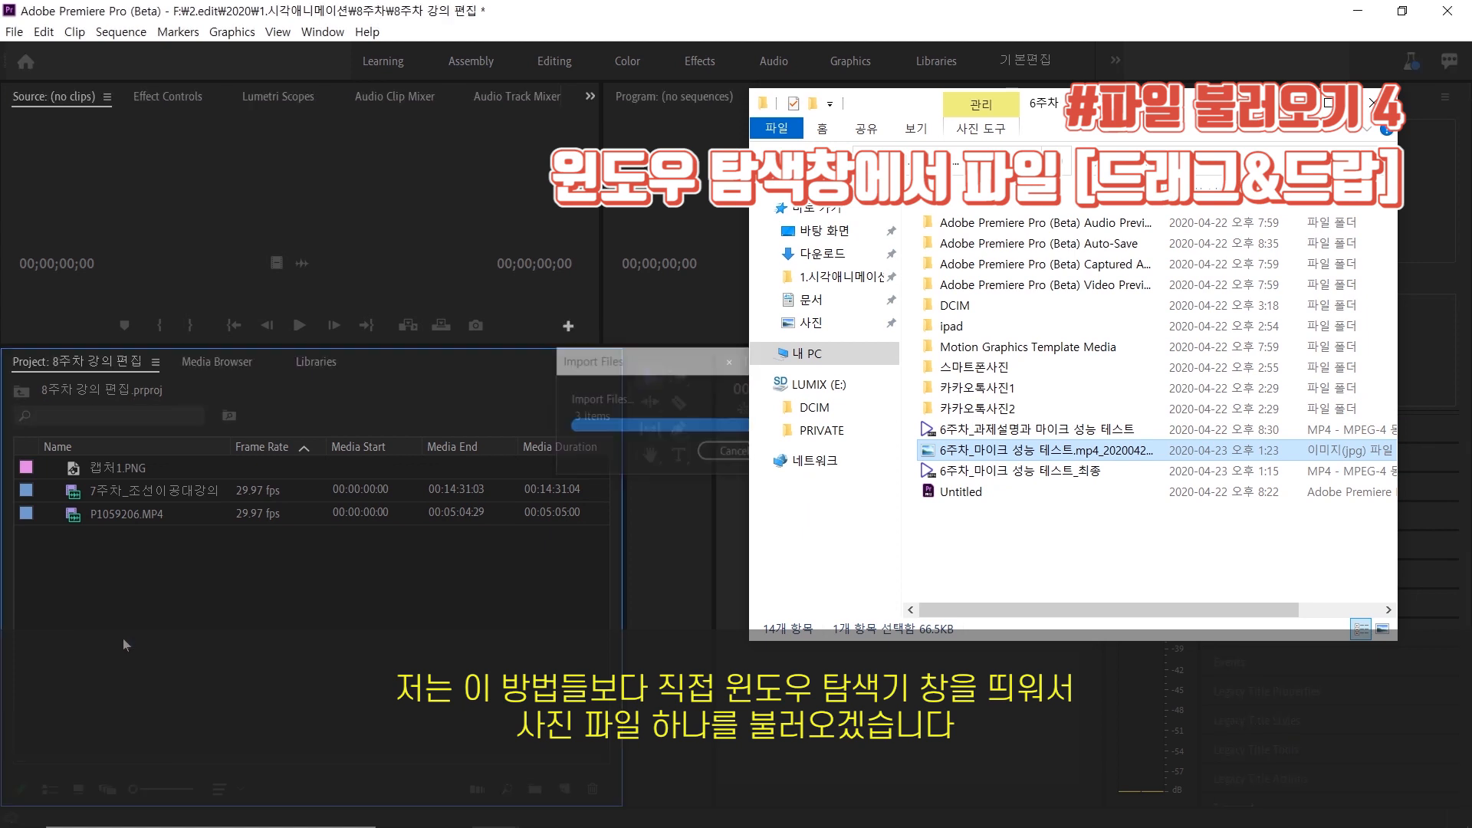
click(223, 658)
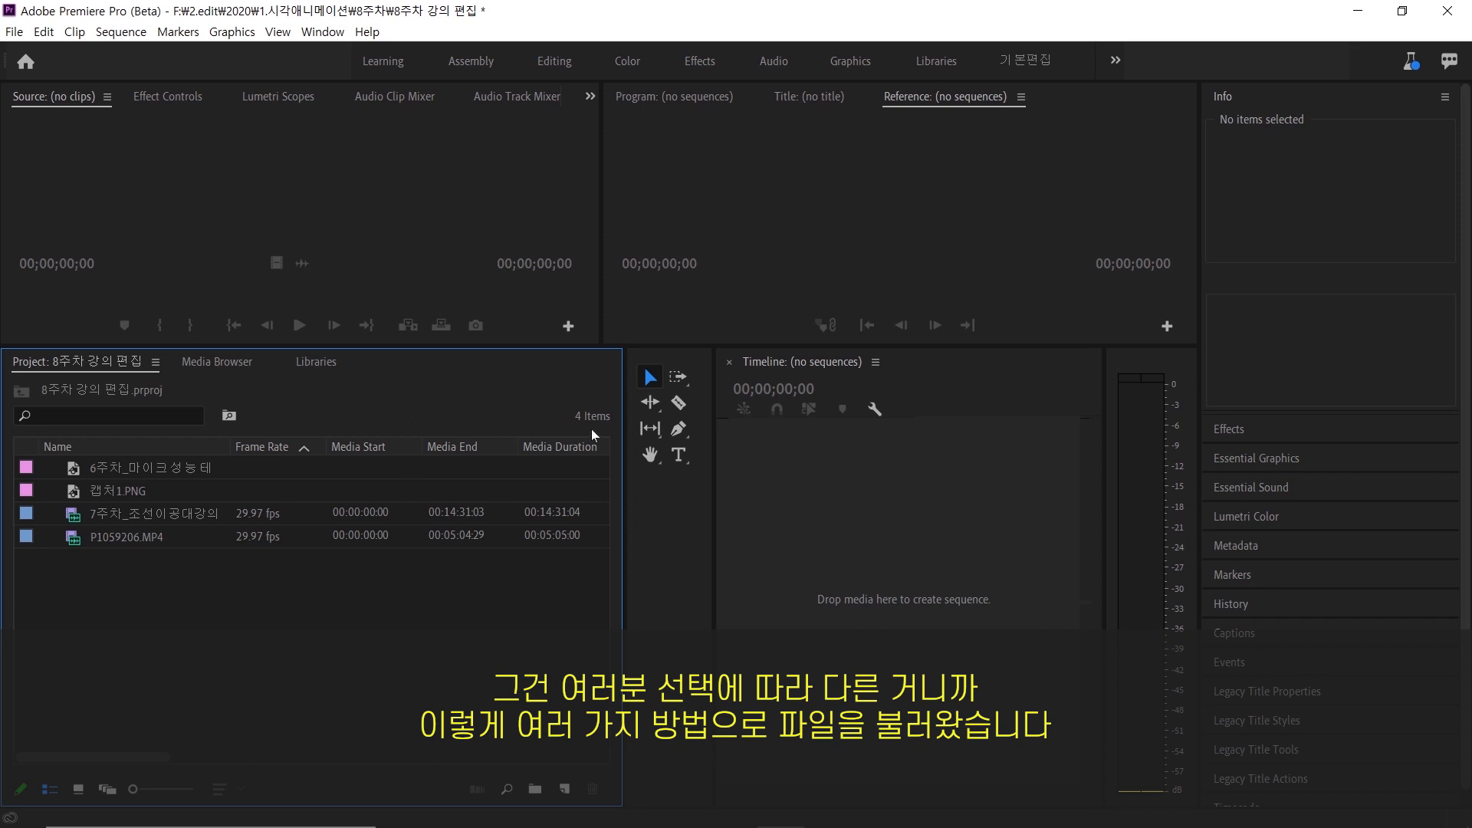
Step: Enlarge the Project panel and preview the imported files in icon view, returning to list view at the end
drag(622, 400, 643, 400)
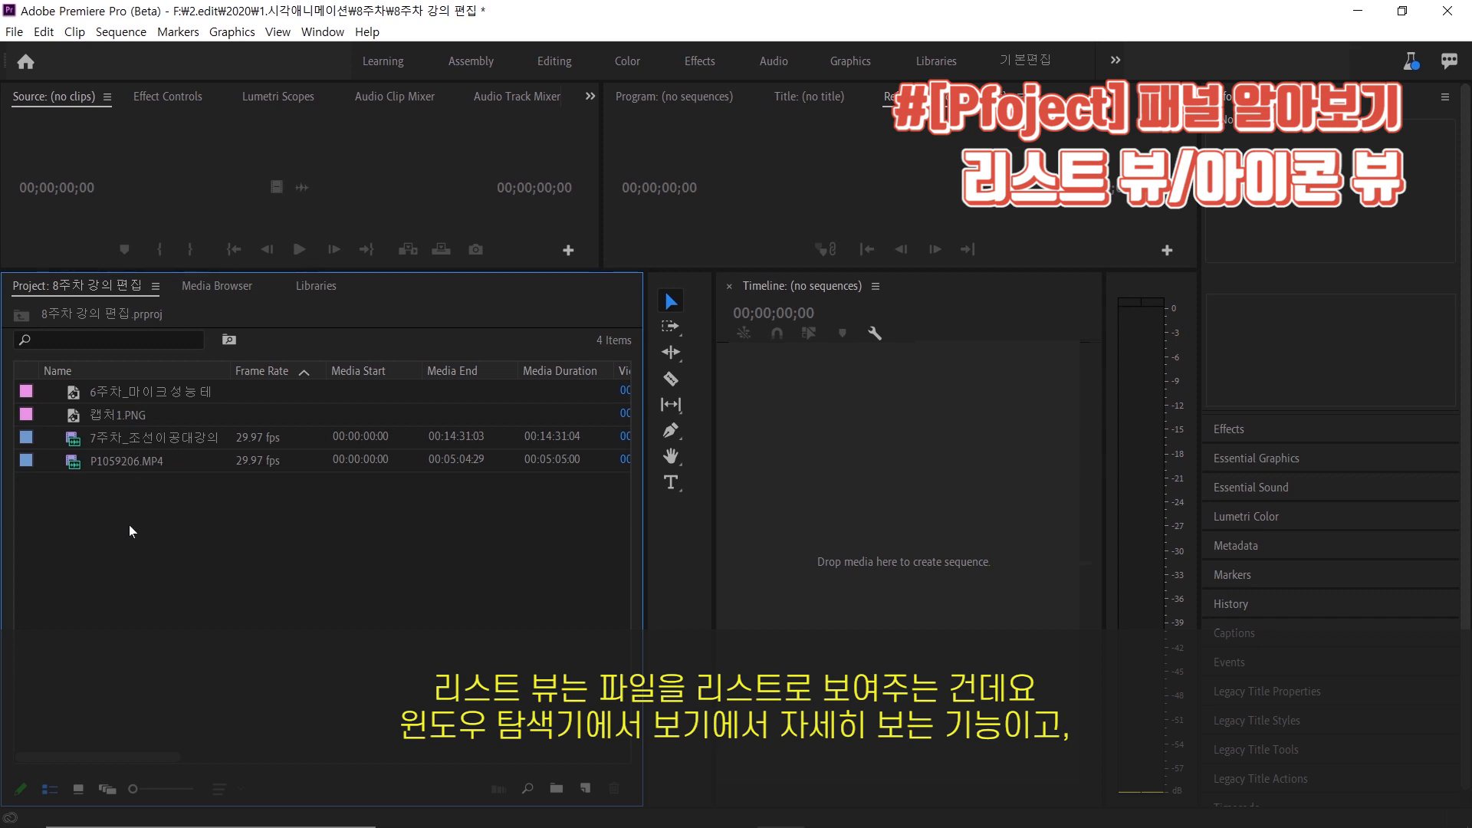
click(77, 789)
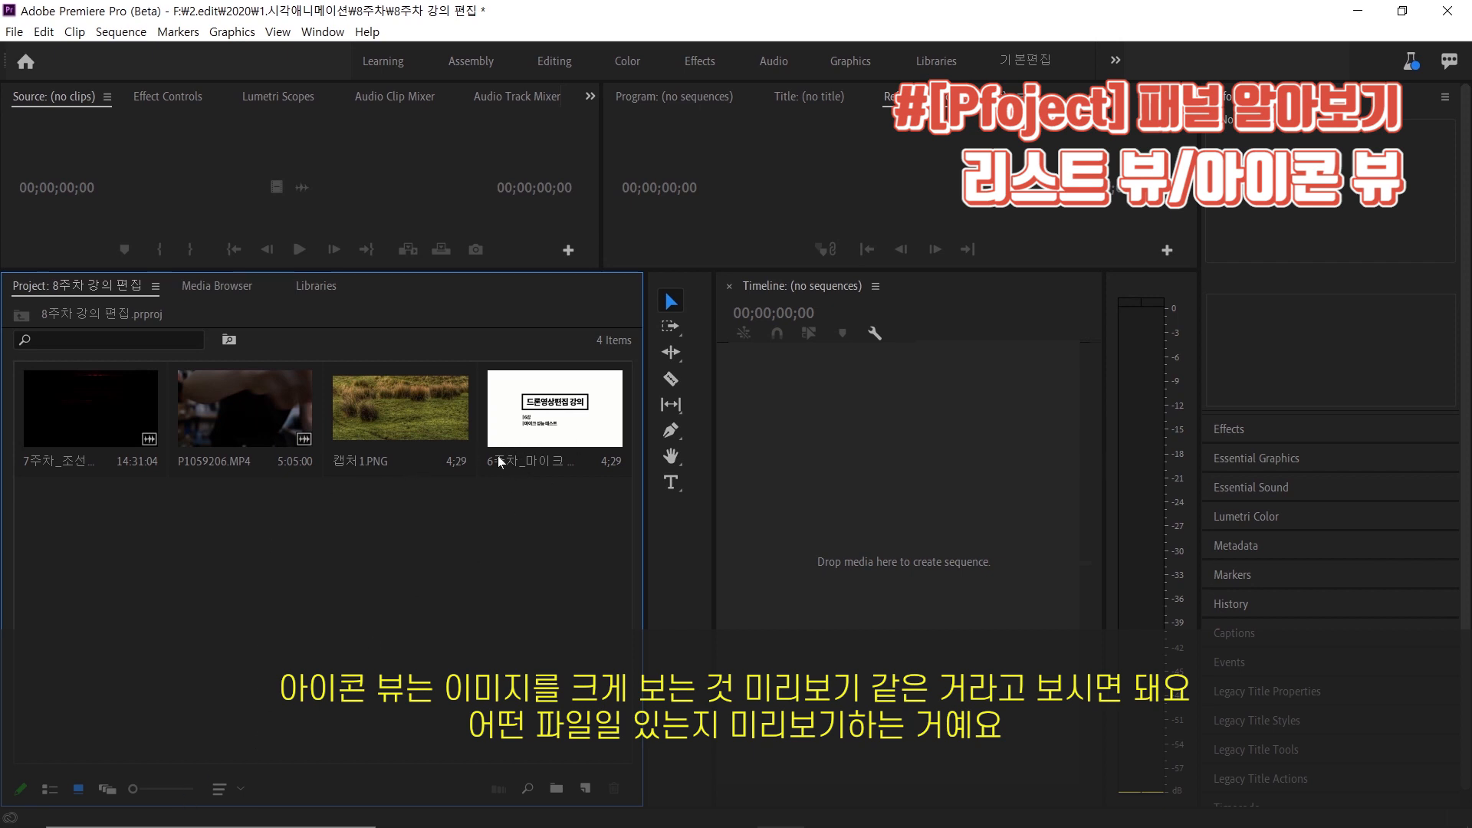
mouse_move(135, 789)
mouse_down()
mouse_move(158, 790)
mouse_move(118, 785)
mouse_up()
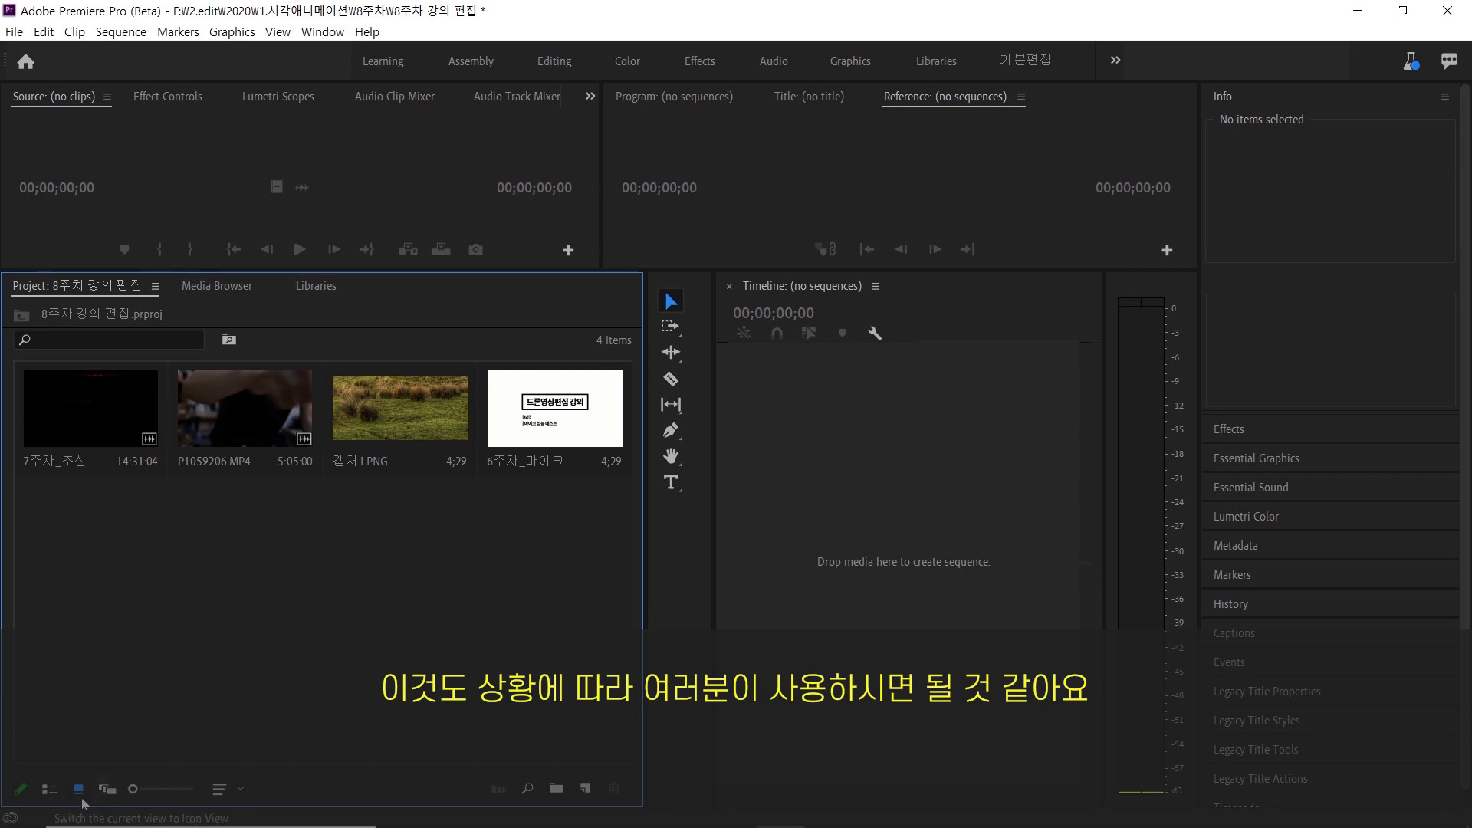
click(50, 790)
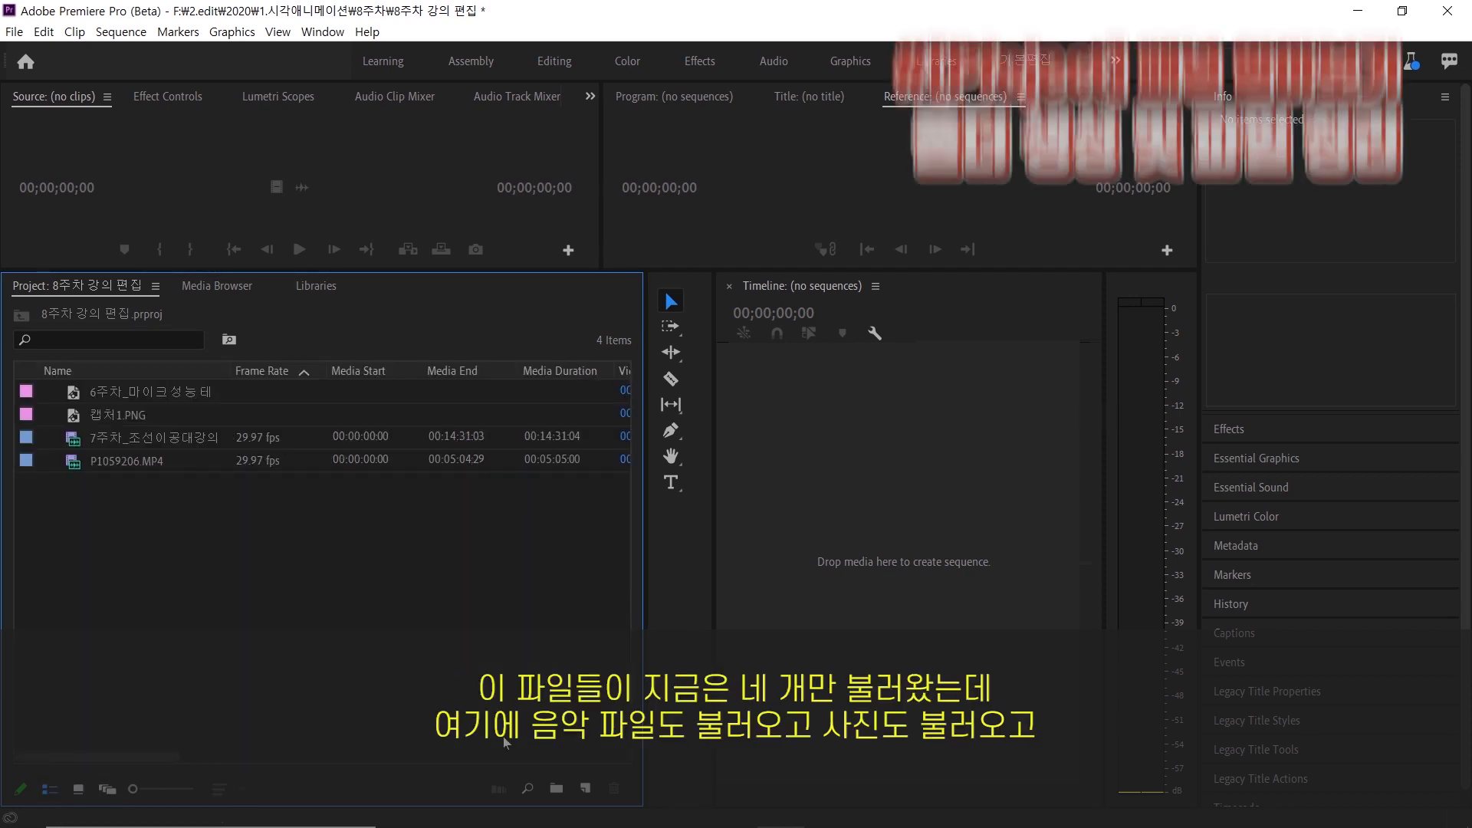
click(204, 394)
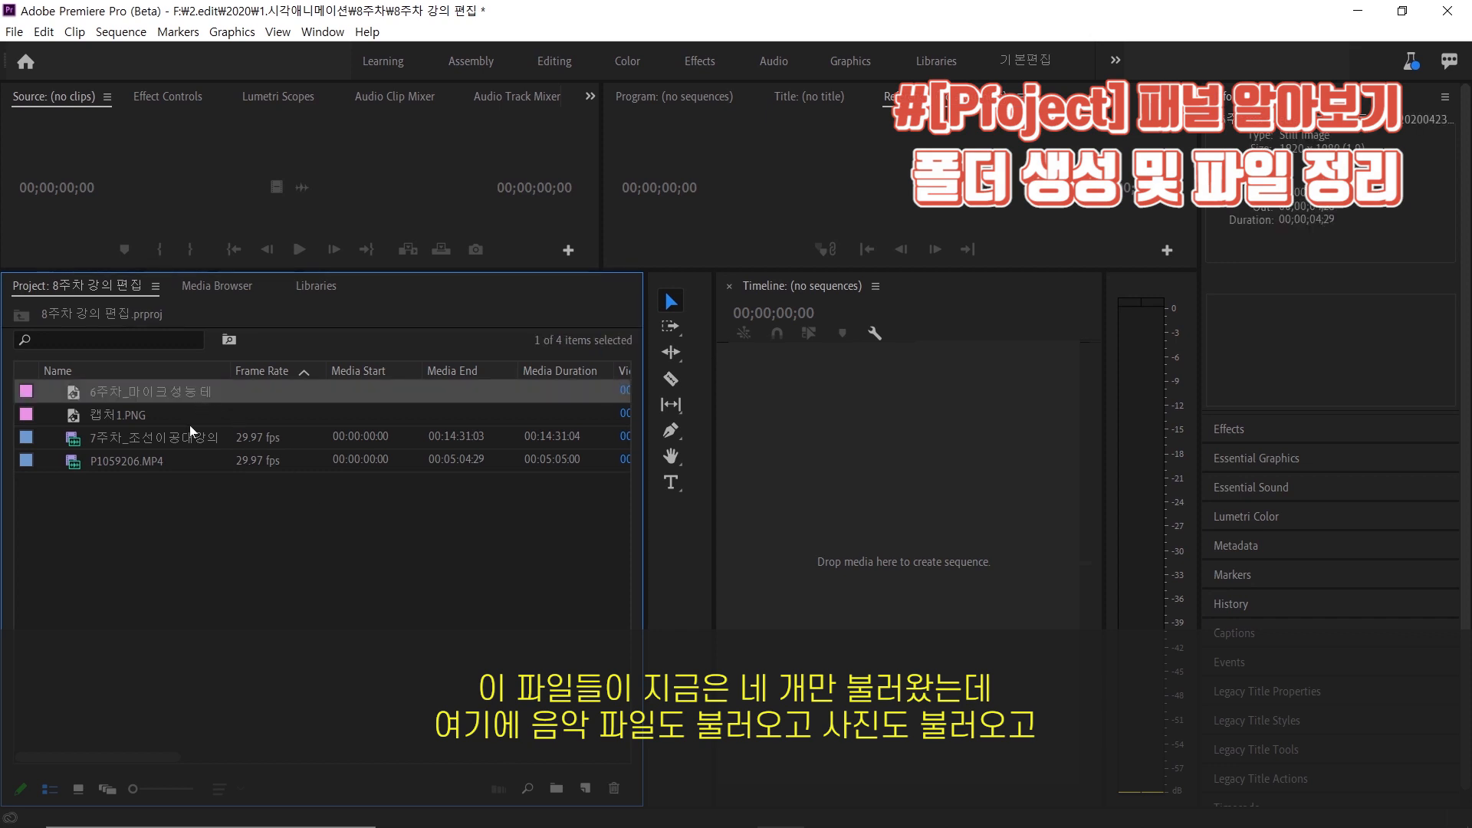
click(189, 419)
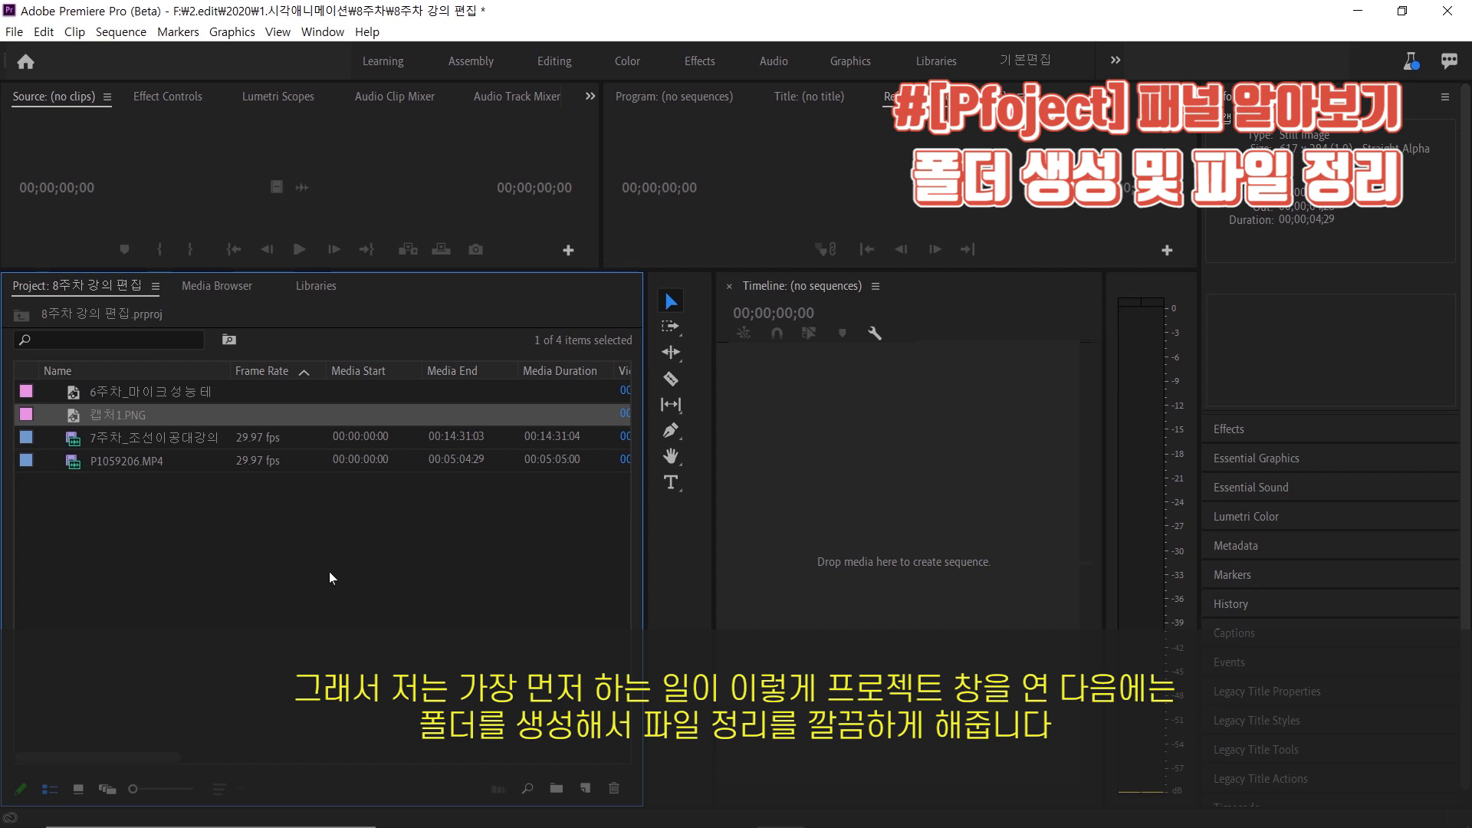
Step: Create a bin named 1.카메라촬영 in the project
click(554, 790)
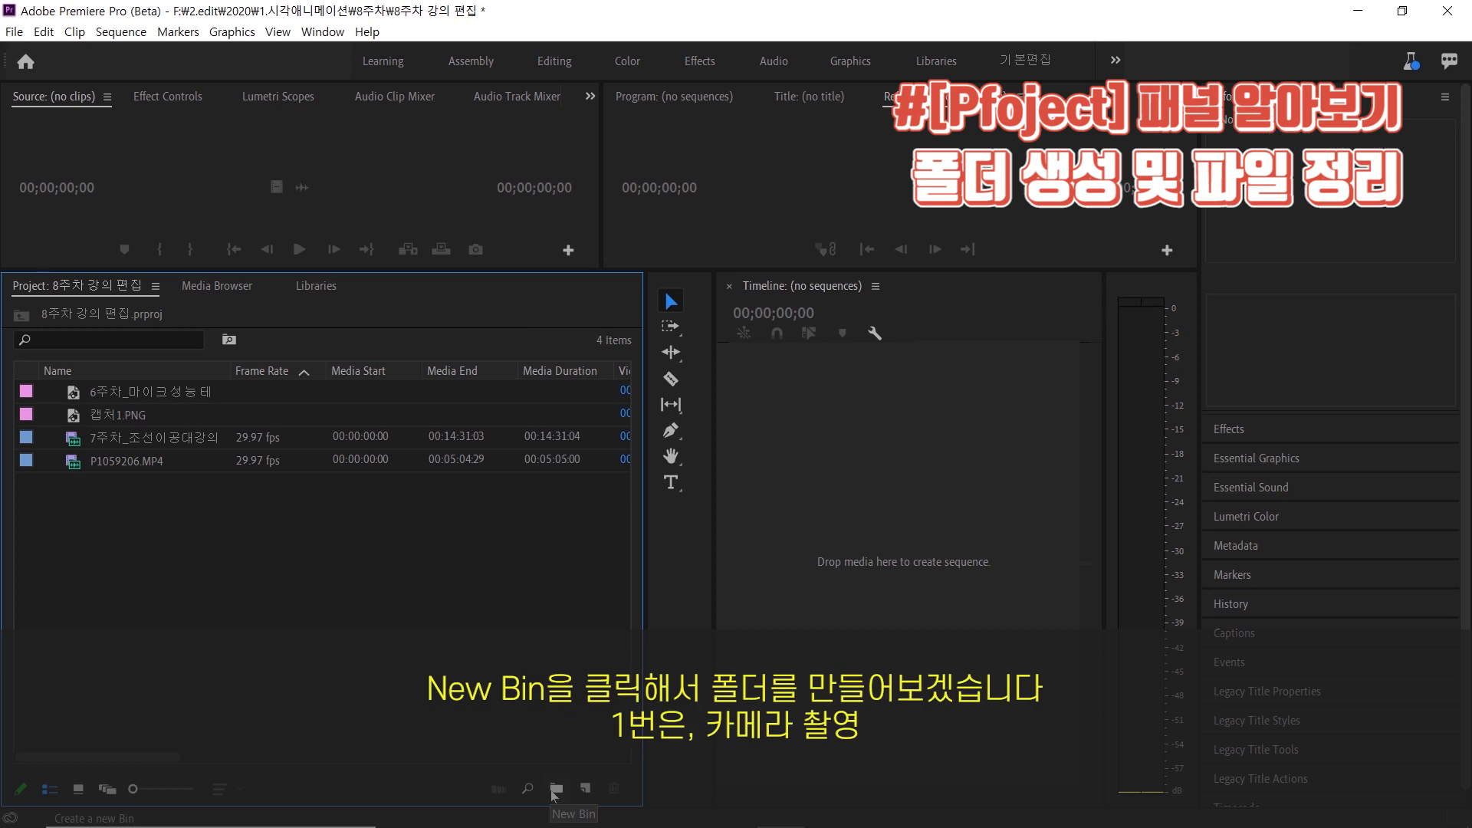
click(554, 790)
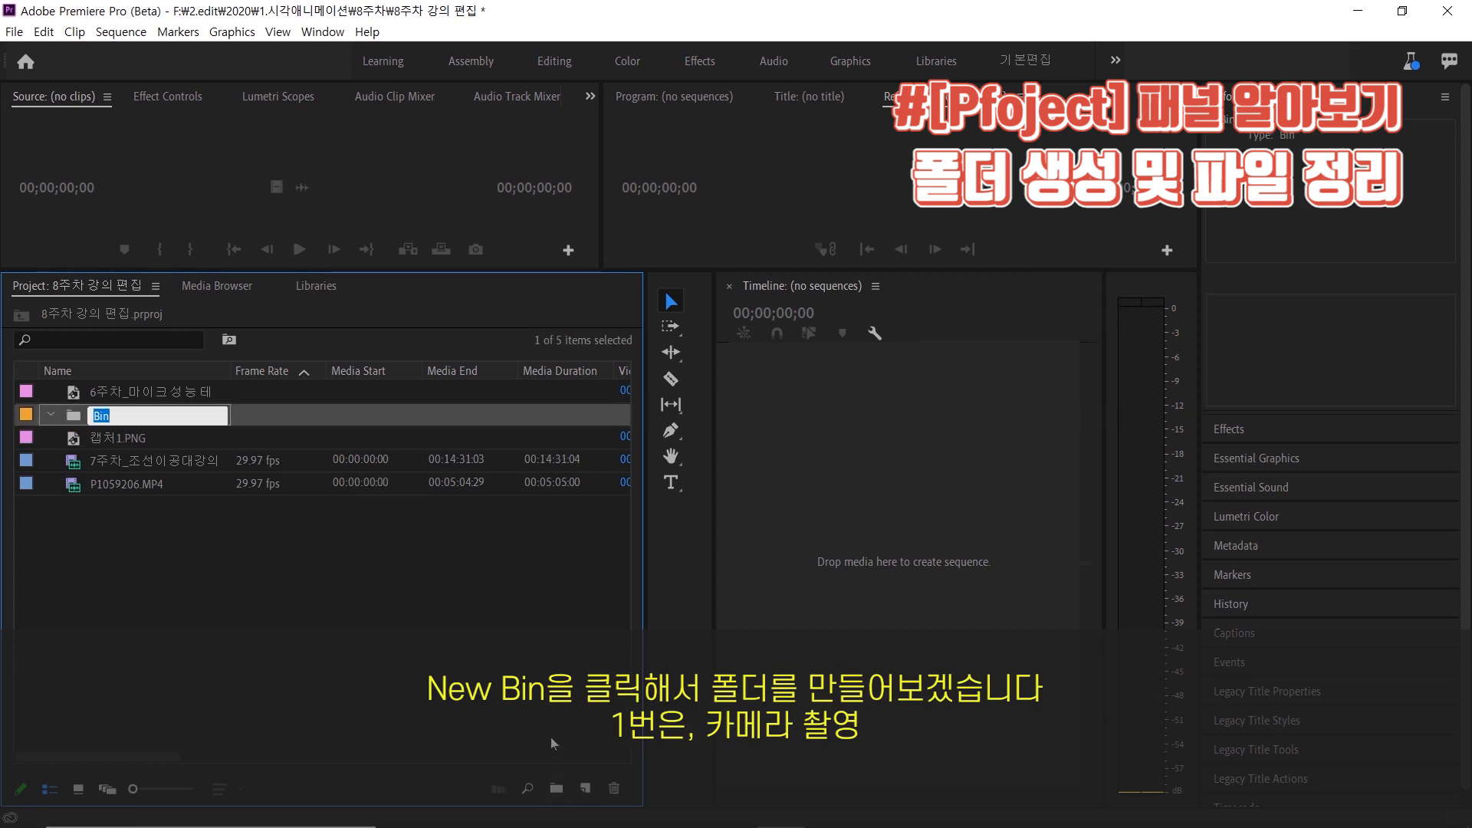
text(1)
text(.칼)
text(메라촬영)
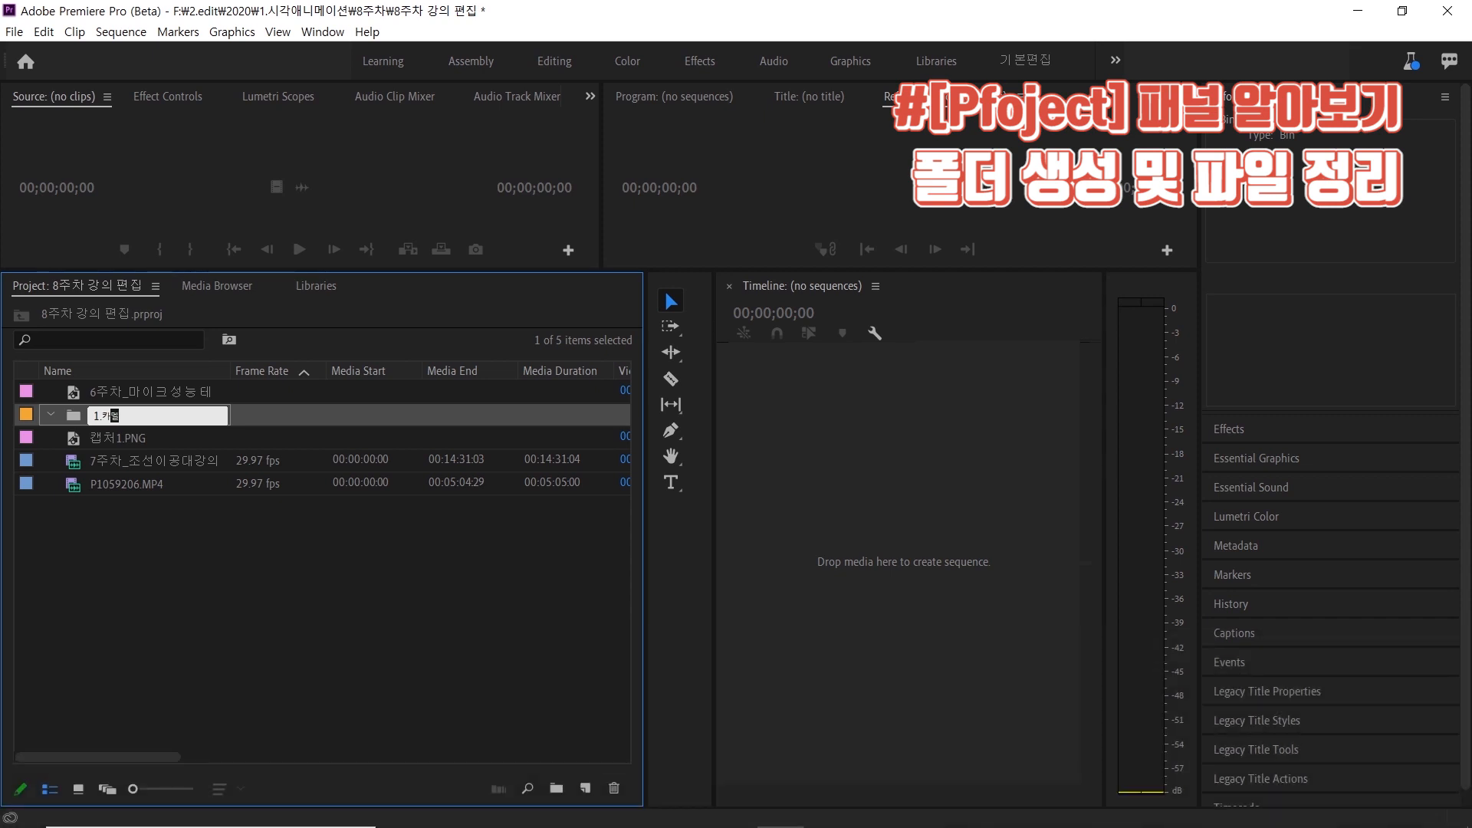
key(BackSpace)
key(BackSpace)
key(BackSpace)
text(영)
key(Tab)
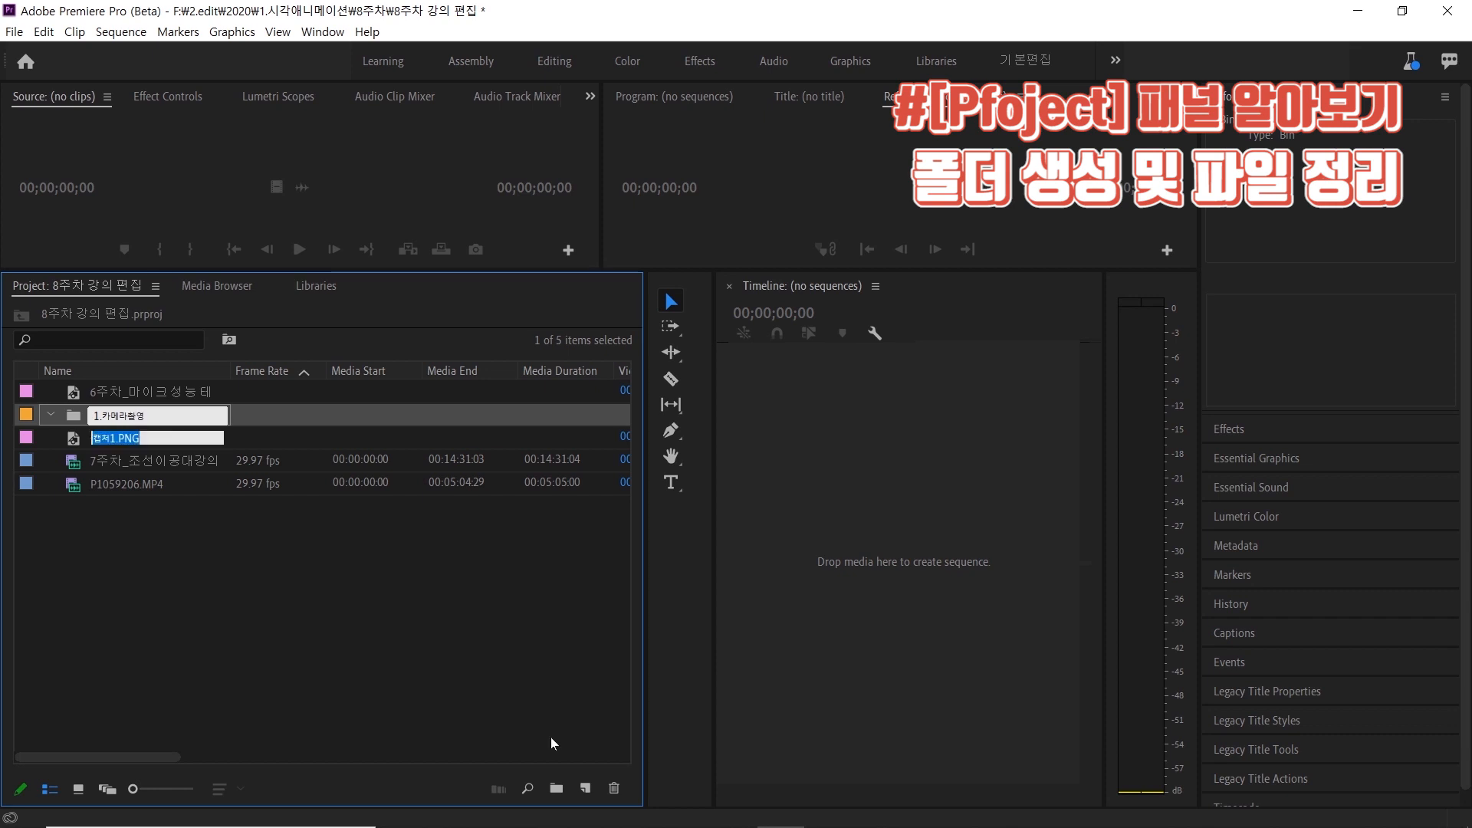
click(551, 738)
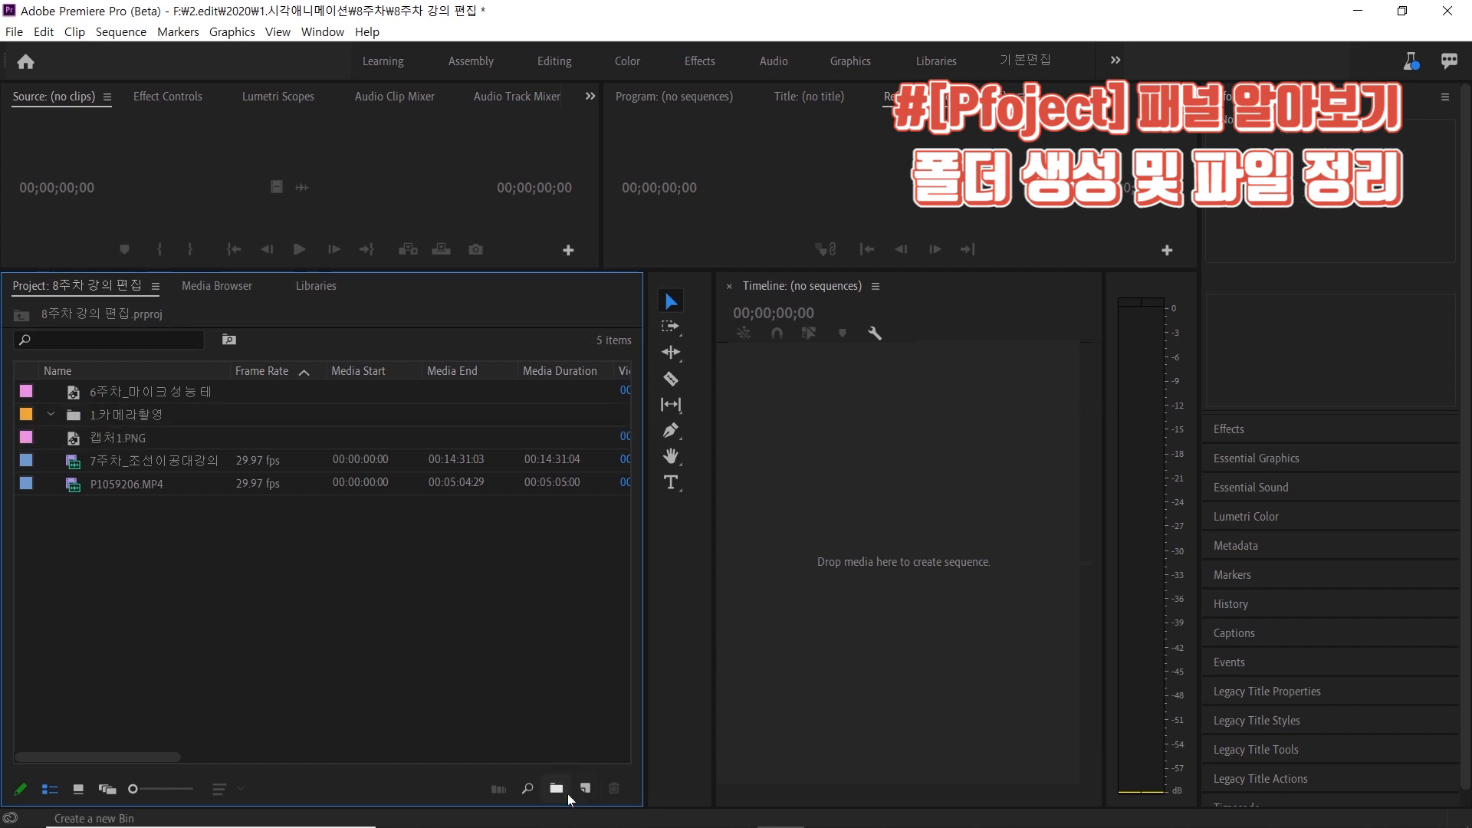
Step: Create a second bin named 2.사진 in the project
click(560, 794)
text(2)
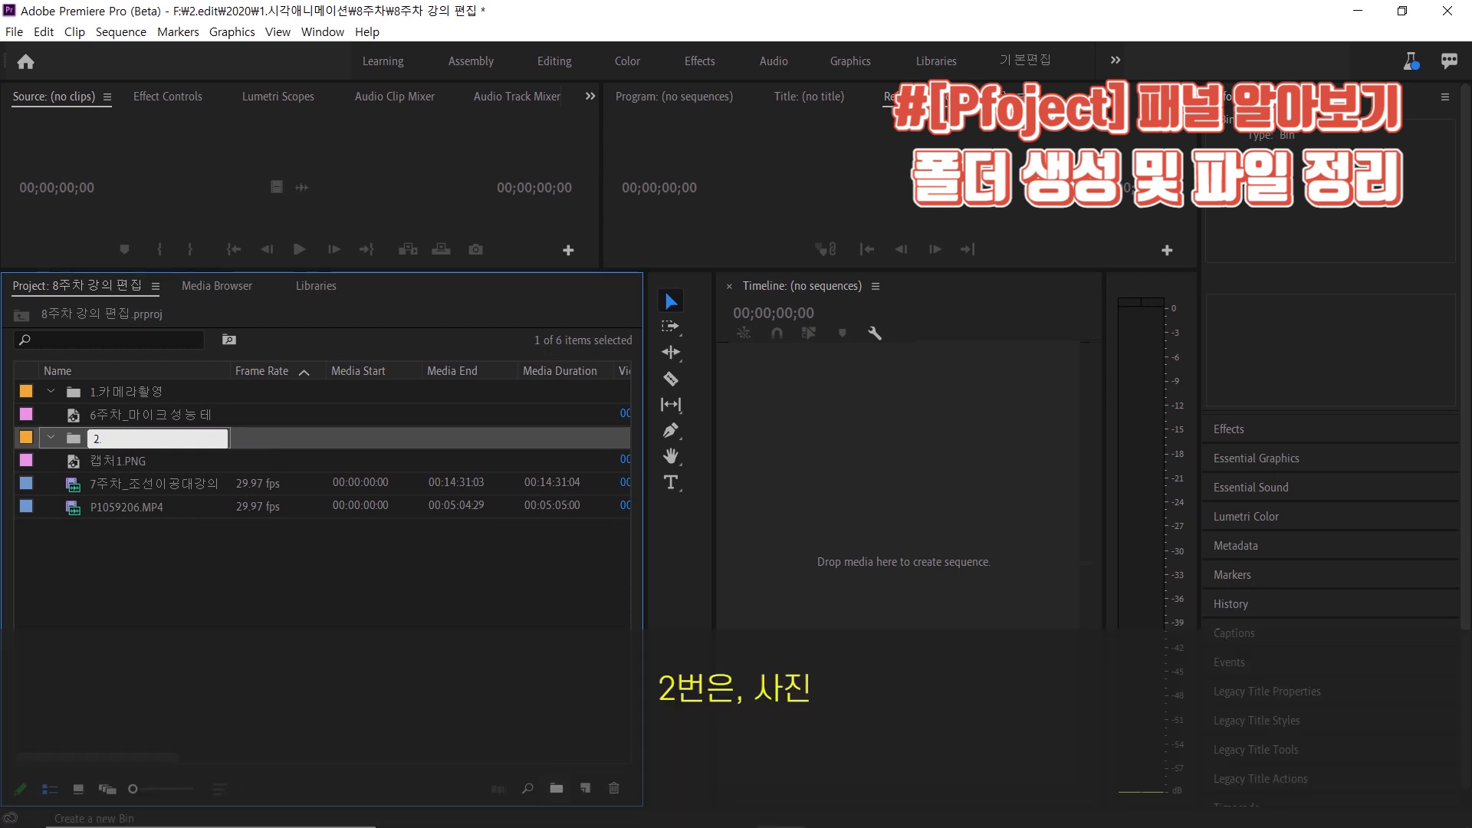
text(사진)
key(Tab)
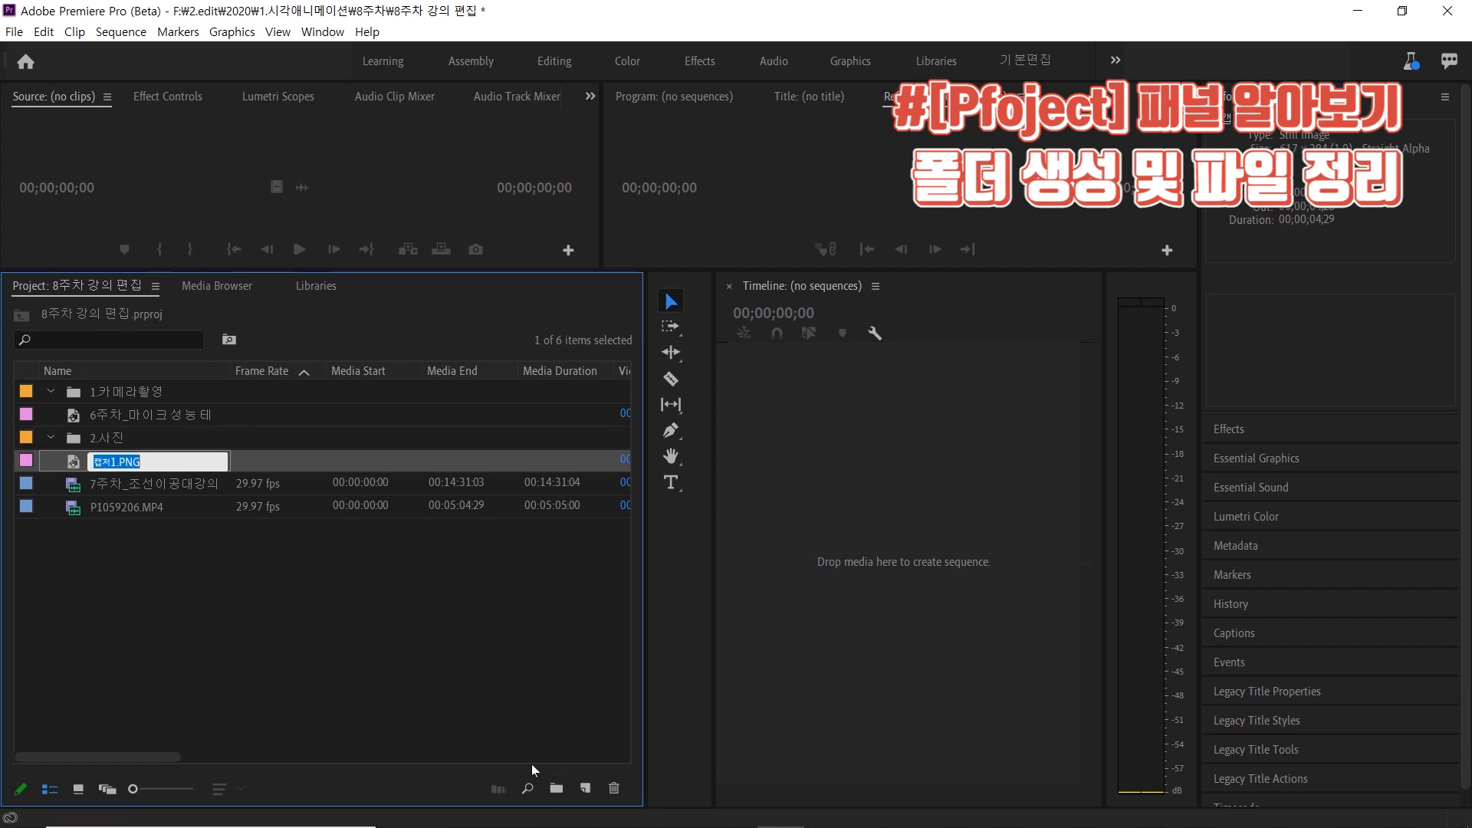
click(563, 776)
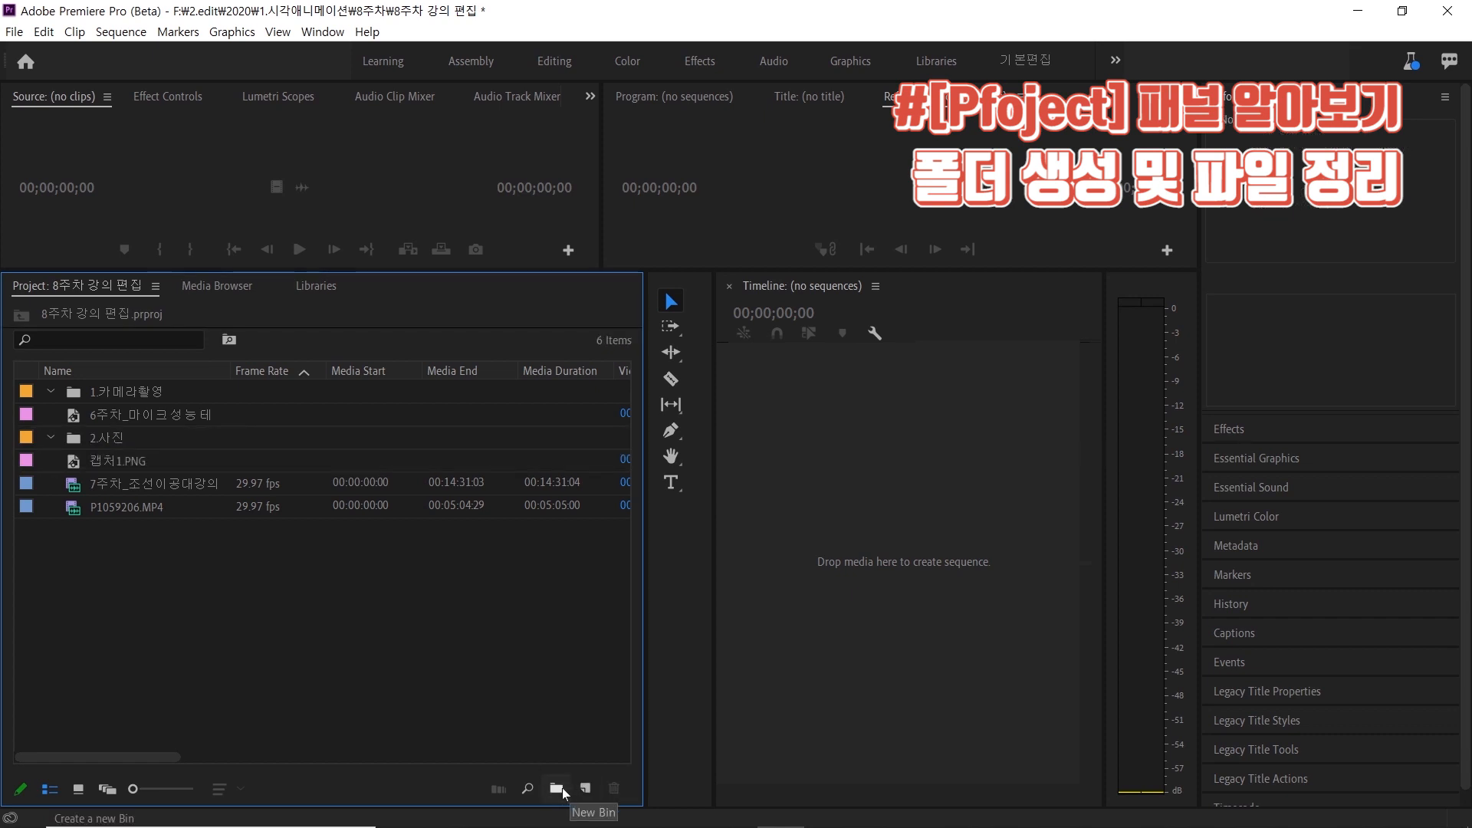
Step: Create a third bin named 3.음악 in the project
click(560, 788)
text(3음아)
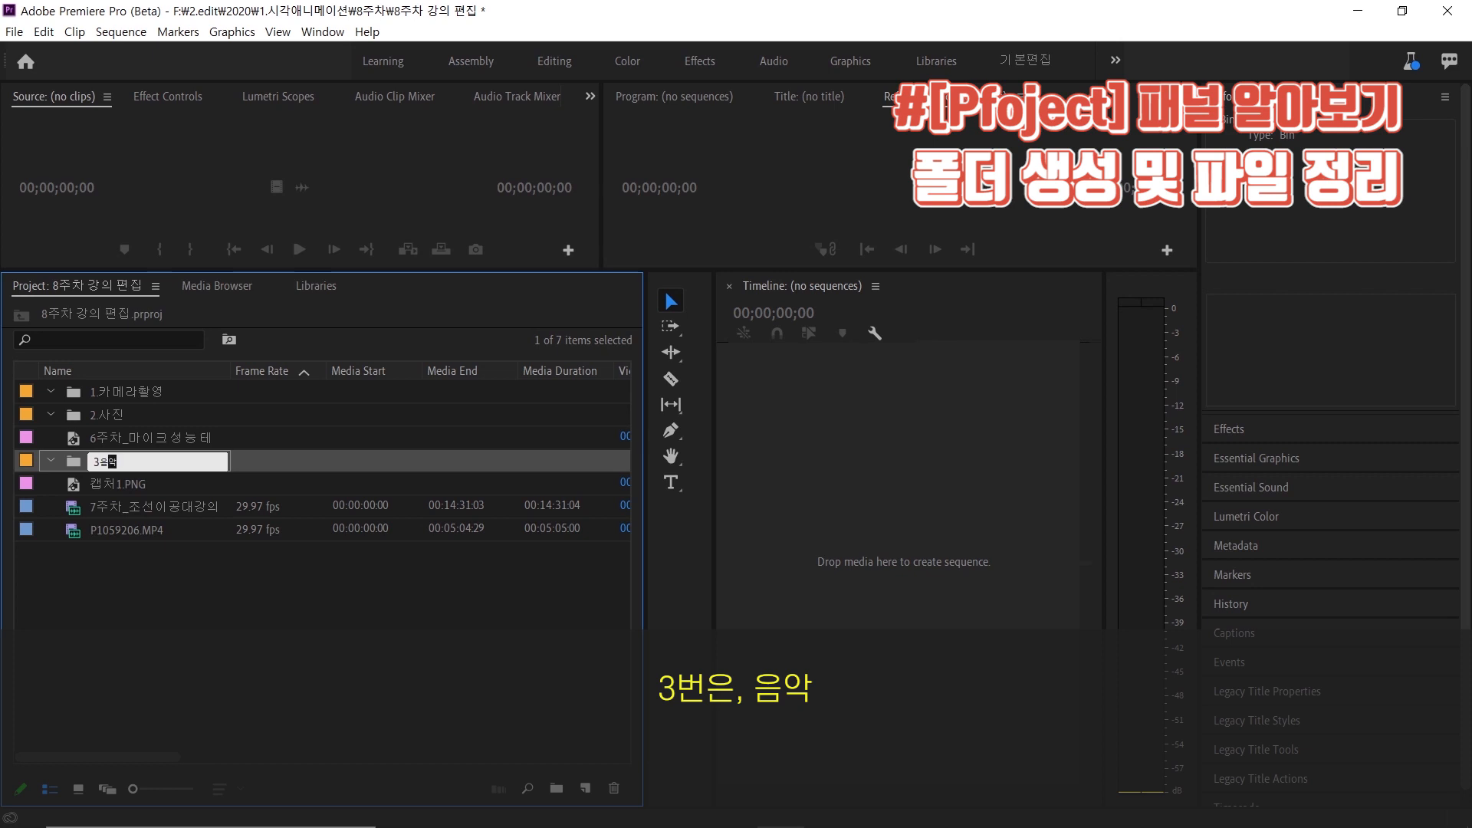
key(BackSpace)
key(BackSpace)
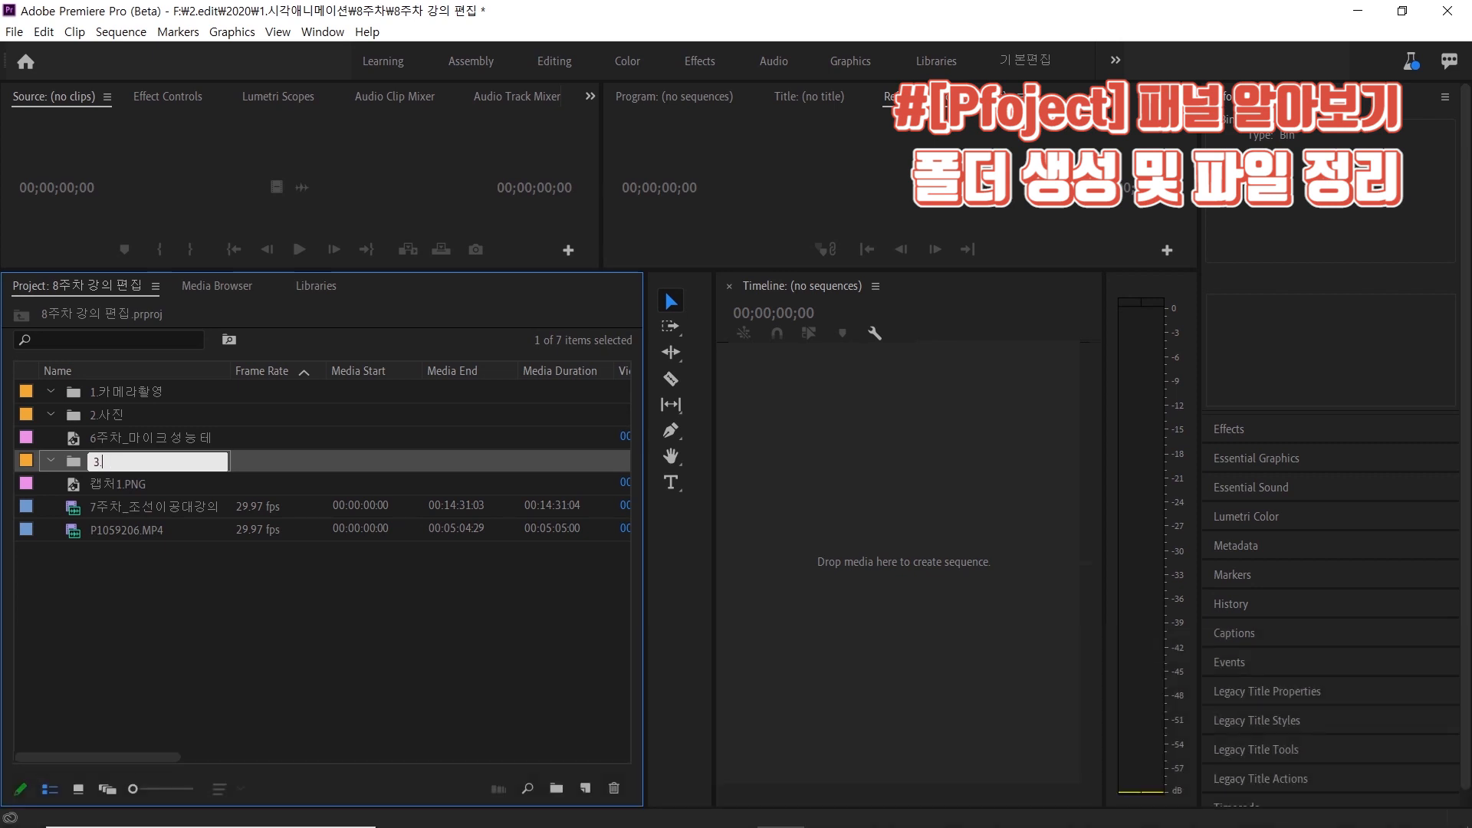
text(.음악)
key(Tab)
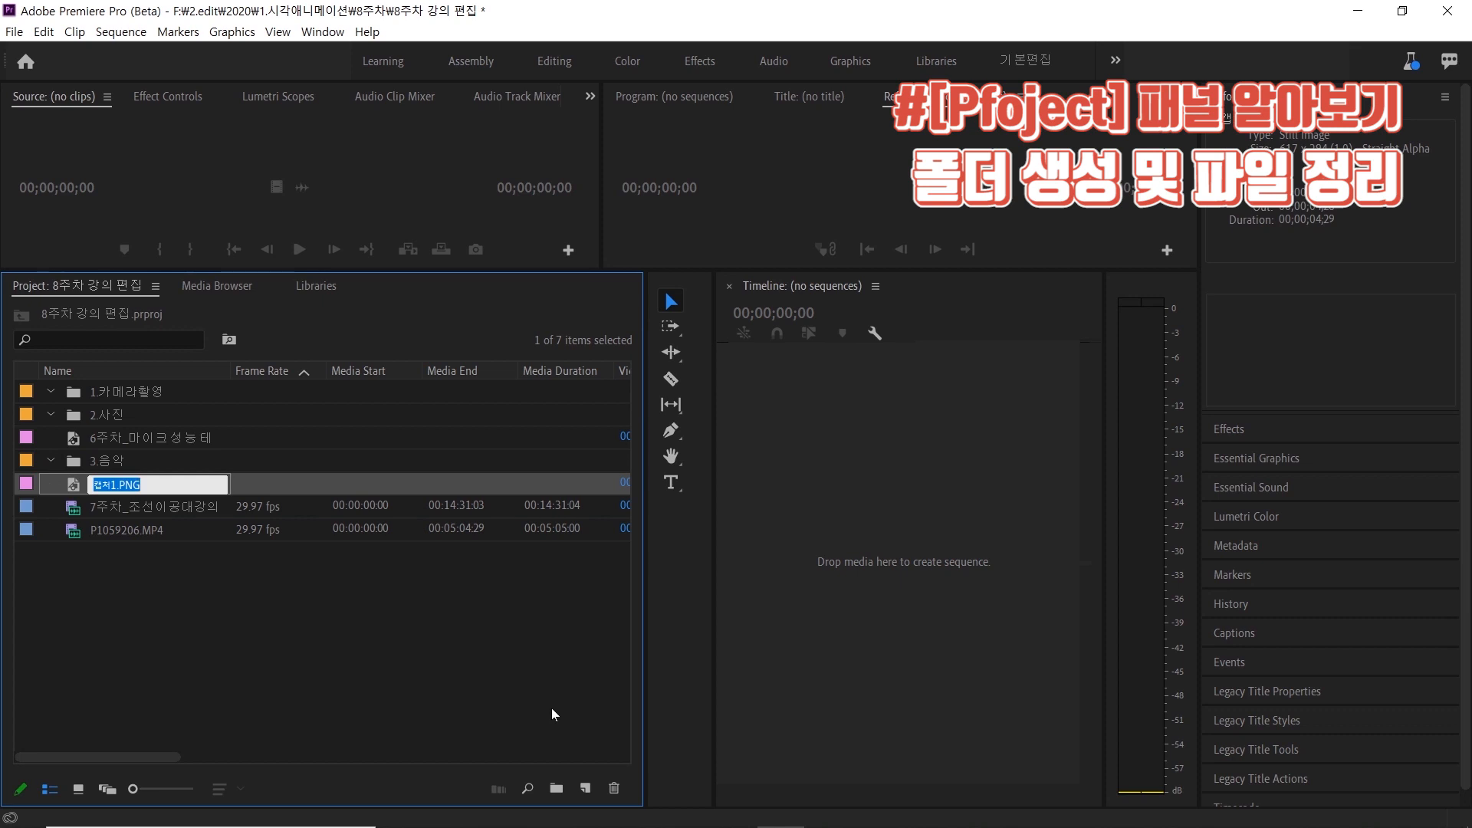
click(538, 708)
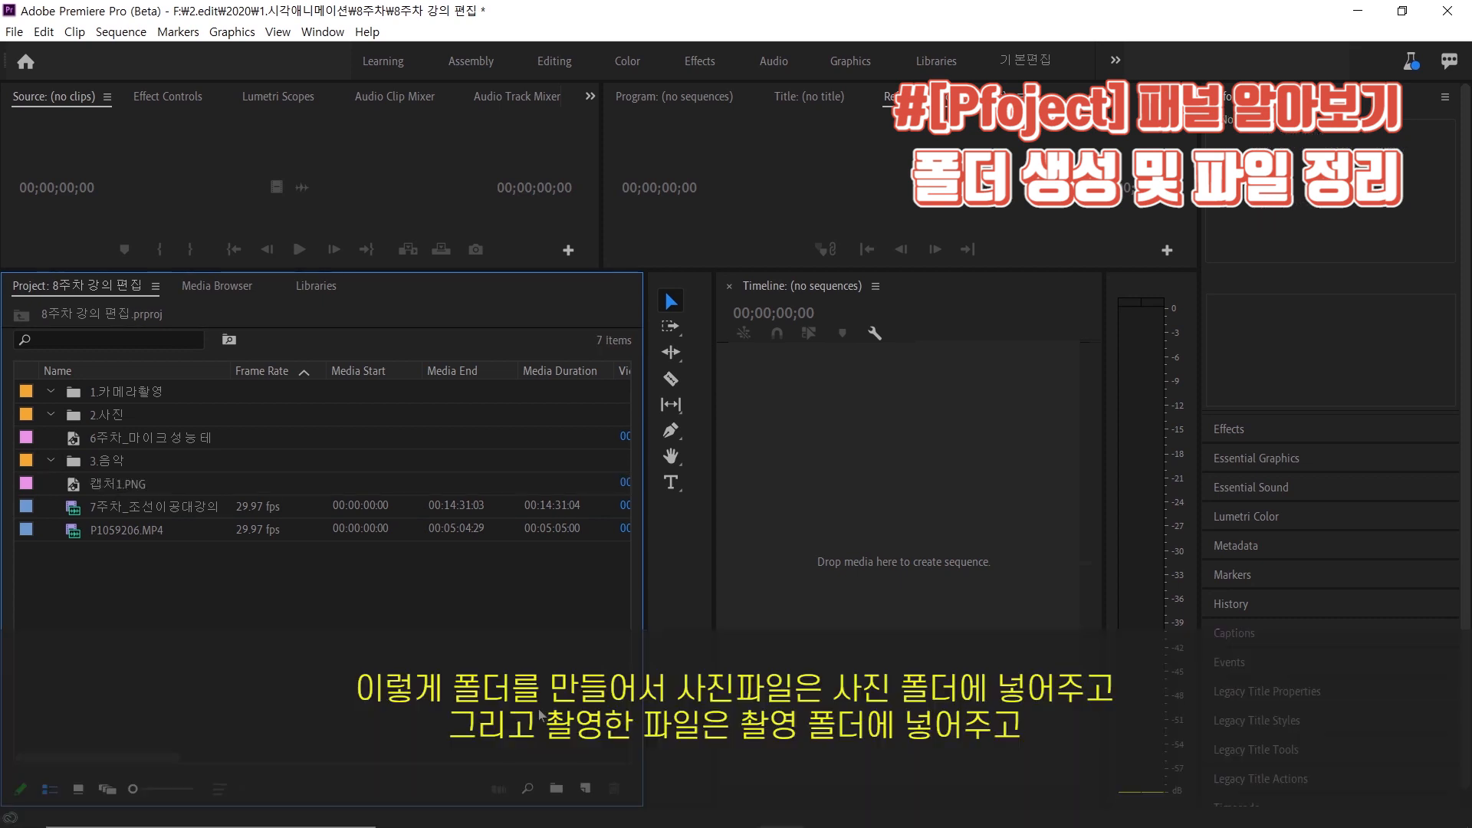
Step: Move the 6주차_마이크성능테 still image and 캡처1.PNG into the 2.사진 bin and collapse the bin
click(84, 437)
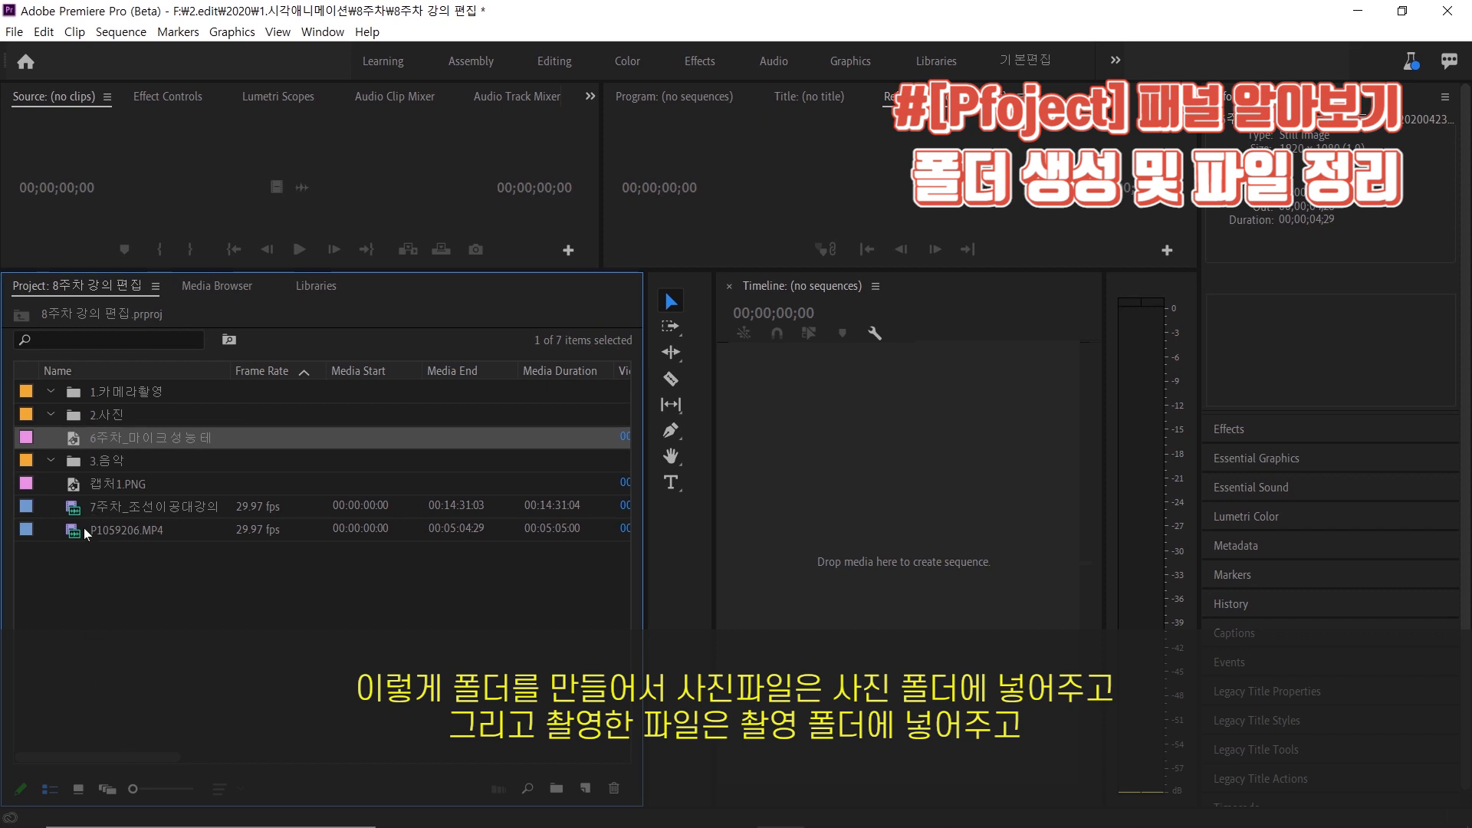
click(74, 483)
click(75, 435)
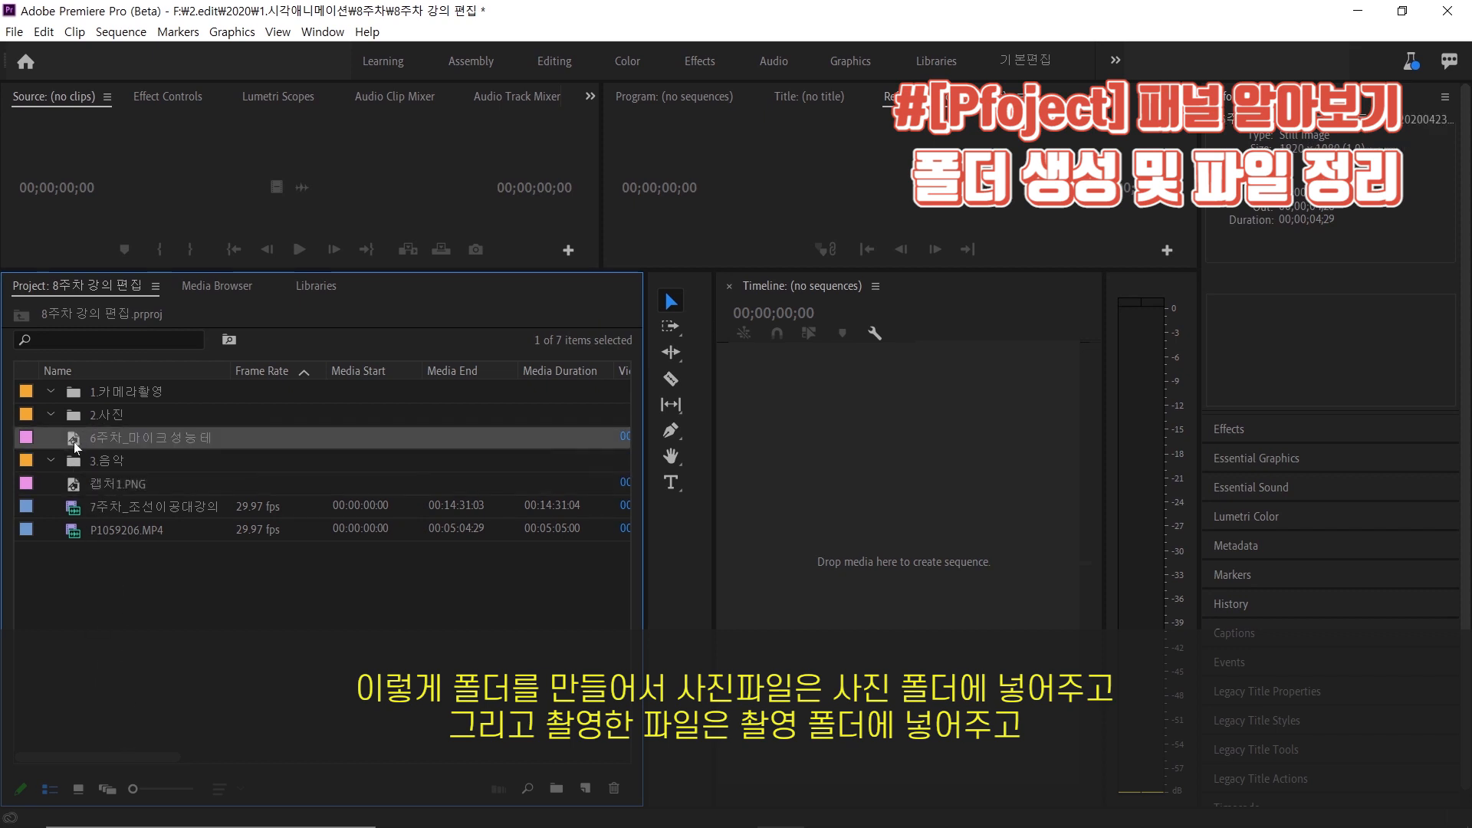
ctrl+click(73, 489)
drag(73, 489, 104, 425)
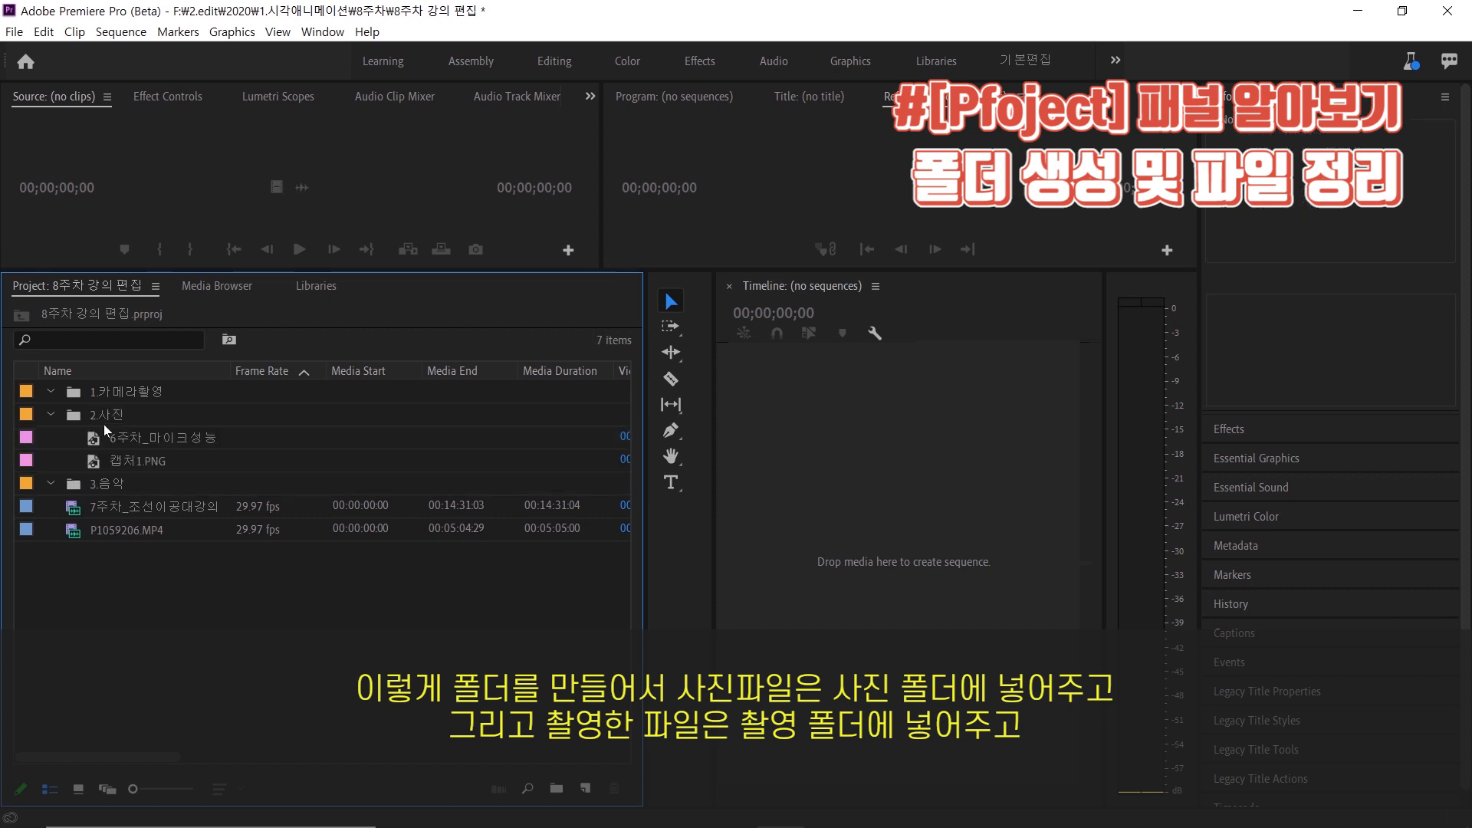
click(56, 415)
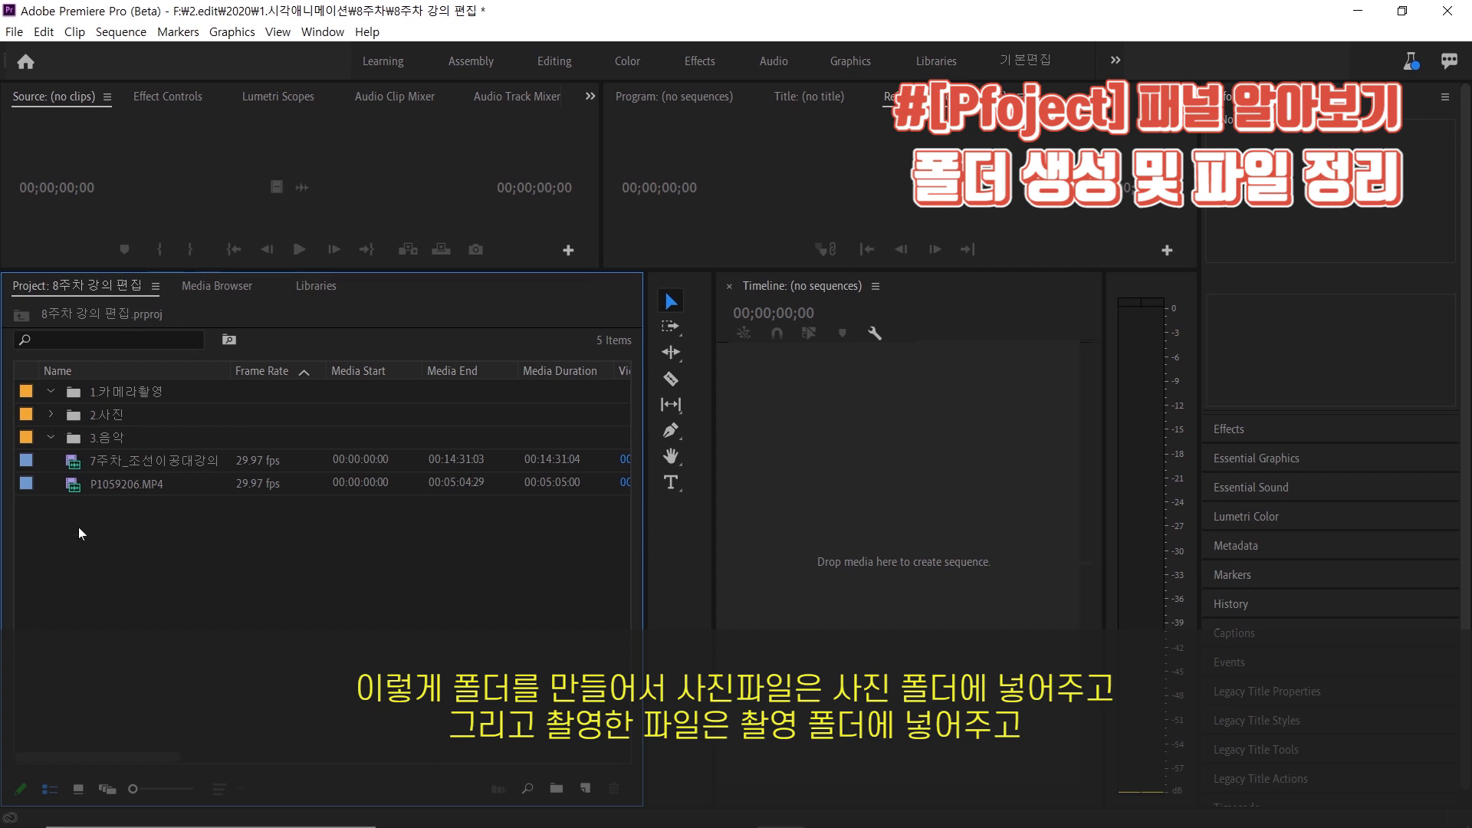
Step: Move the 7주차_조선이공대강의 video and P1059206.MP4 into the 1.카메라촬영 bin and collapse the bin
click(98, 469)
ctrl+click(107, 482)
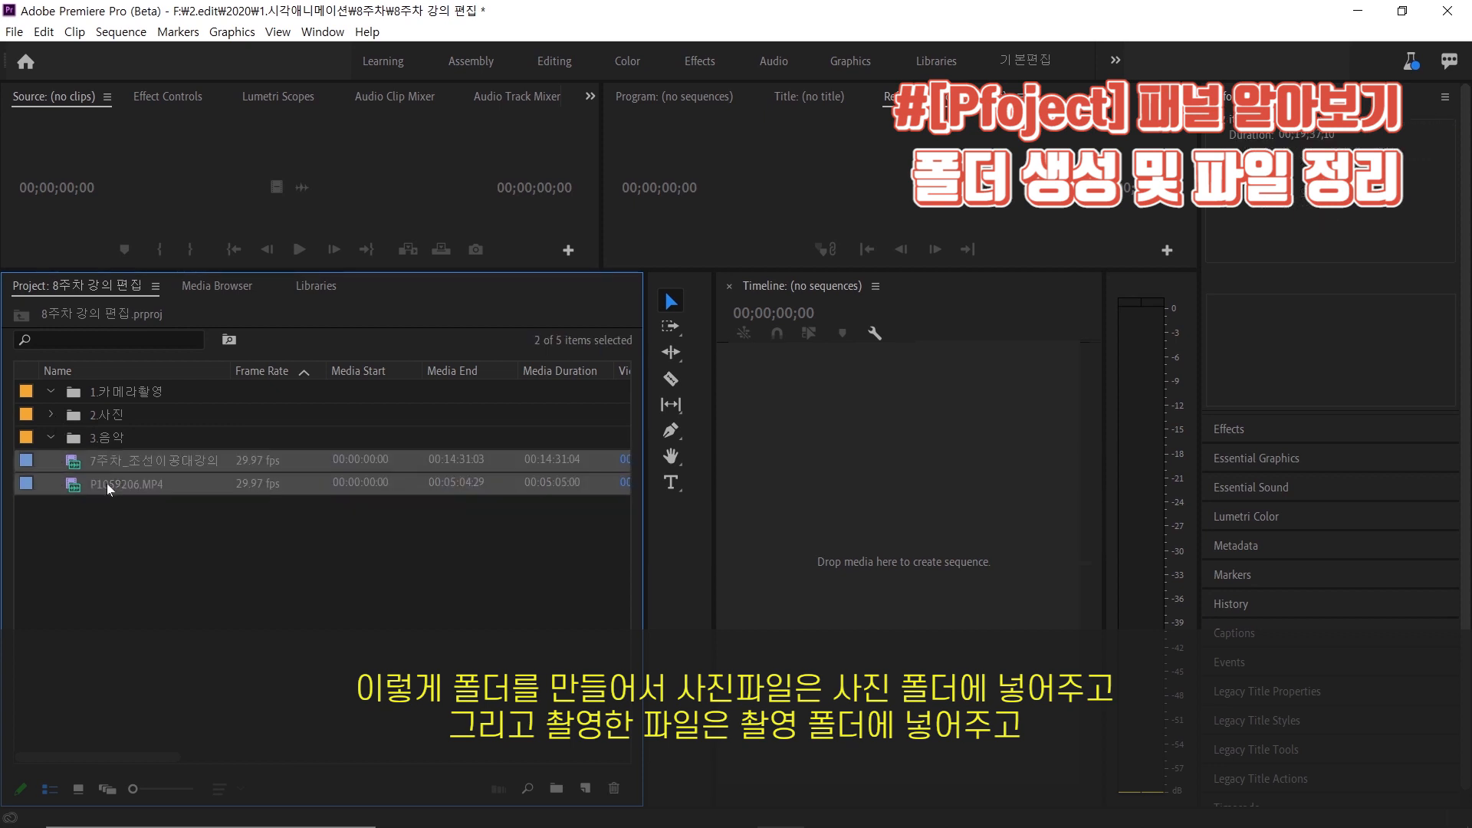
drag(80, 459, 132, 394)
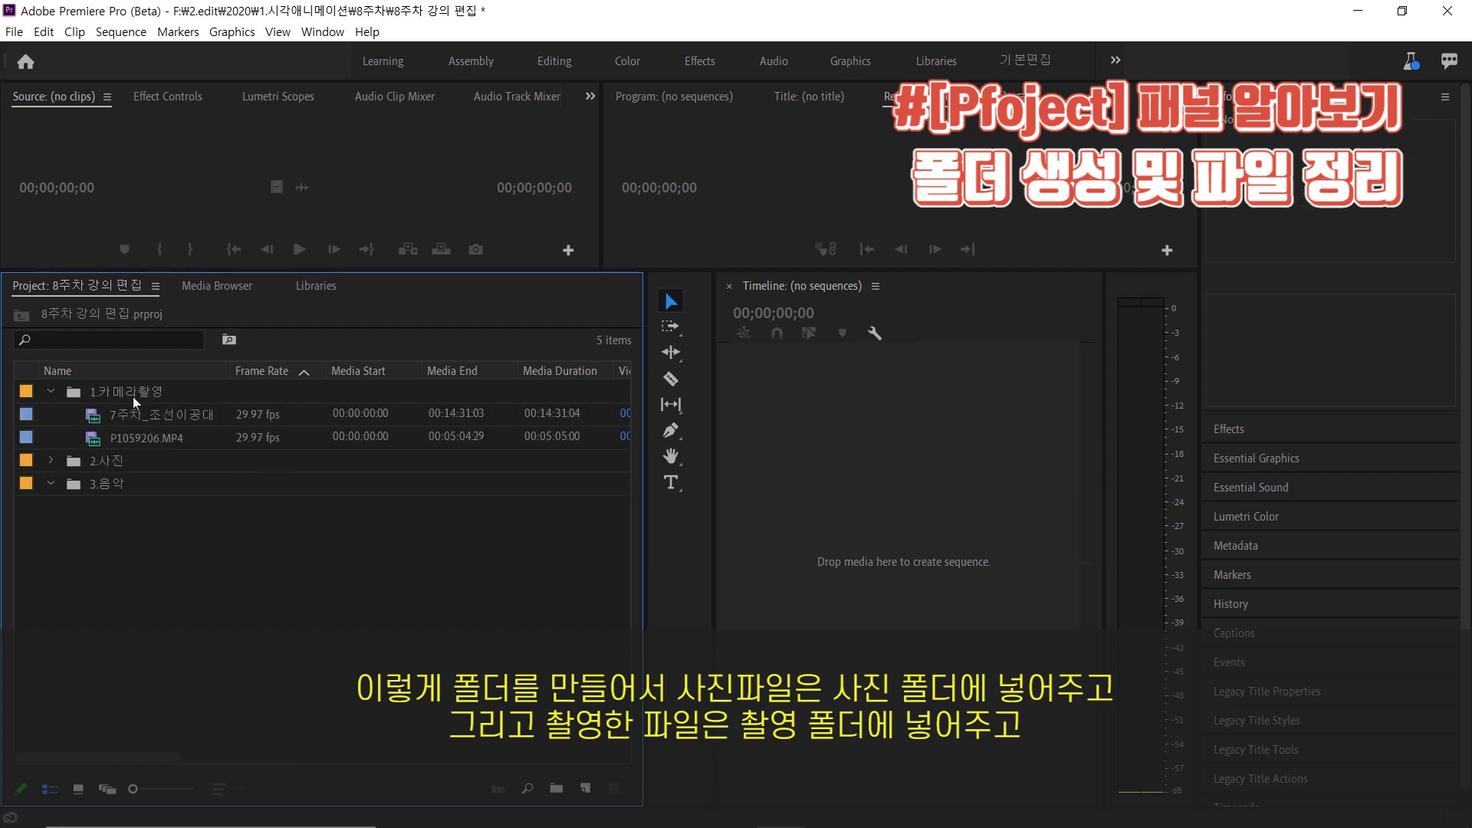
click(52, 389)
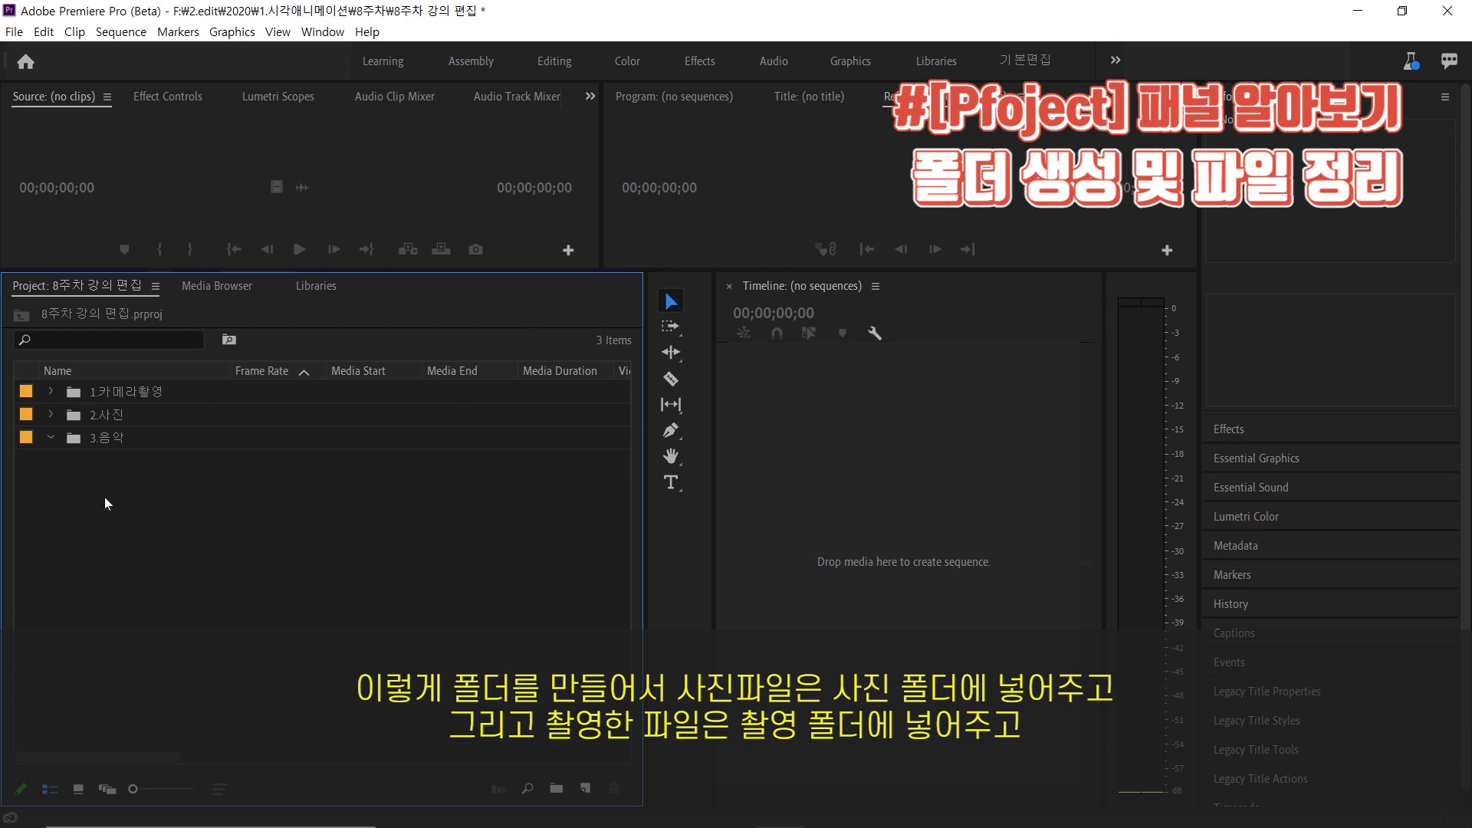
Step: Create a bin named 0.시퀀스 in the project
click(556, 790)
text(0.)
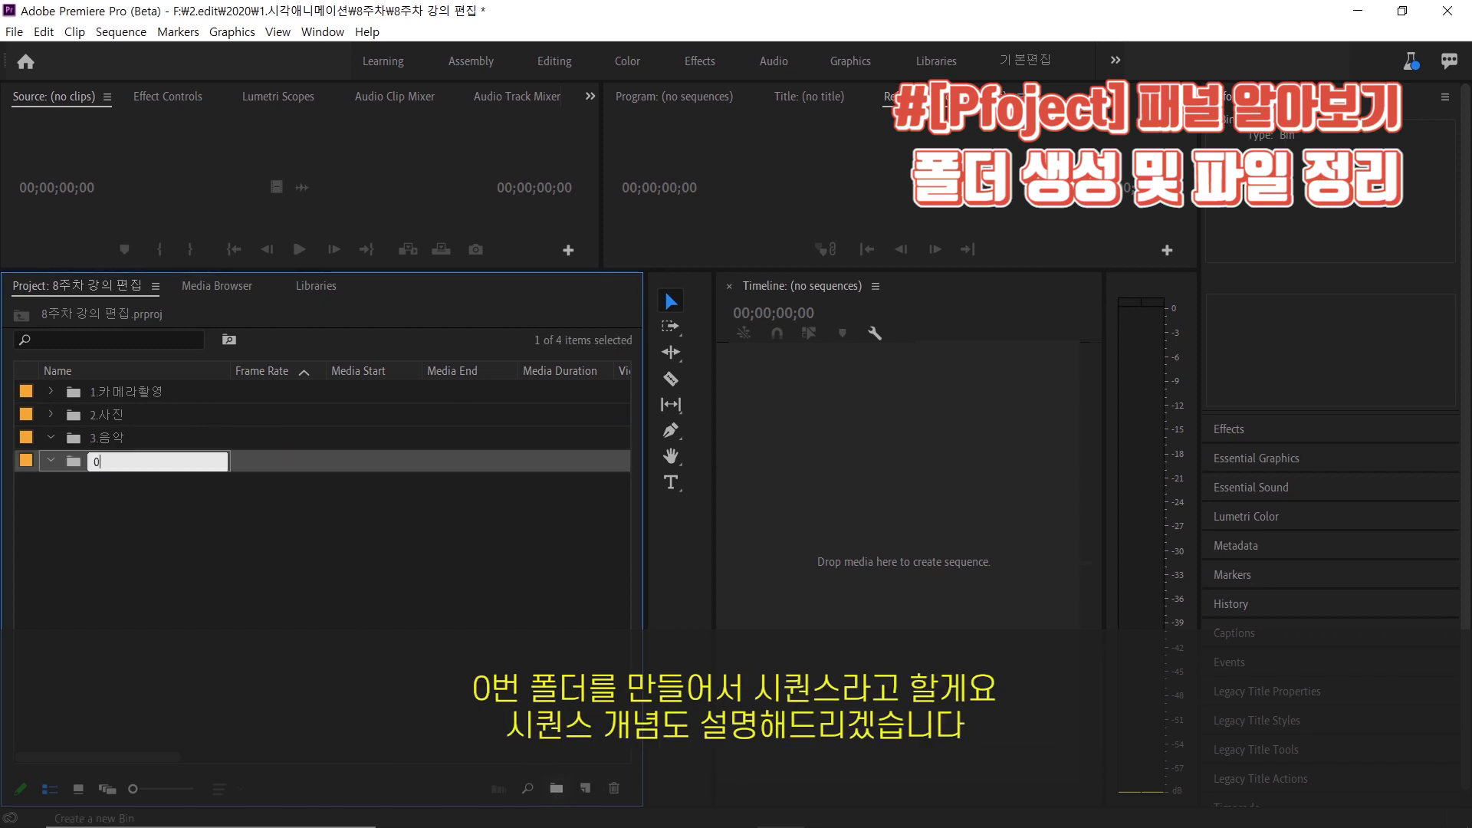
text(시퀀스)
key(Return)
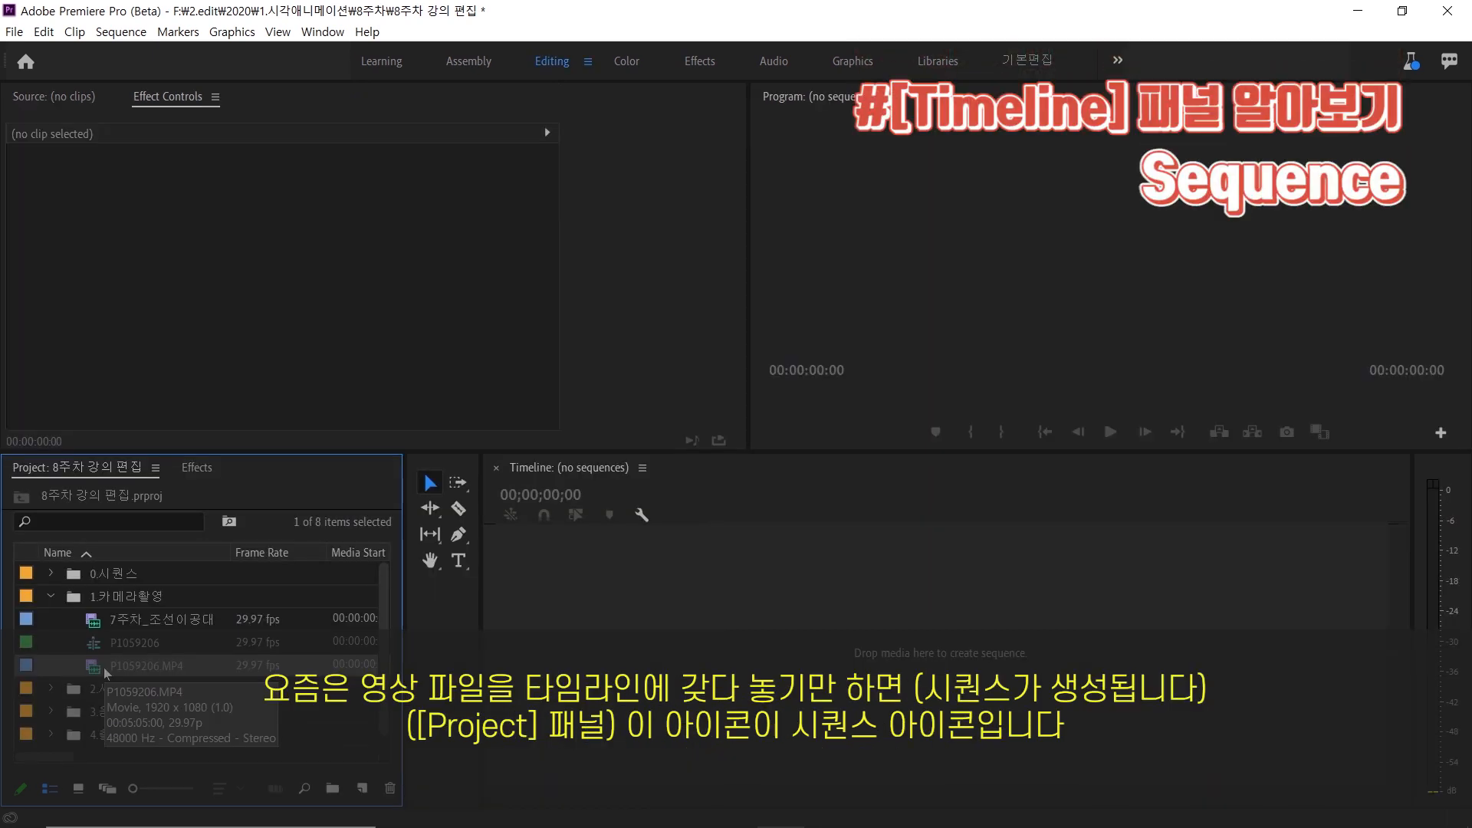
Step: Create a sequence from P1059206.MP4 in the empty timeline and move the playhead to 00:01:22:07
drag(105, 669, 586, 614)
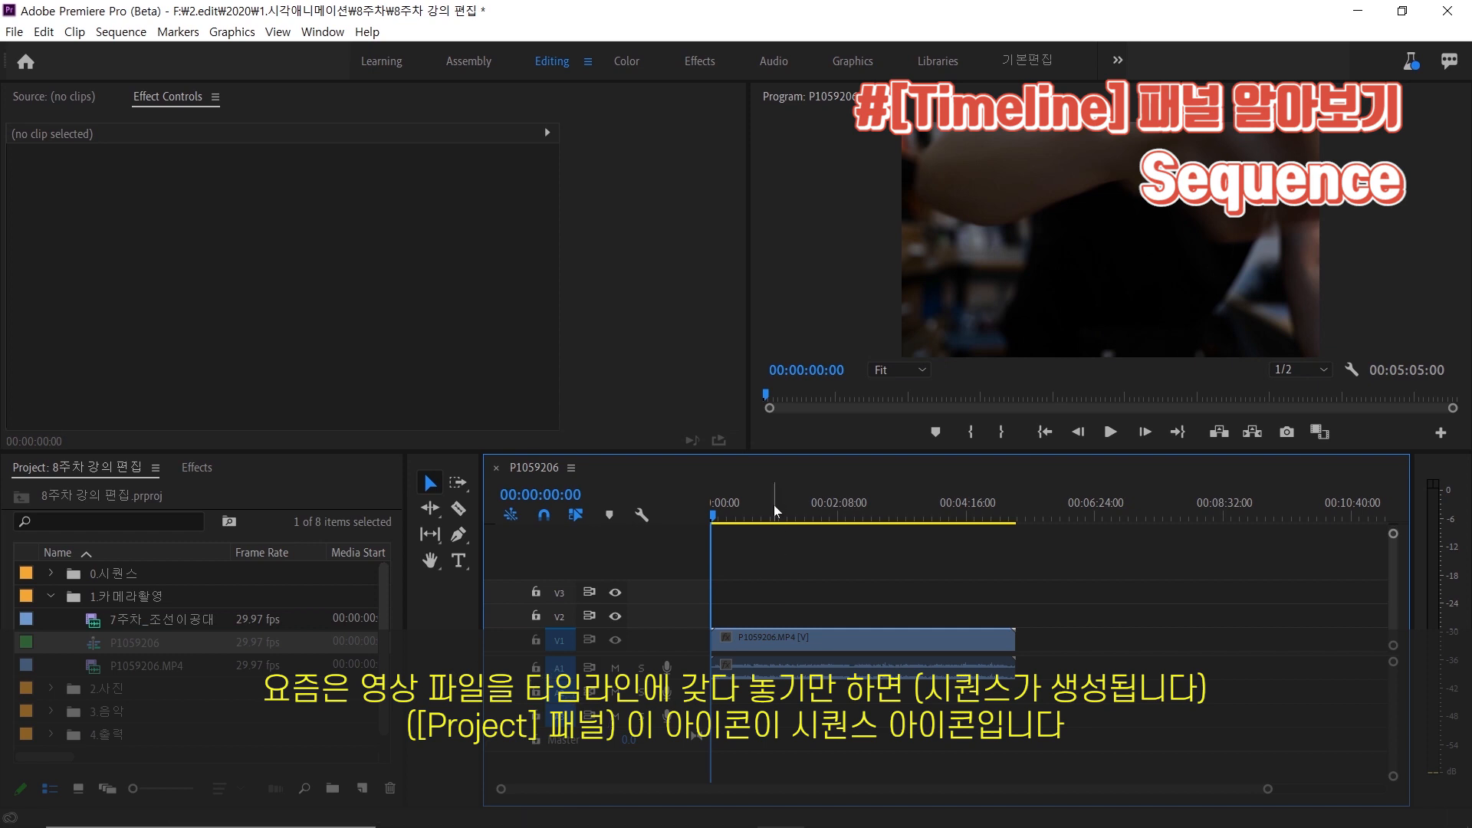
click(794, 506)
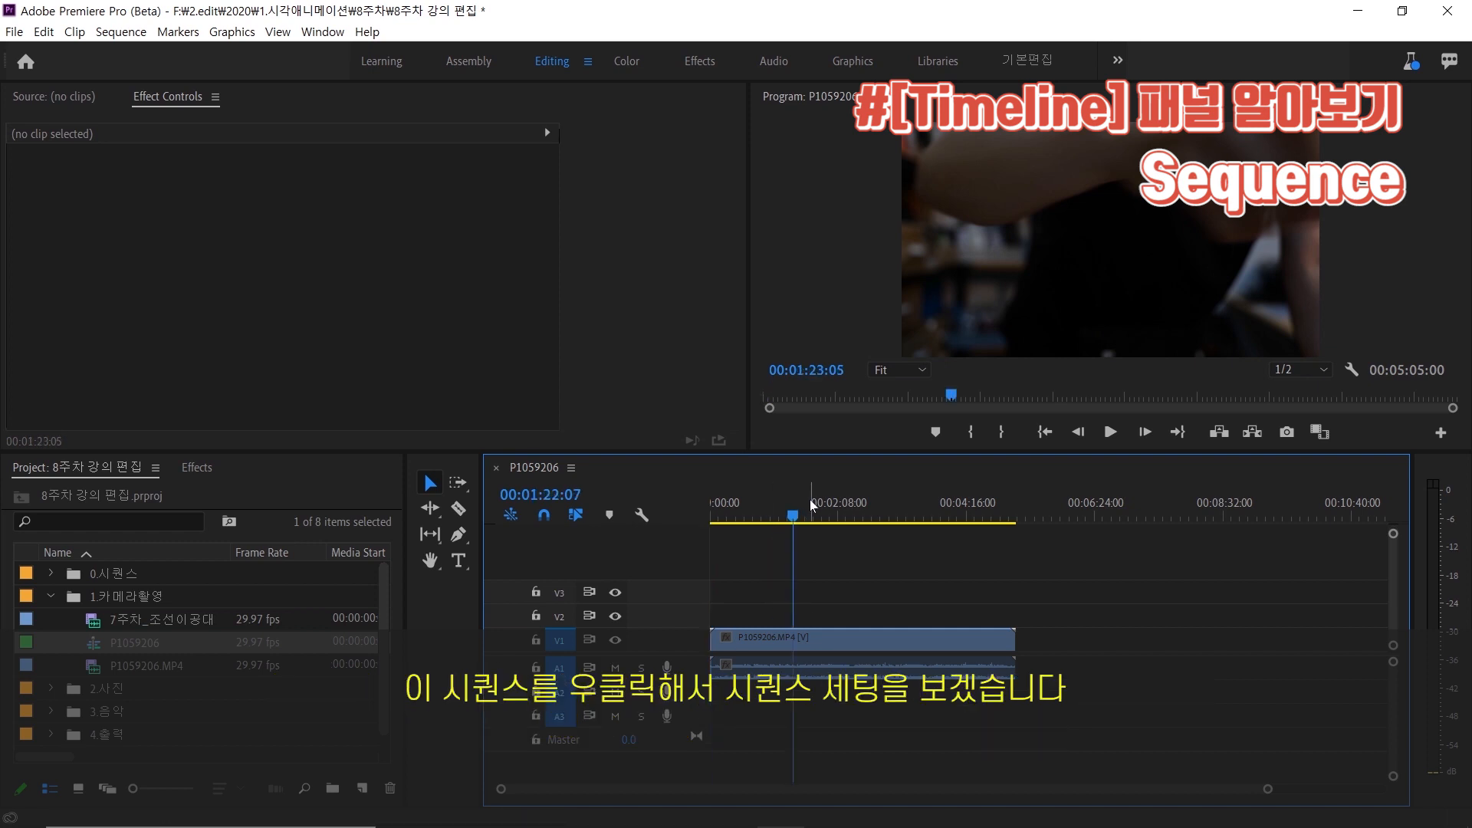
Step: Review the P1059206 sequence's settings, close them unchanged, and move the playhead to 00:02:08:04
right_click(122, 651)
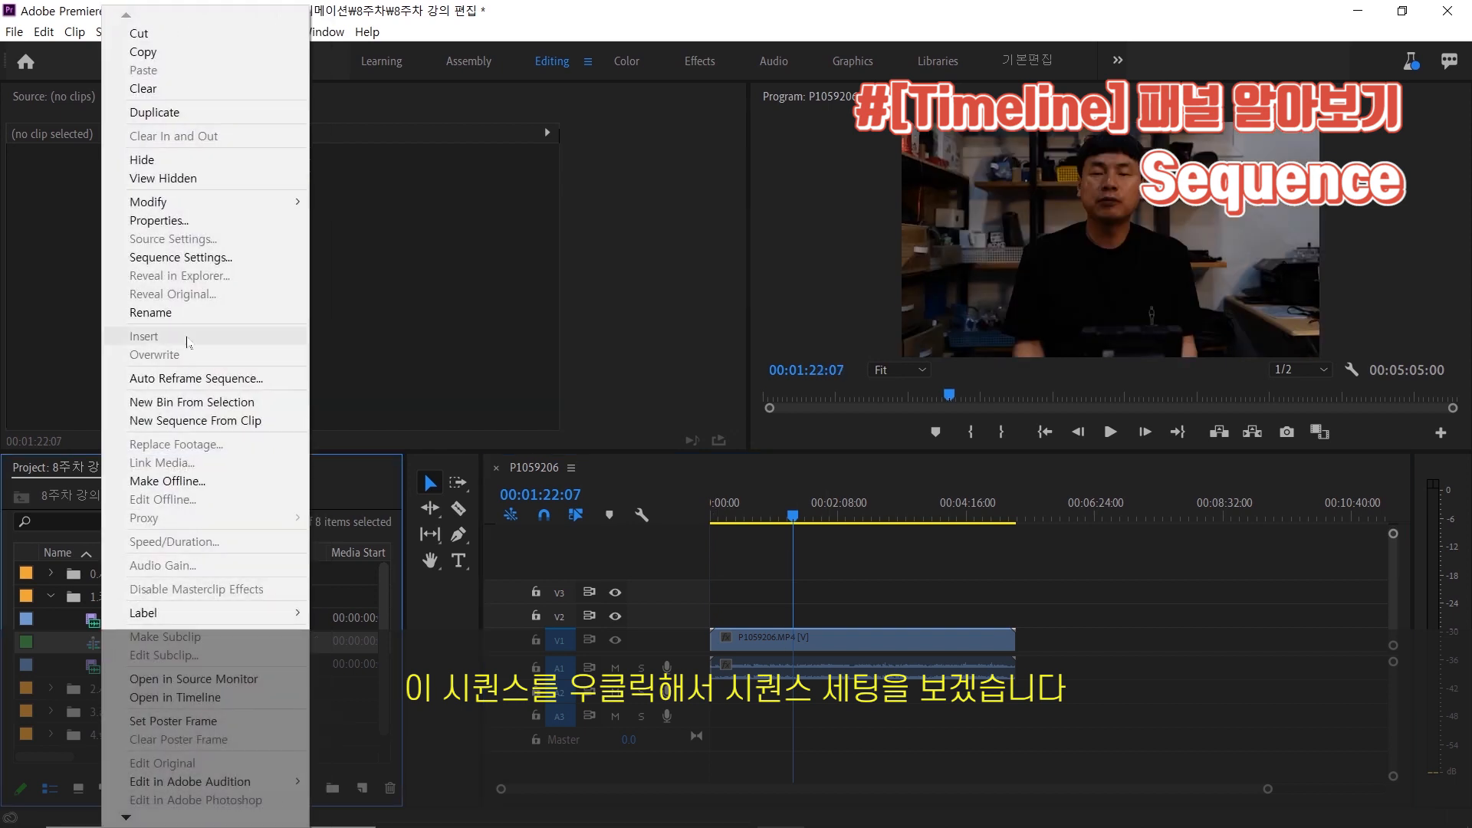
click(176, 261)
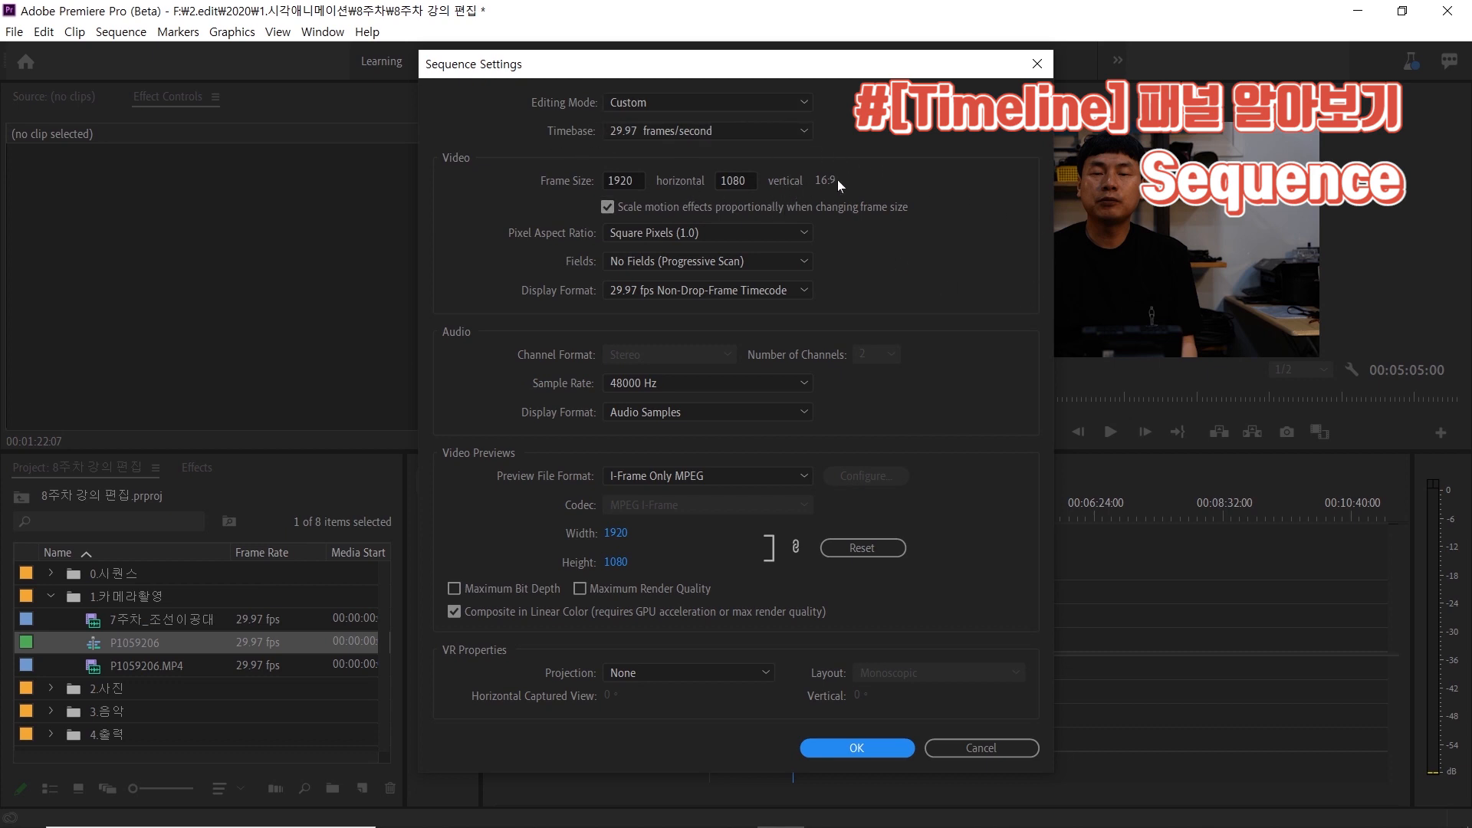
key(Escape)
drag(798, 515, 841, 519)
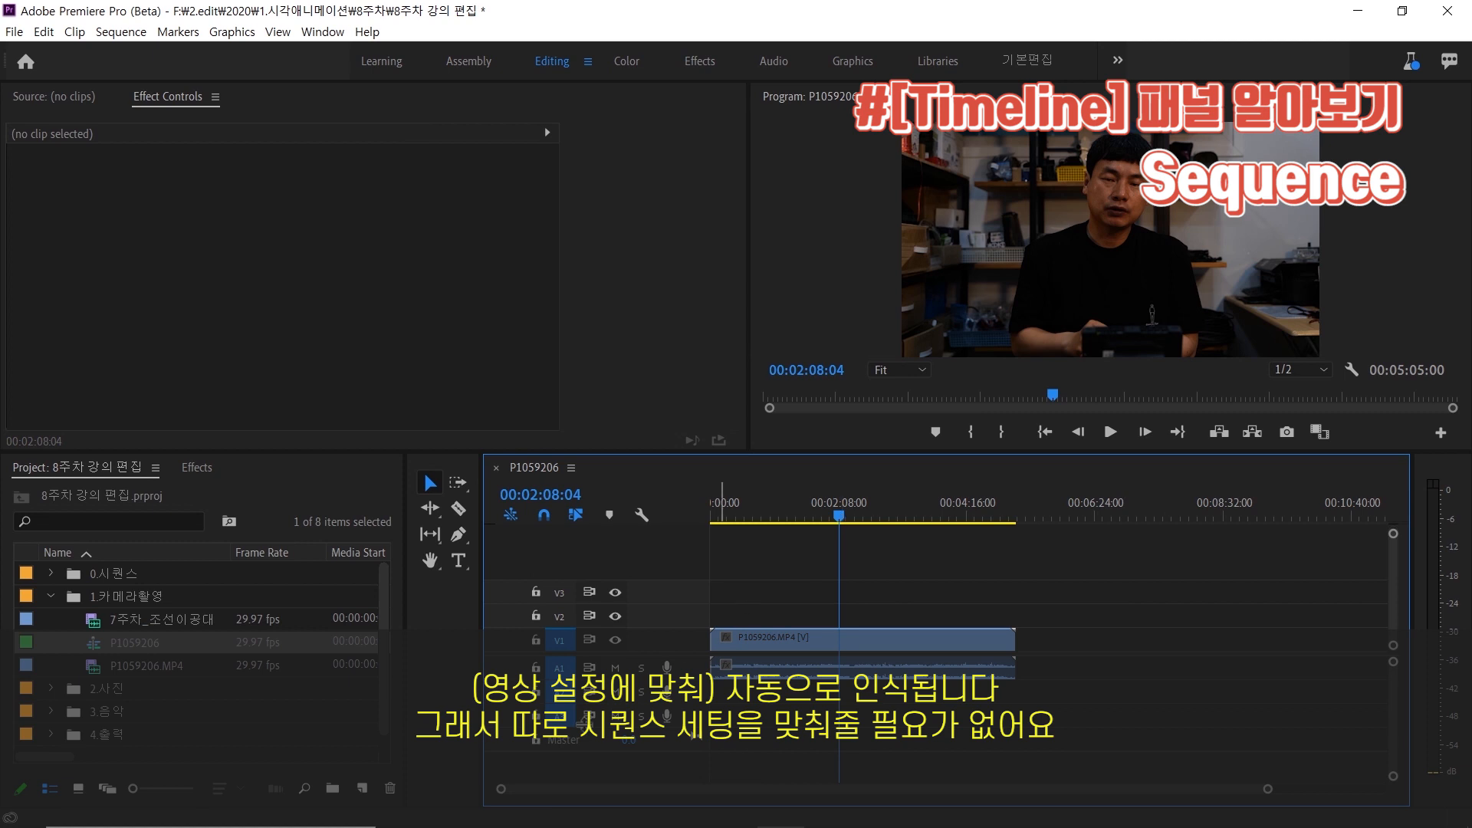
Step: Move the P1059206 sequence into the 0.시퀀스 bin, collapse 1.카메라촬영, and open the sequence bin
click(93, 648)
drag(93, 648, 100, 582)
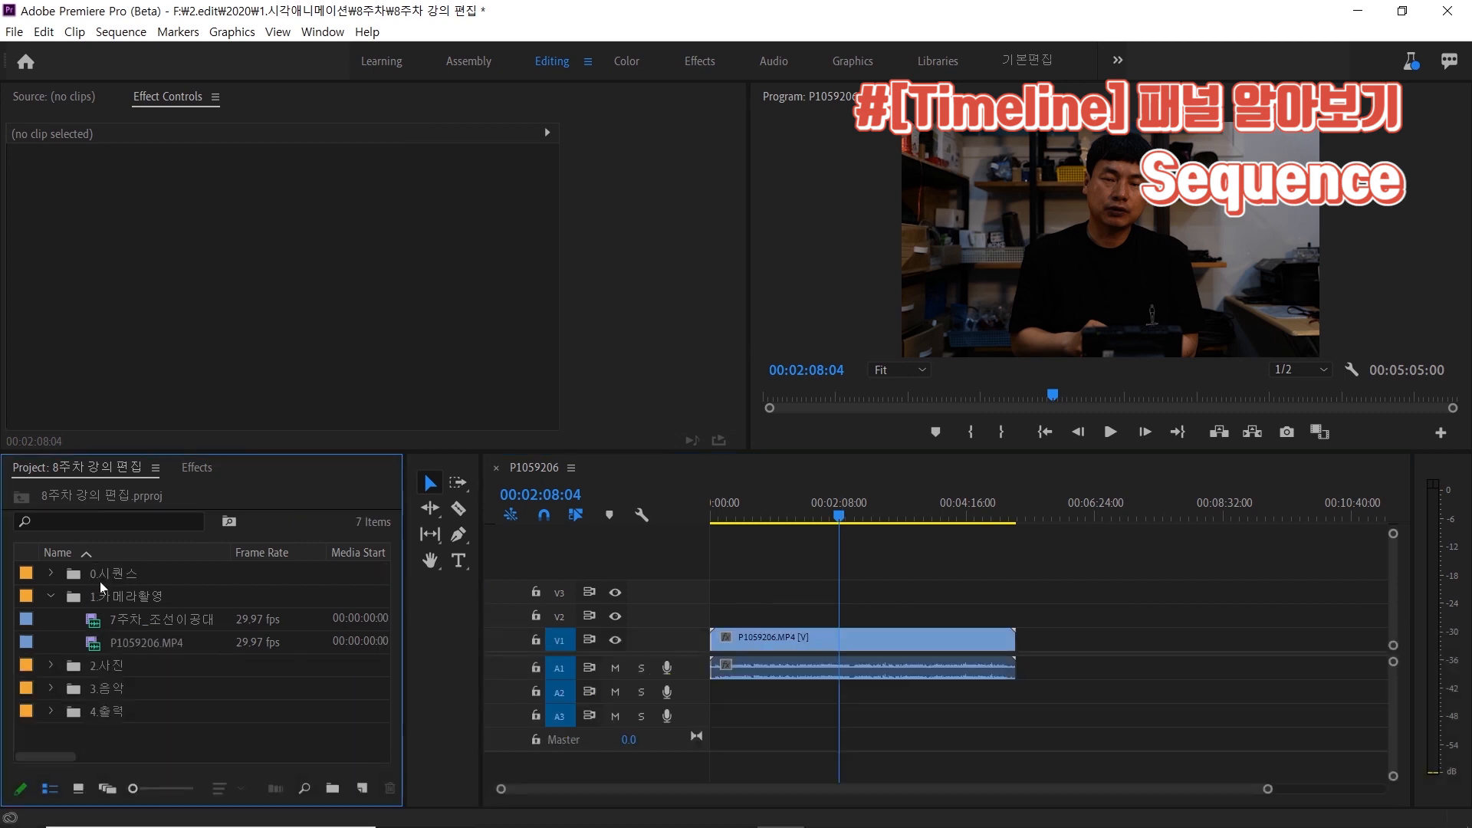
click(53, 596)
double_click(75, 573)
Step: Rename the P1059206 sequence as 8주차1차가편
click(112, 573)
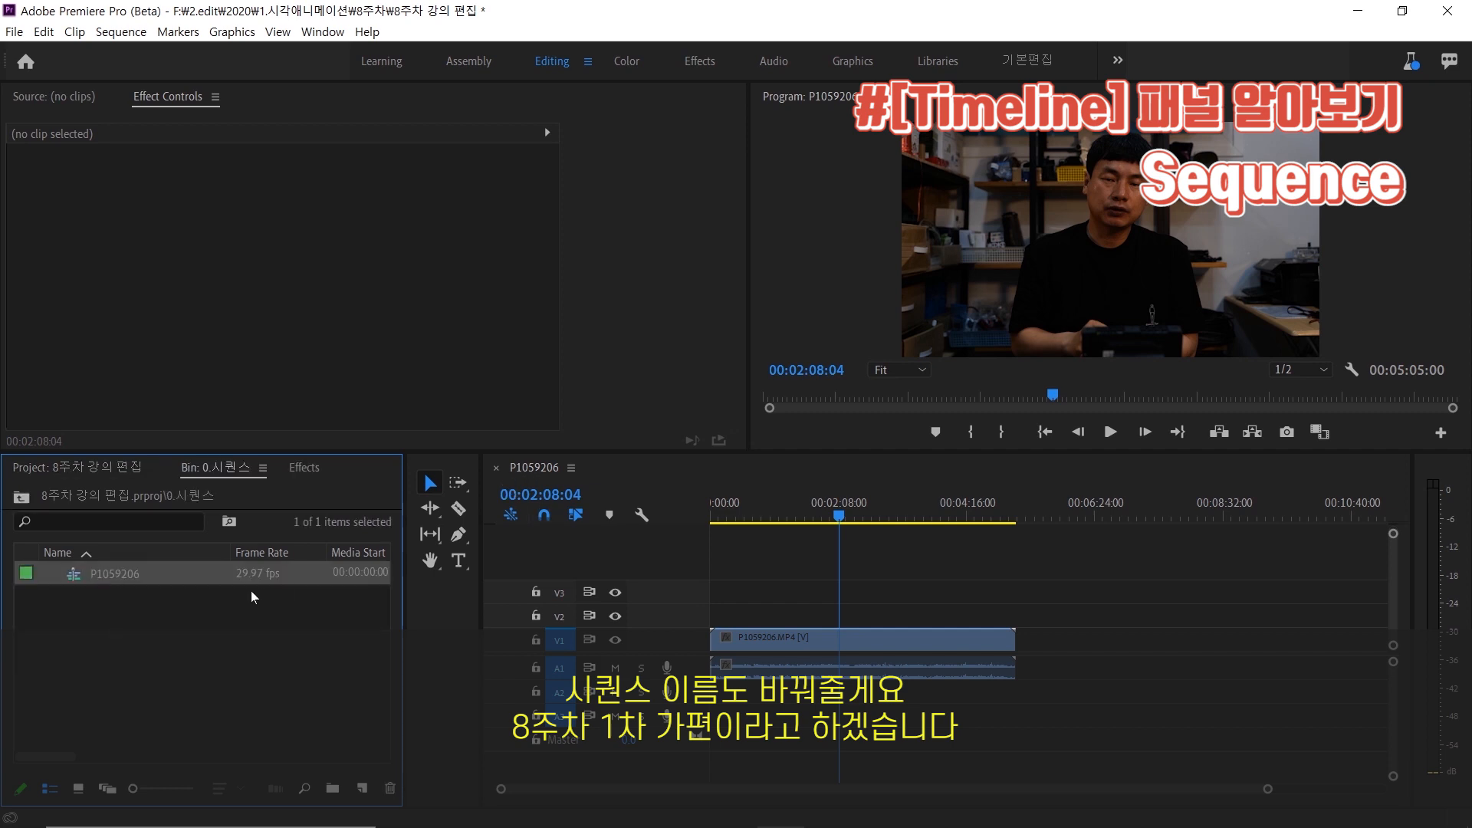
click(172, 574)
text(1)
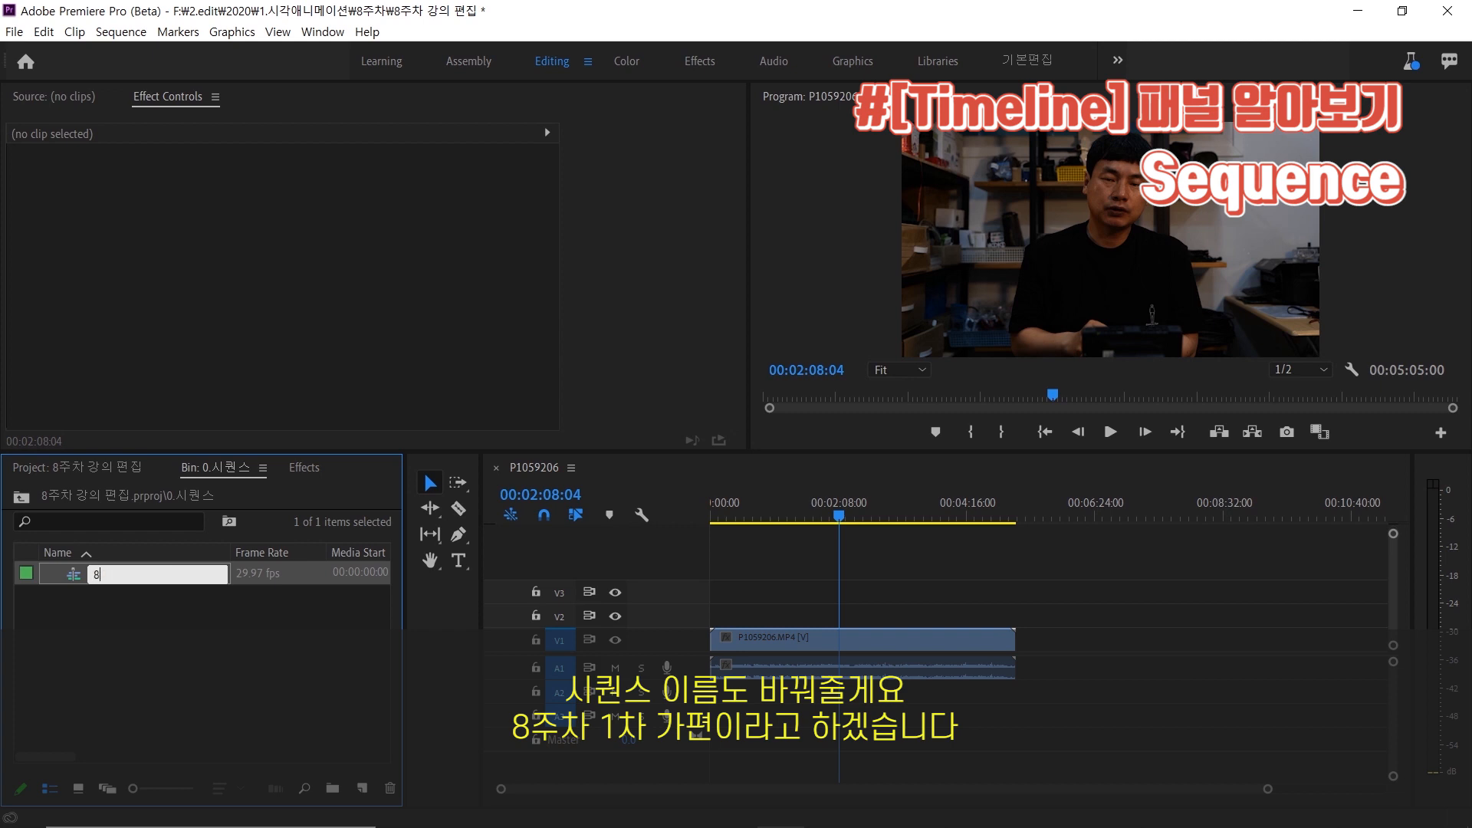
text(주차1차가편)
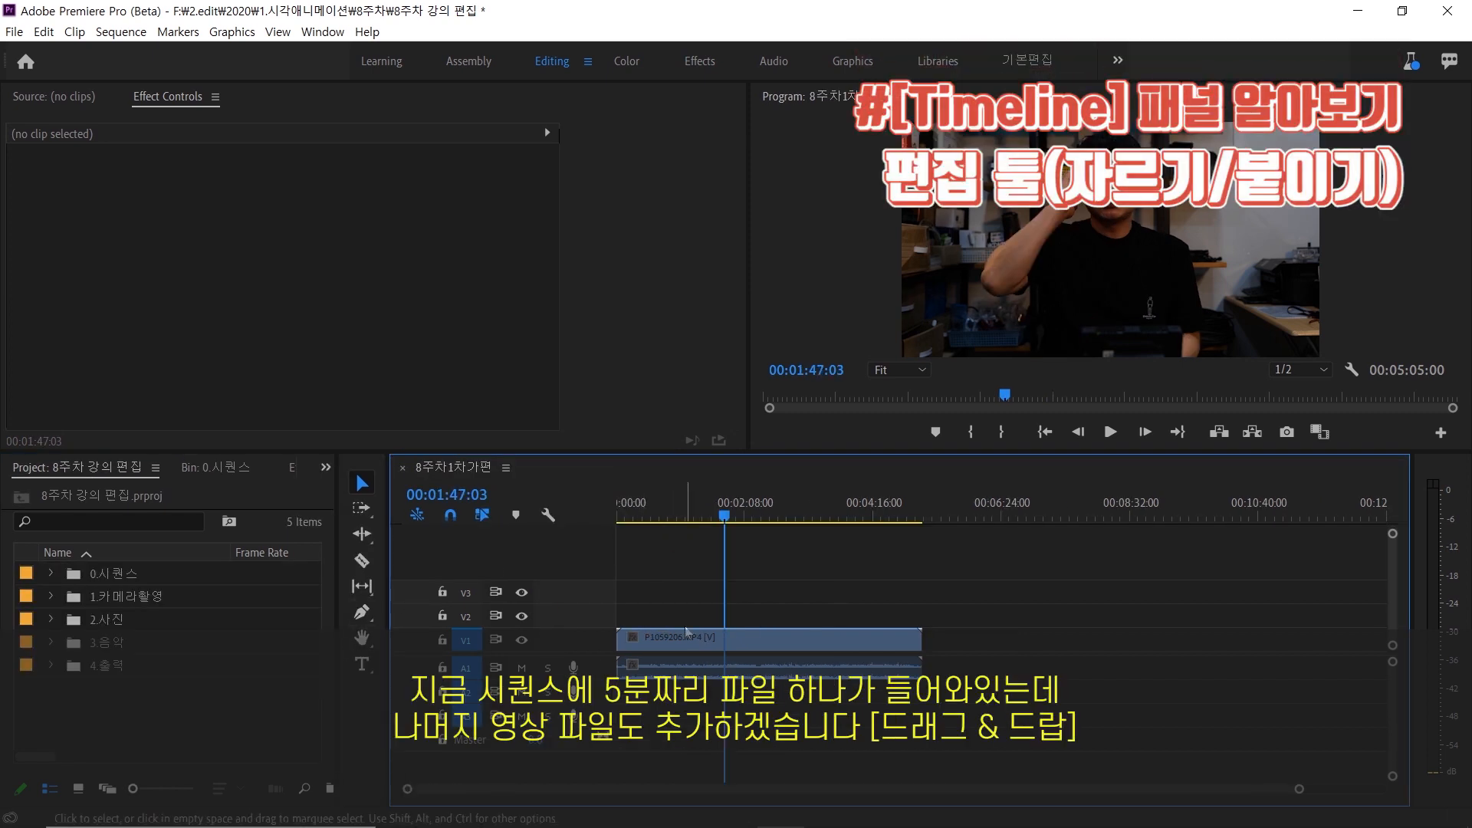
Step: Add the 7주차_조선이공대강의 video from the 1.카메라촬영 bin to track V1, directly after P1059206.MP4
click(687, 635)
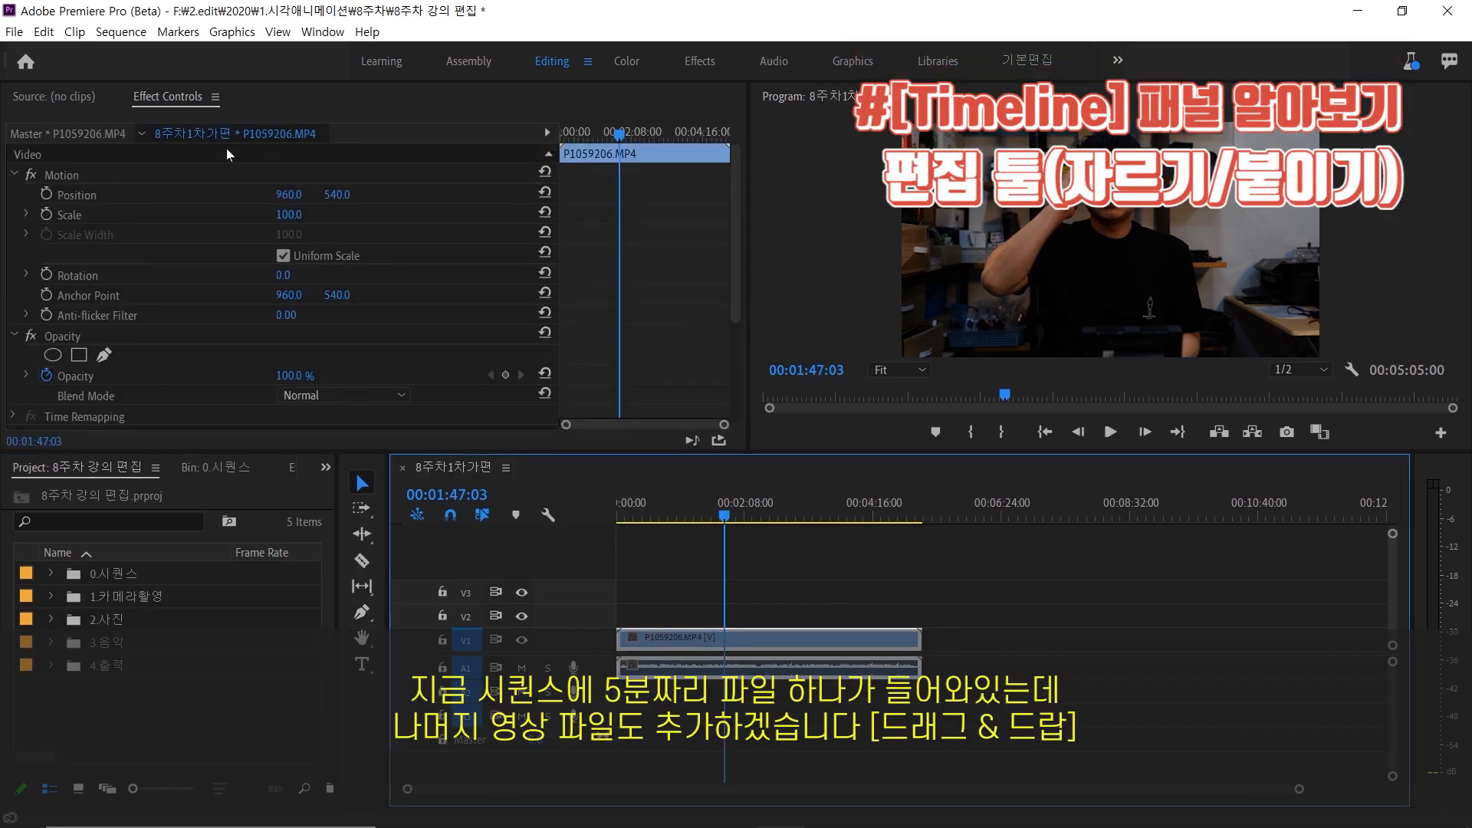
click(68, 93)
click(223, 714)
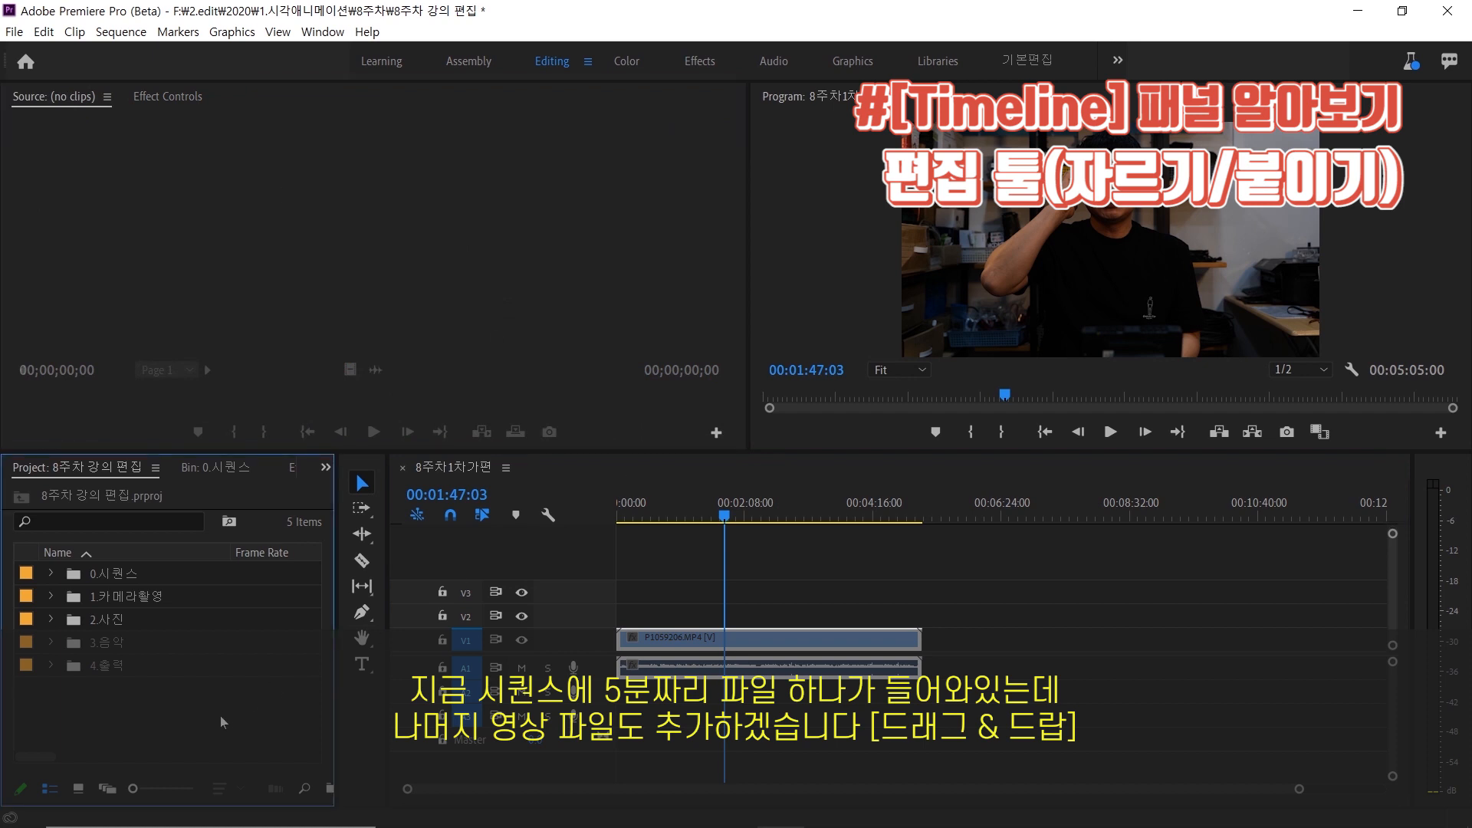
click(50, 595)
drag(131, 621, 945, 646)
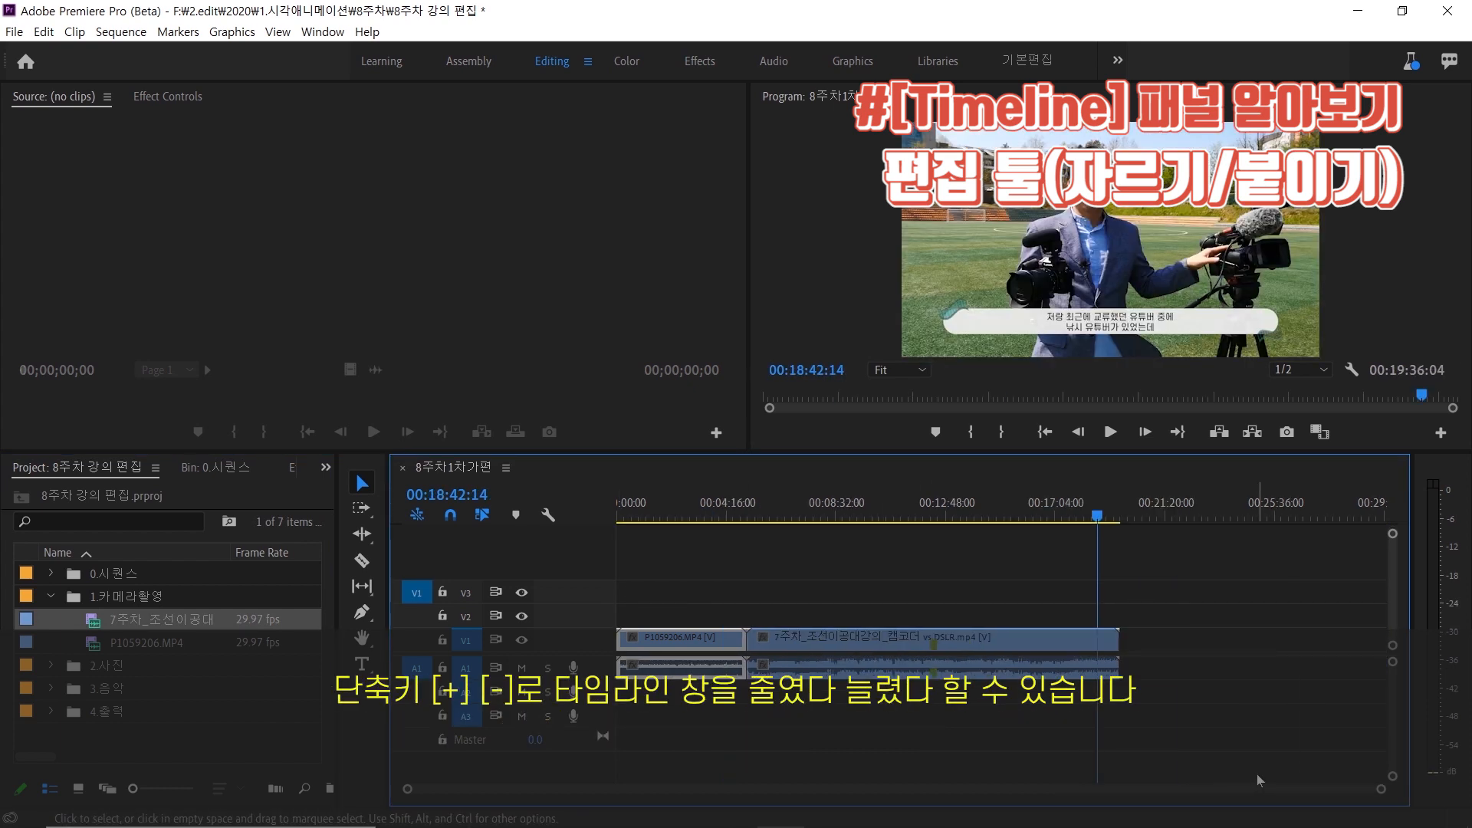
Step: Examine the timeline at different zoom levels, down to single frames at 00:16:48:13 and back out
key(equal)
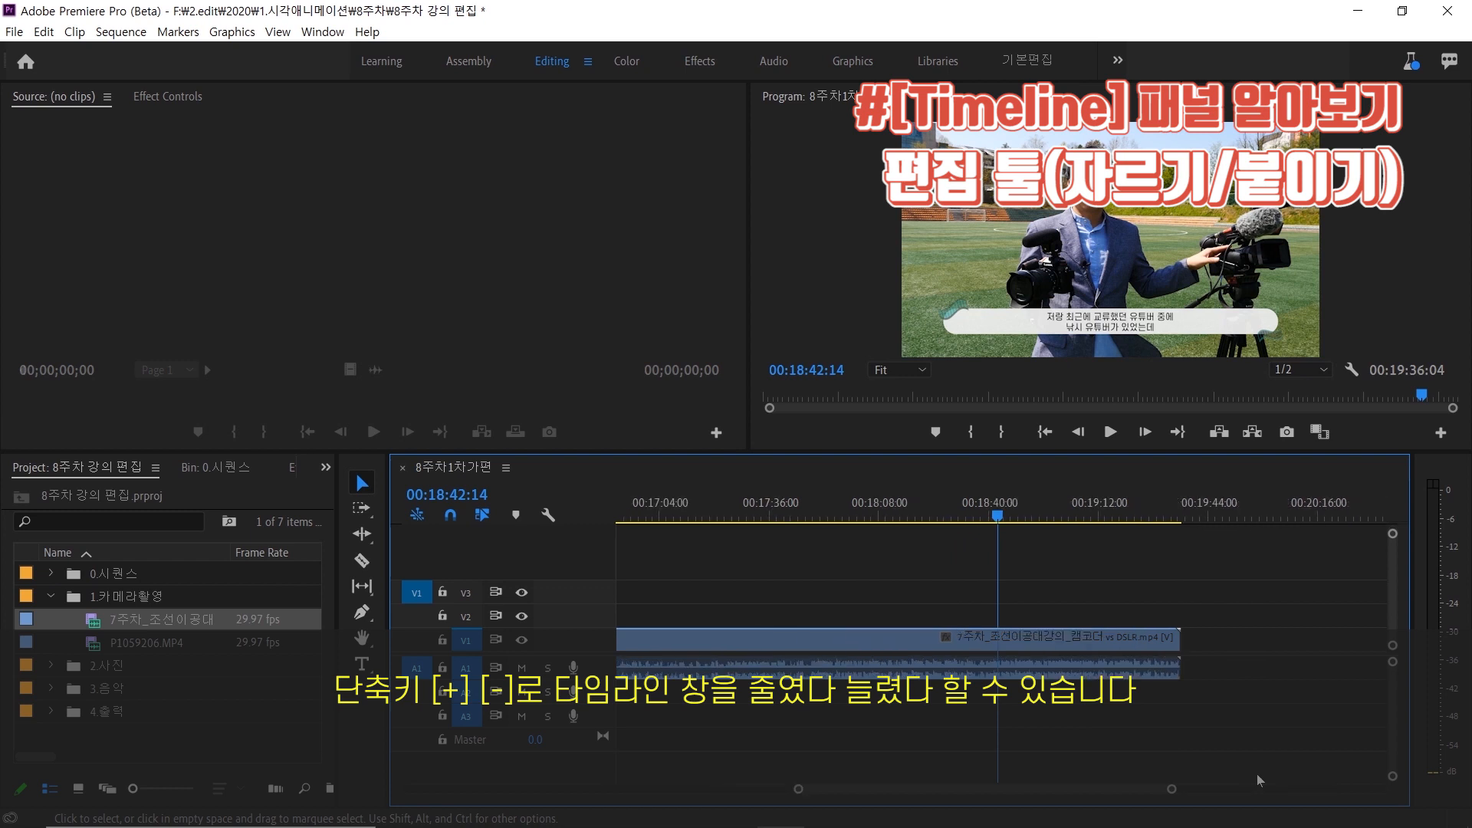
key(minus)
key(minus)
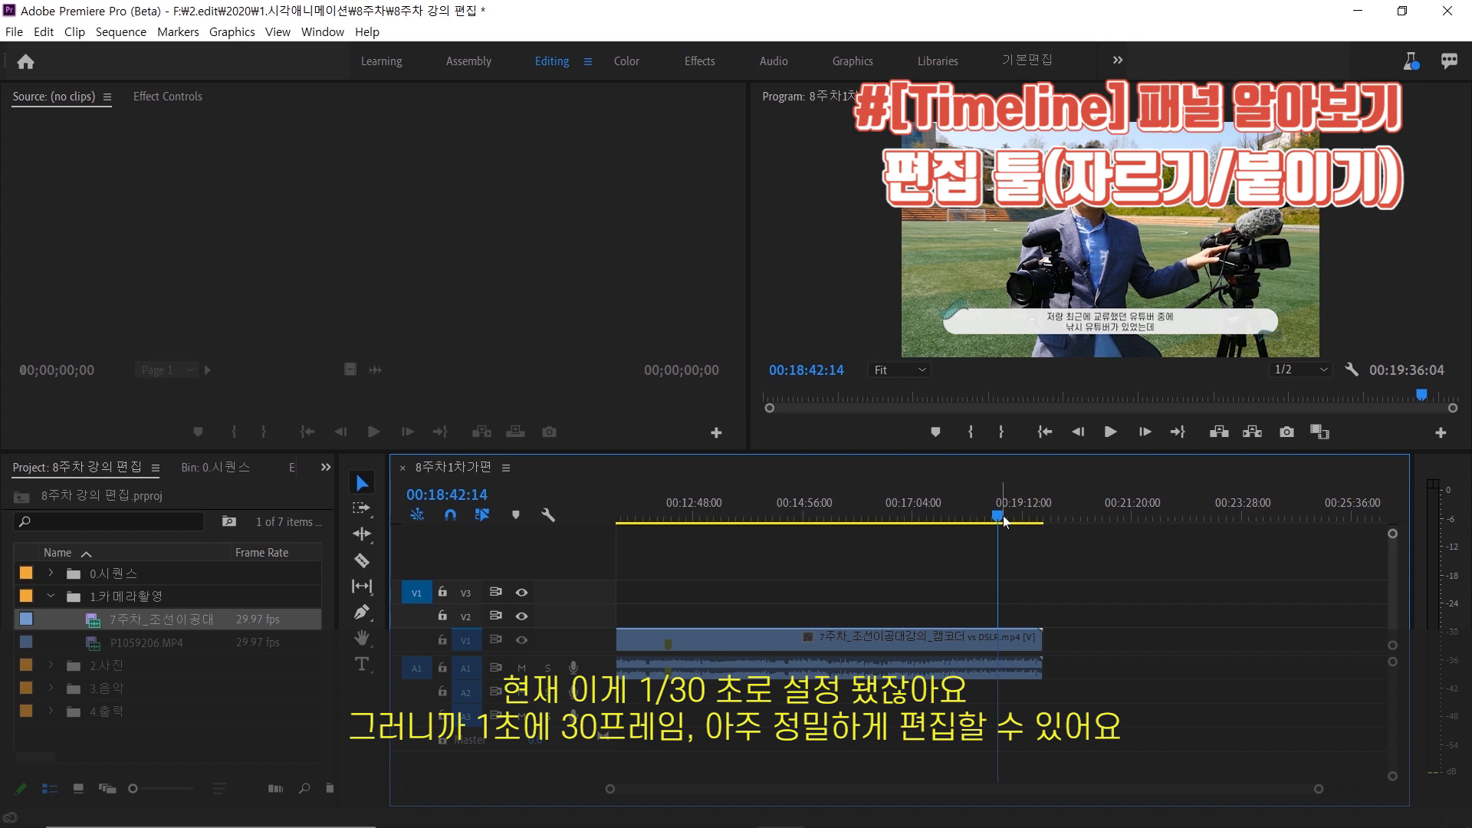
click(904, 524)
key(equal)
key(equal)
key(equal)
key(equal)
key(equal)
key(equal)
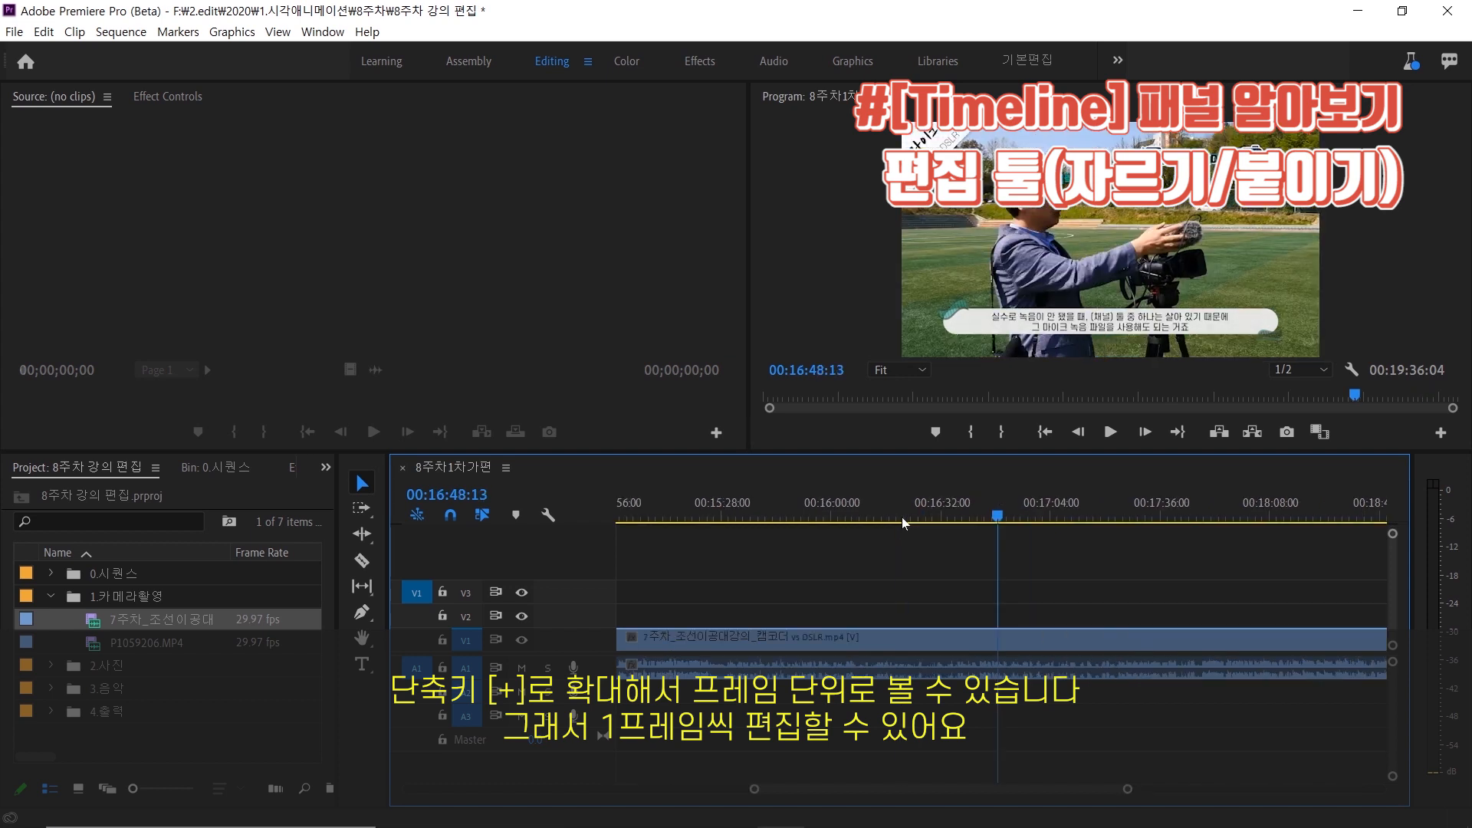
key(equal)
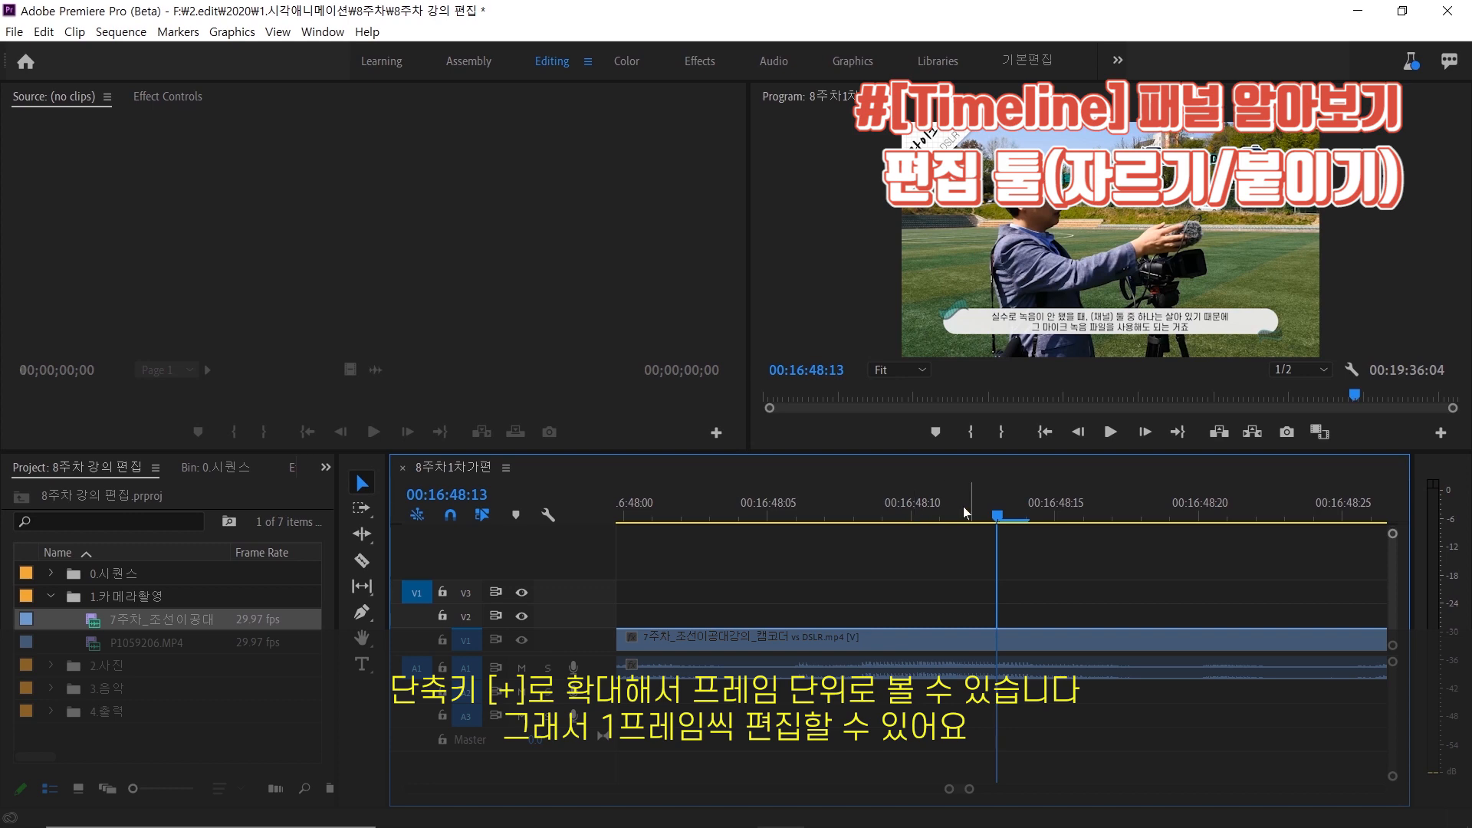
key(minus)
key(minus)
key(minus)
key(minus)
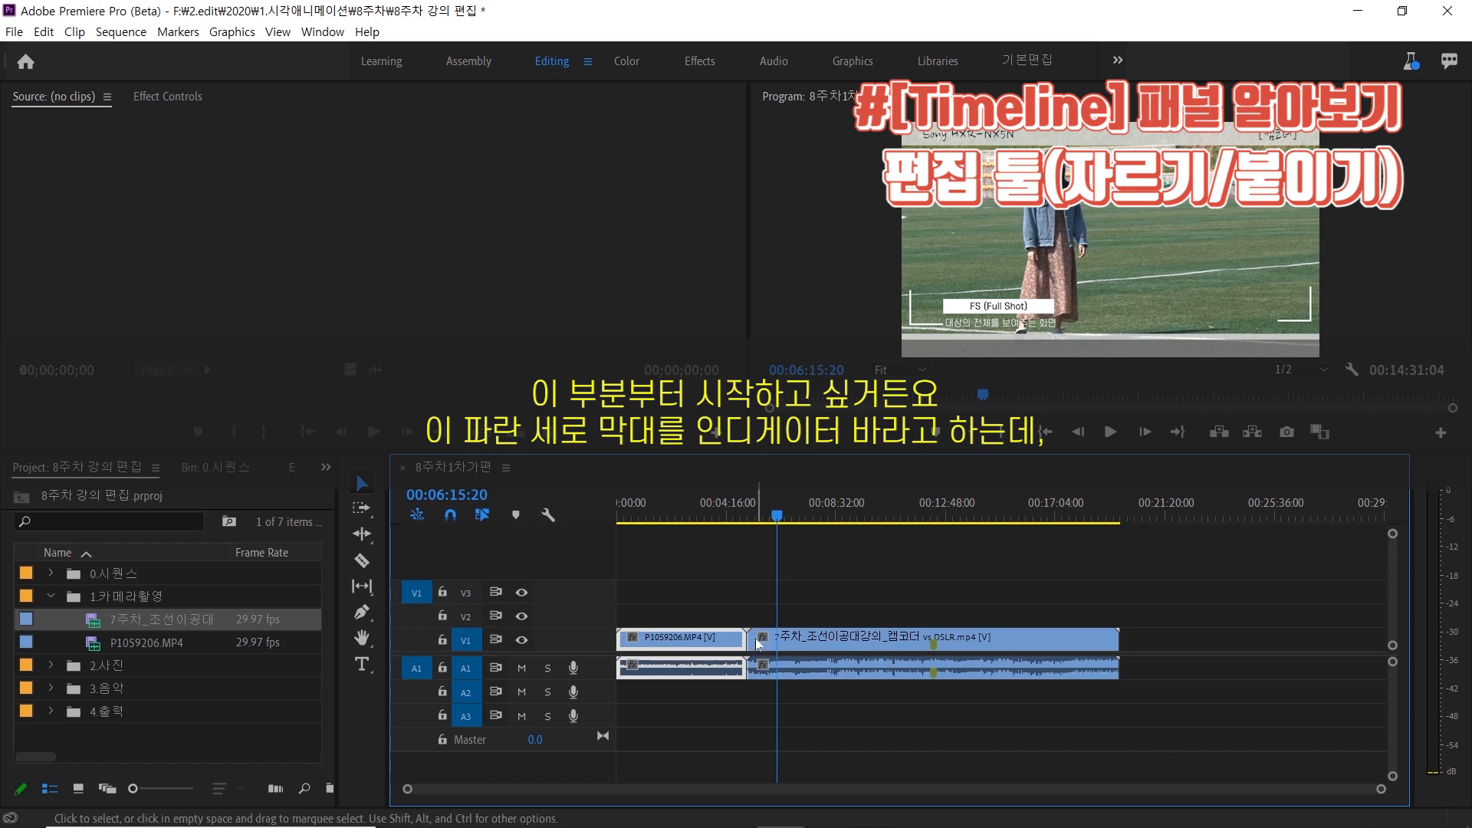
Step: Trim the start of the 7주차_조선이공대강의 clip to 00:06:15:20 and its end to the playhead at 00:06:42:15
click(793, 647)
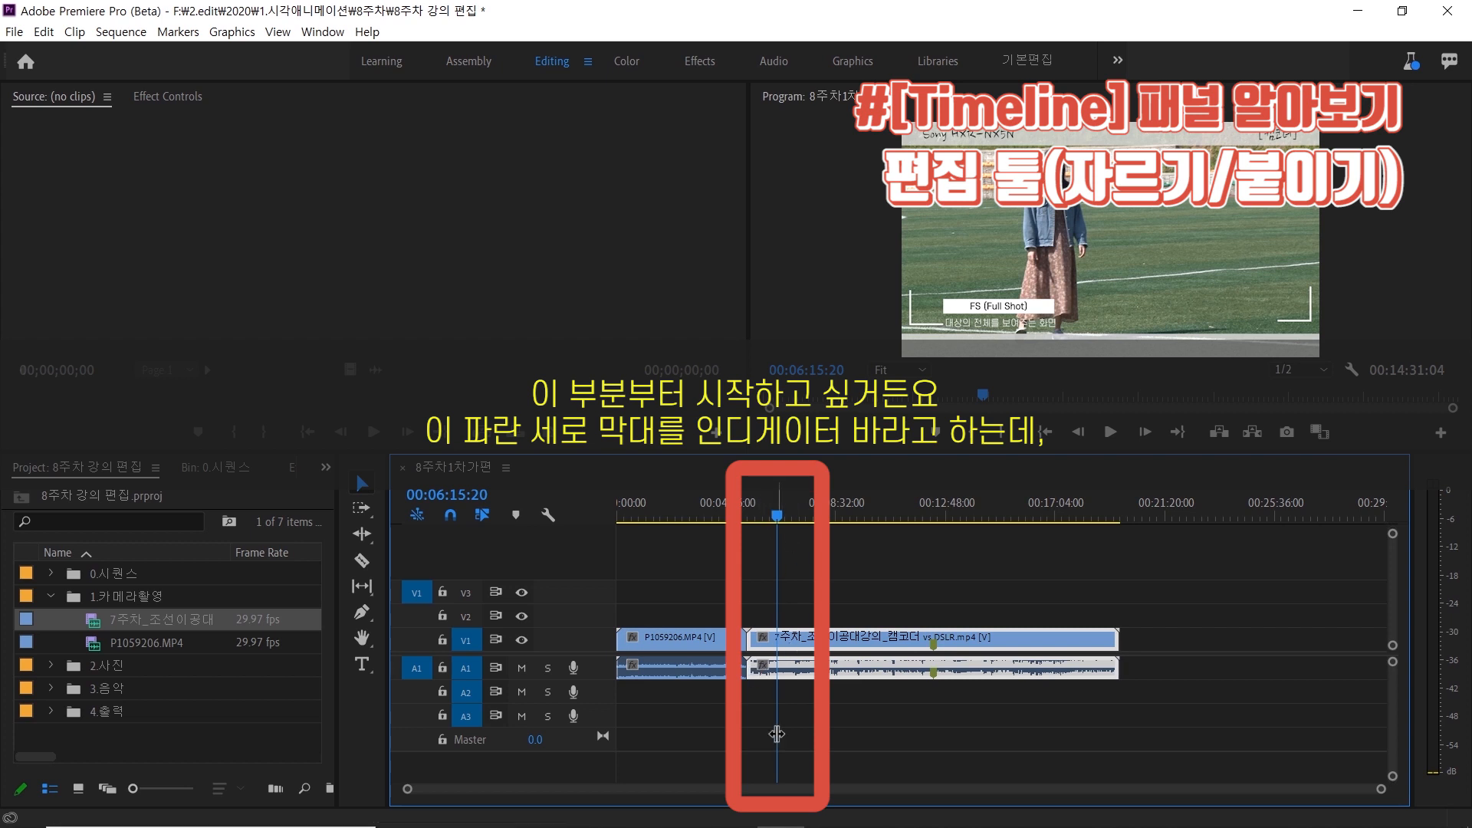
drag(756, 635, 778, 638)
drag(782, 516, 789, 516)
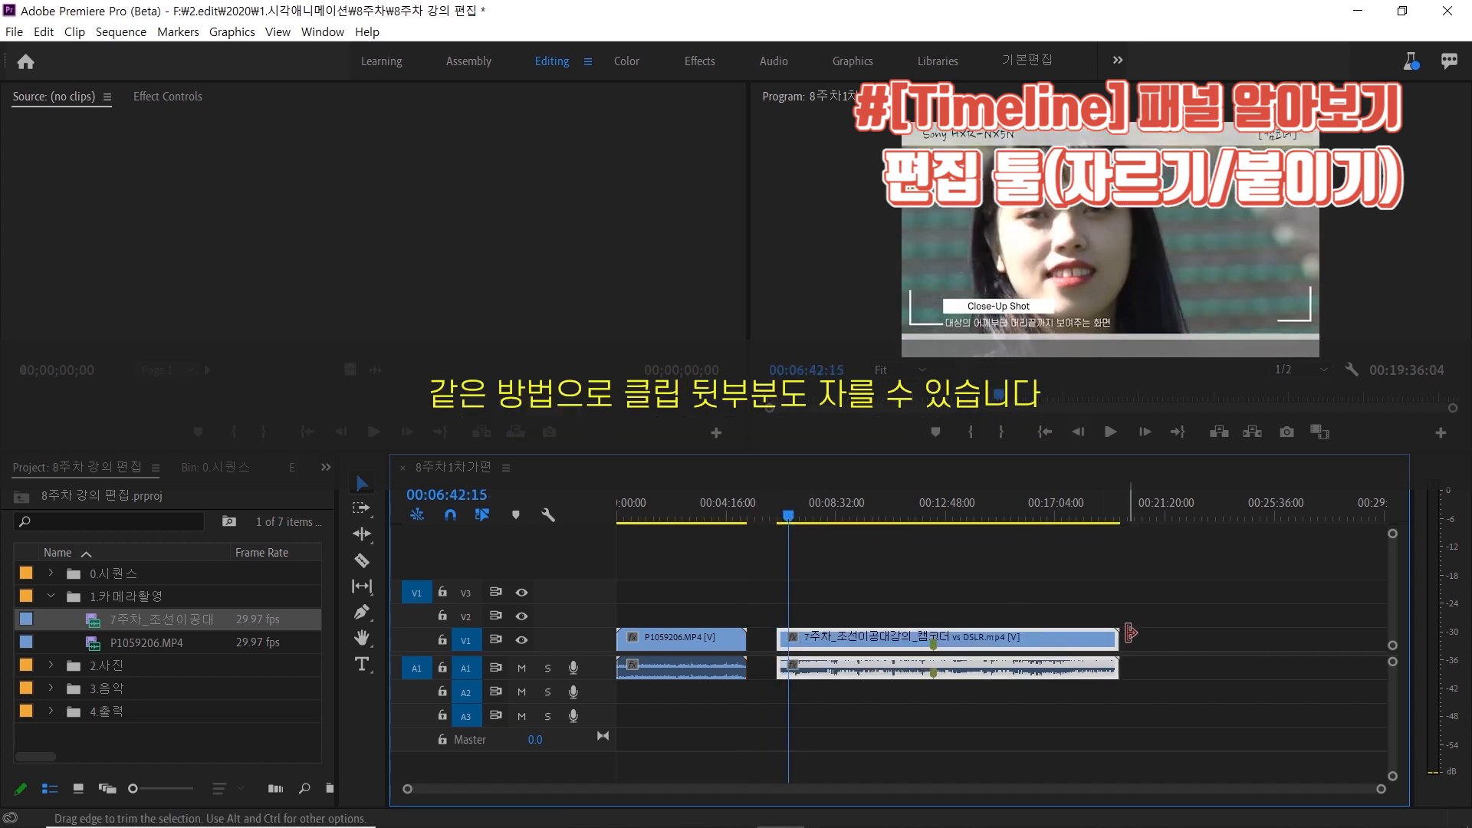
click(1116, 638)
drag(1094, 635, 784, 637)
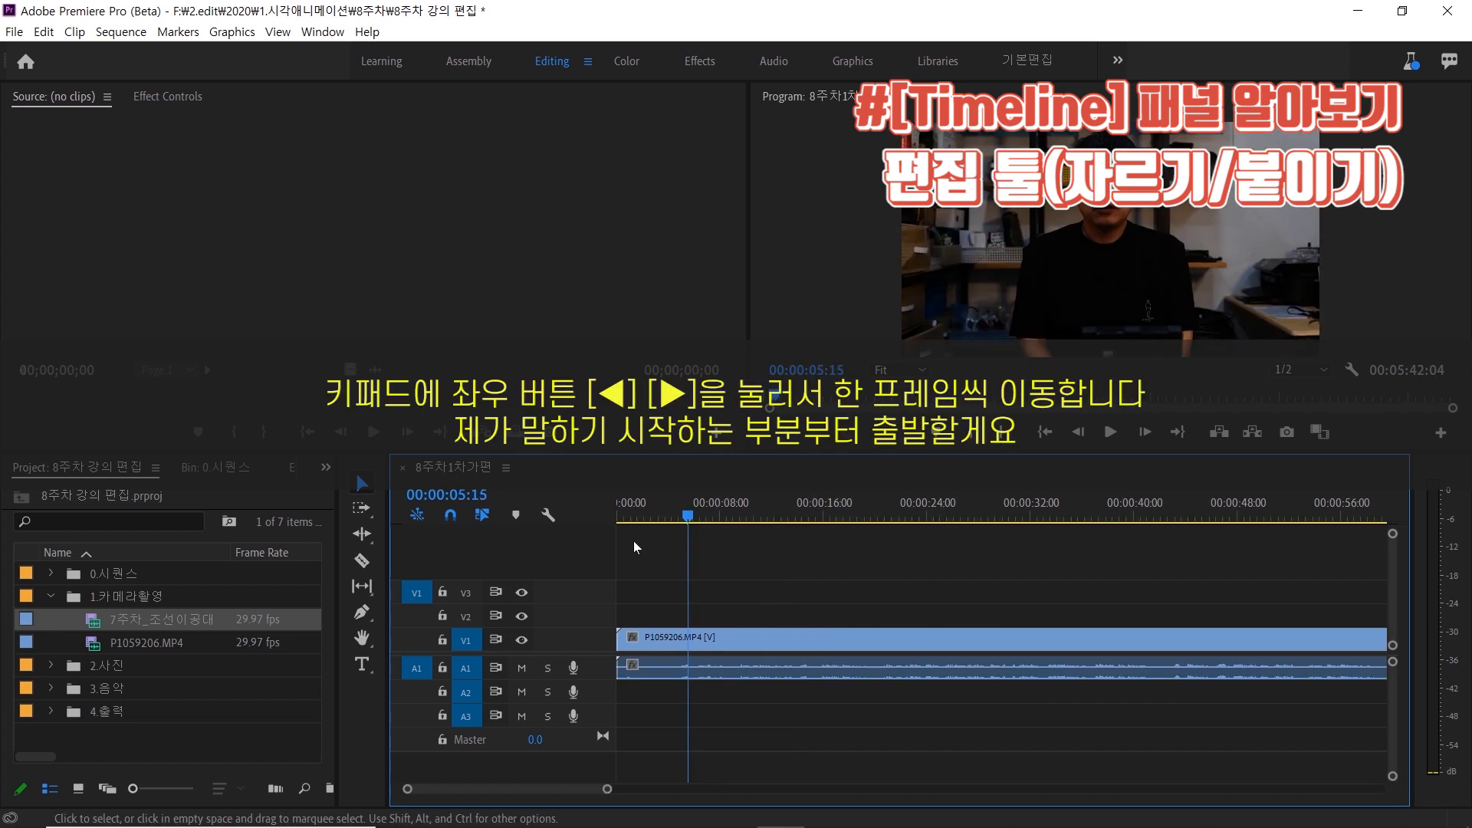
Step: Find the frame where the speech begins and trim the start of P1059206.MP4 to 00:00:04:06
key(Right)
key(Right)
key(Right)
key(Right)
key(Right)
key(Right)
key(Right)
key(Right)
key(Right)
key(Right)
key(Right)
key(Right)
key(Right)
key(Right)
key(Right)
key(Right)
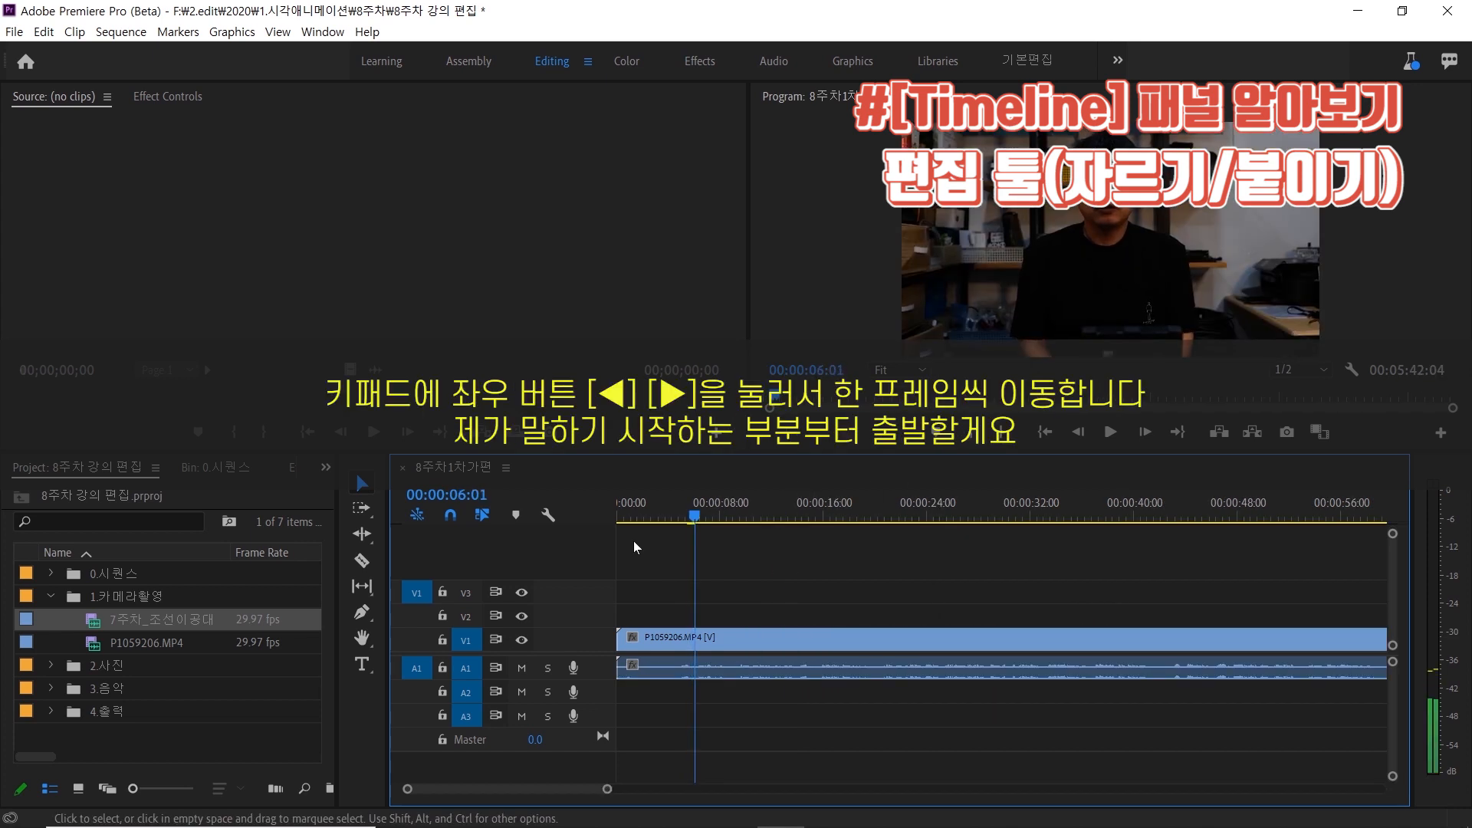
key(Left)
key(Left)
key(Left)
key(Left)
key(Left)
key(Left)
key(Left)
key(Left)
key(Left)
key(Left)
key(Left)
key(Left)
key(Left)
key(Left)
key(Left)
key(Left)
key(Left)
key(Left)
key(Left)
key(Left)
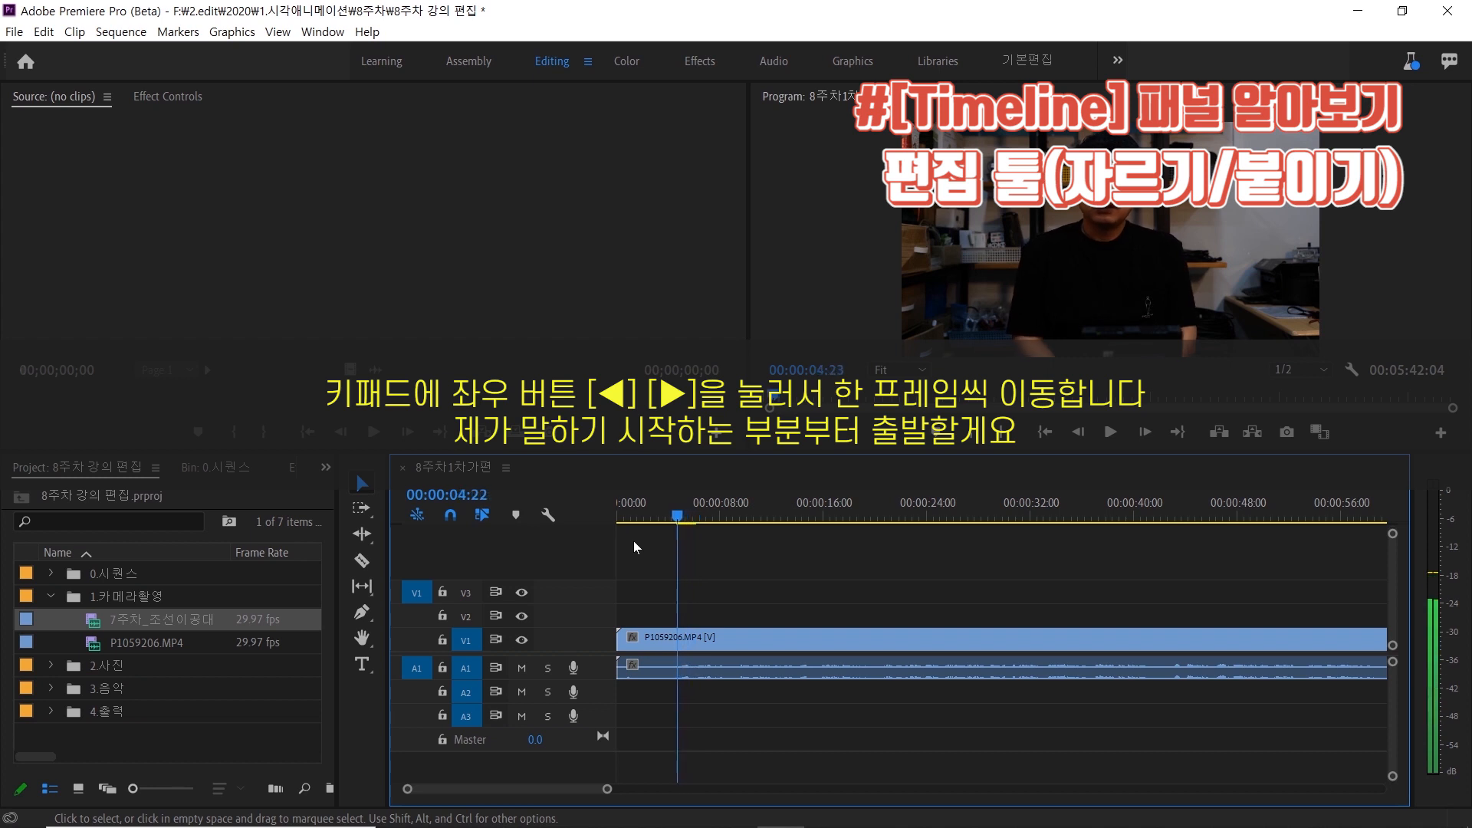
key(Left)
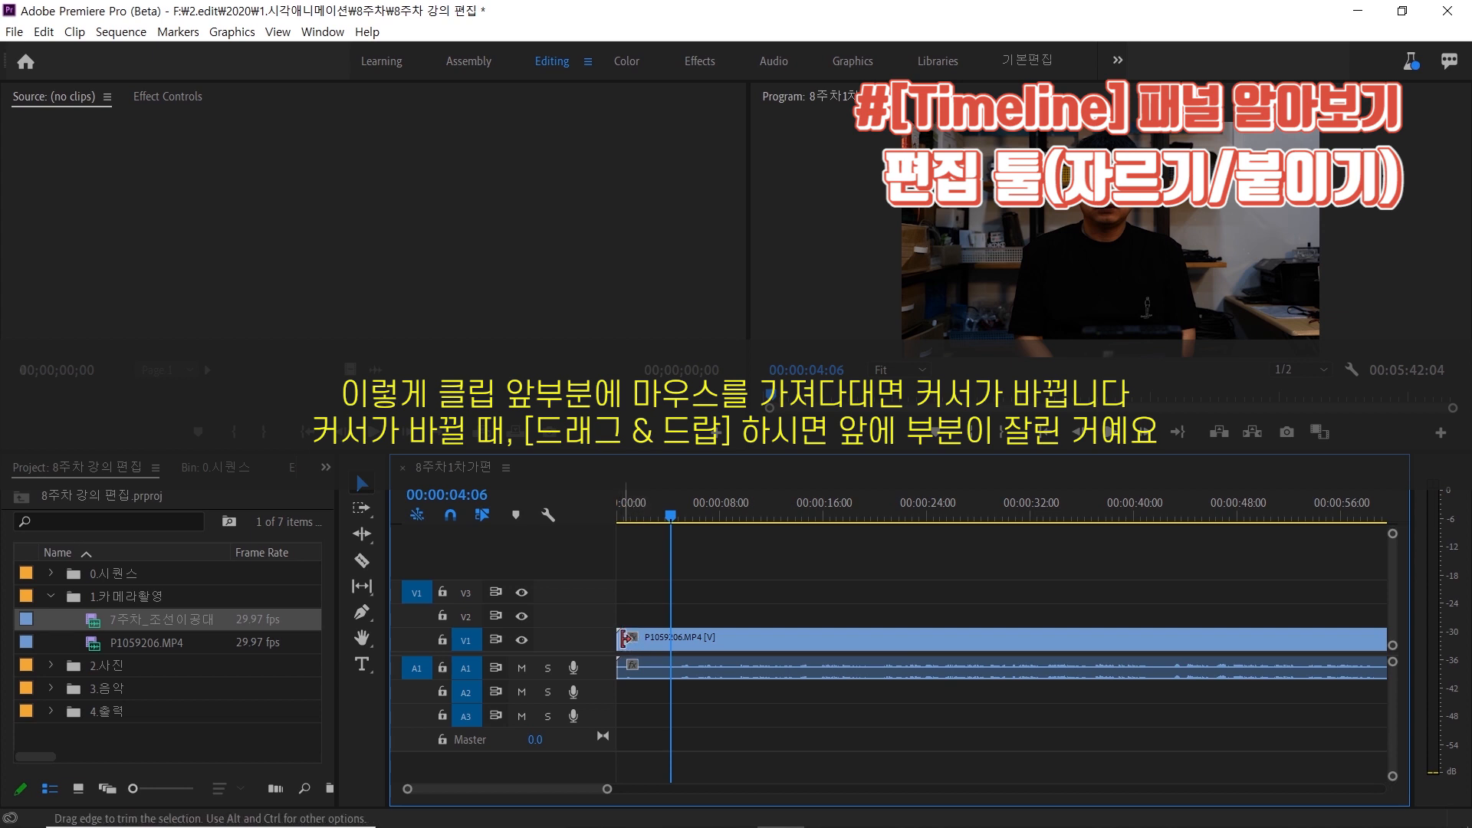
drag(623, 637, 671, 638)
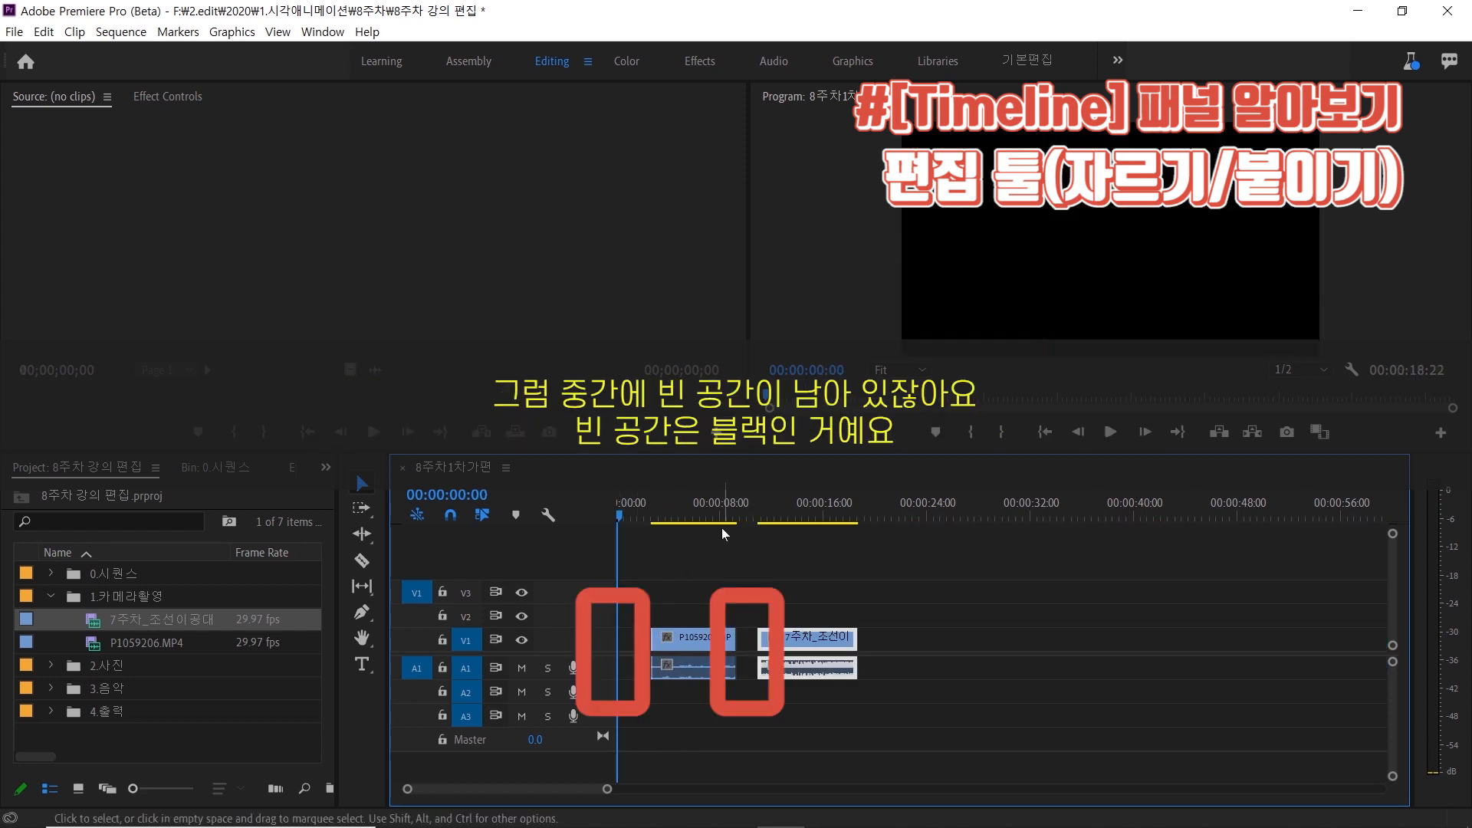
Step: Play the sequence through its empty gaps, then move the 7주차_조선이공대강의 clip directly against the end of P1059206.MP4
key(space)
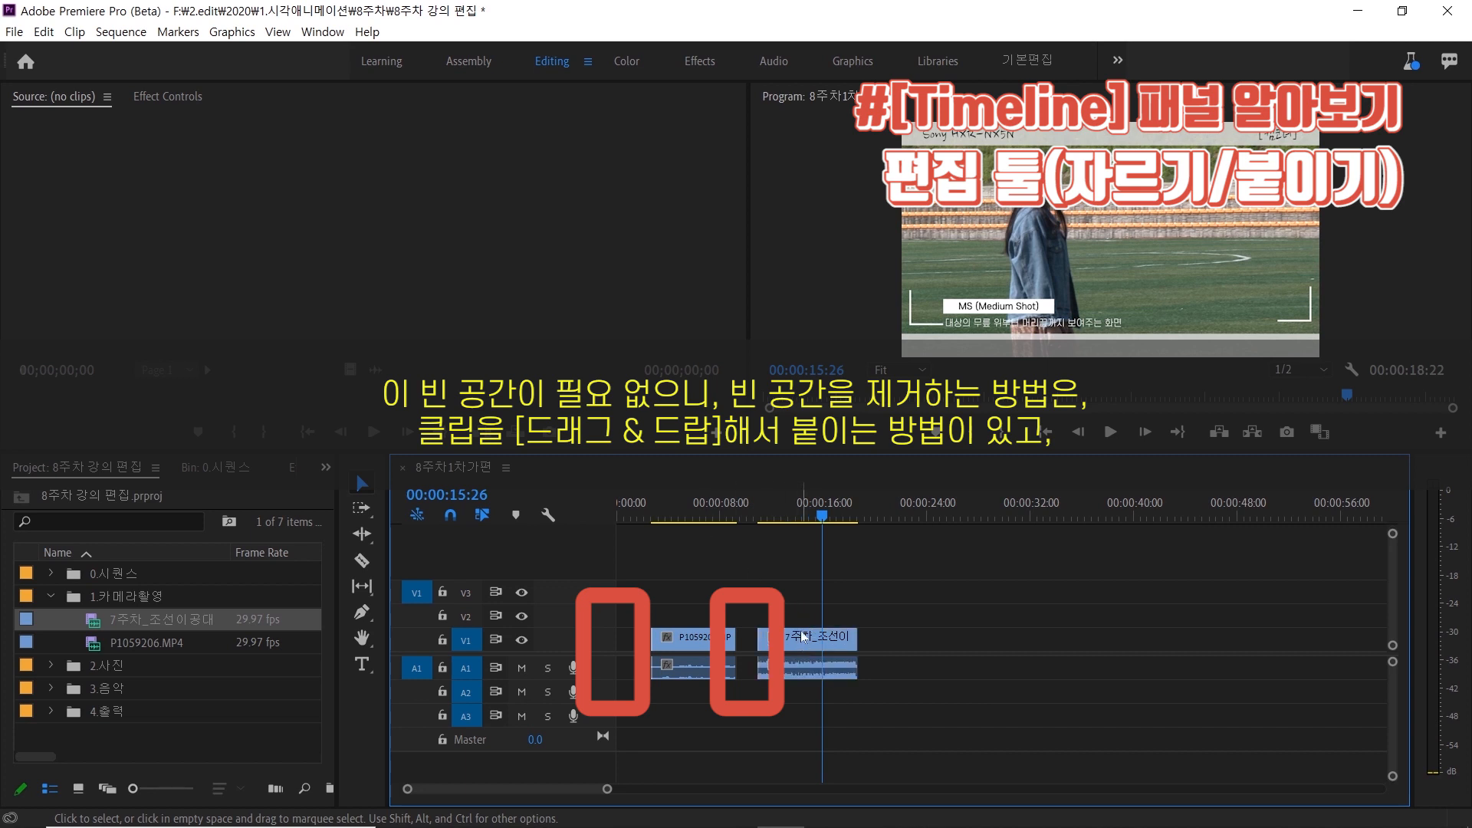
drag(795, 636, 769, 636)
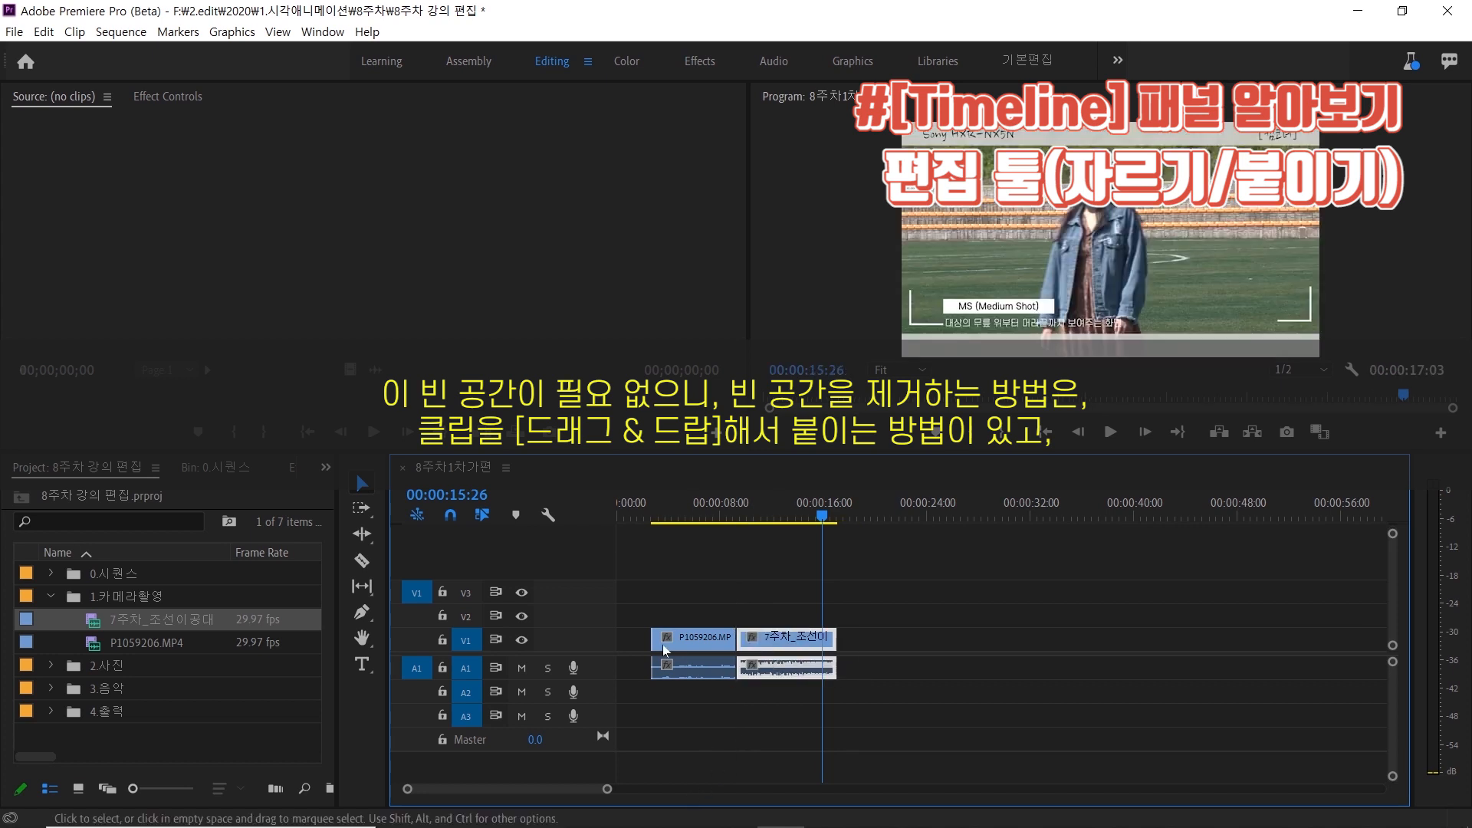
Step: Remove the empty gap before P1059206.MP4 so both joined clips shift to the start of the sequence
click(633, 512)
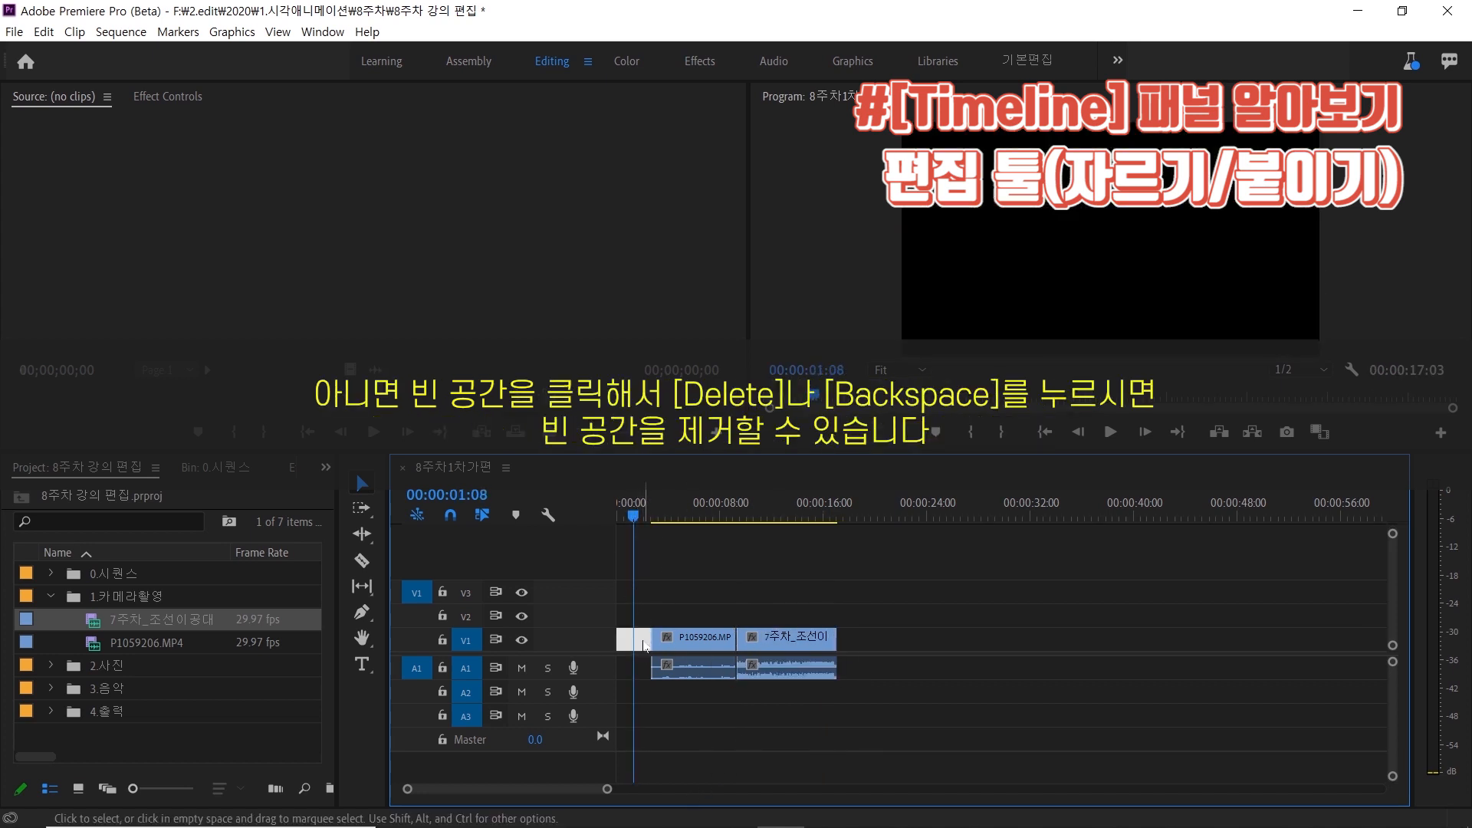
key(equal)
key(equal)
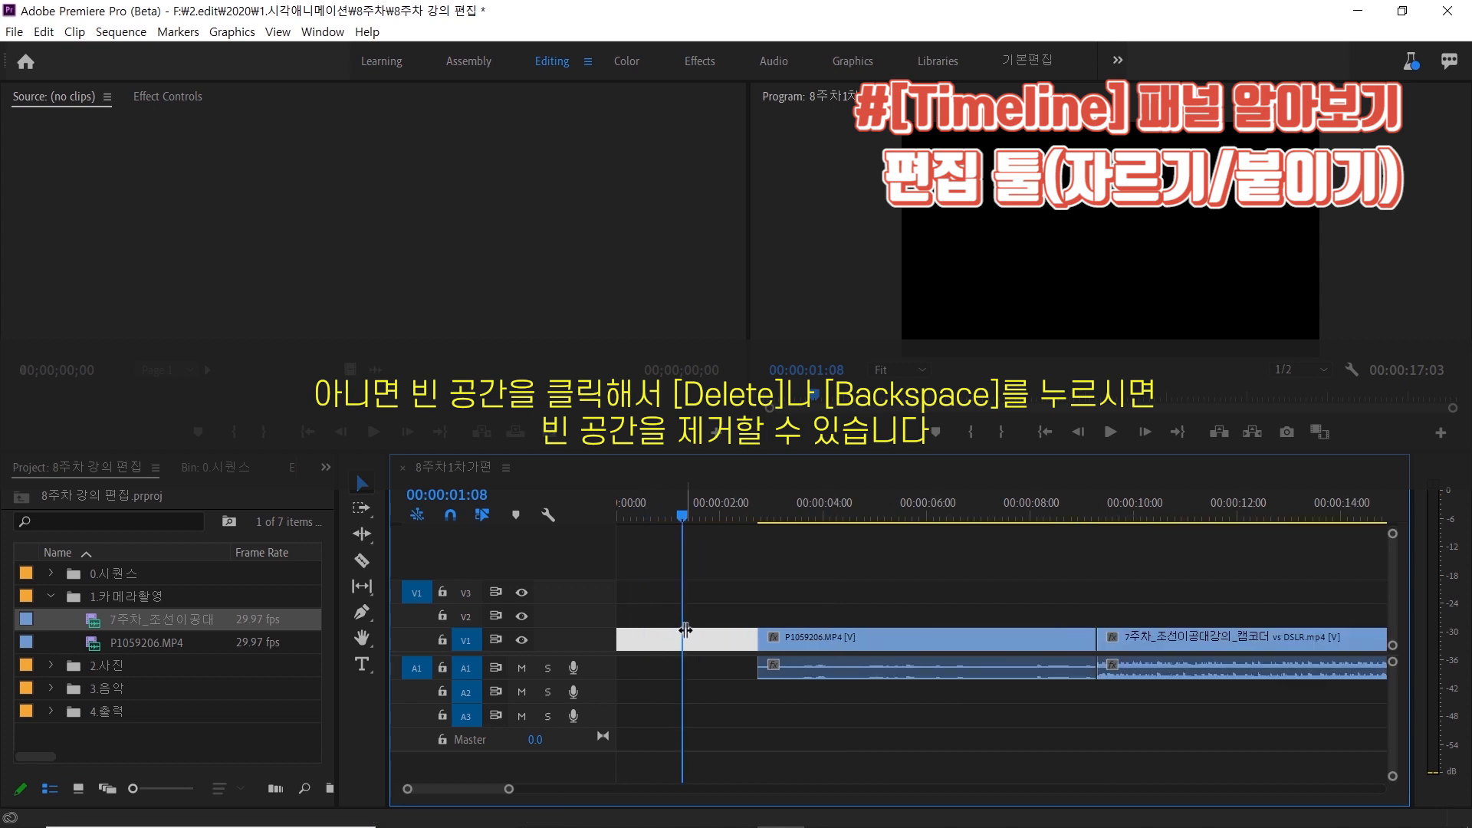
key(Delete)
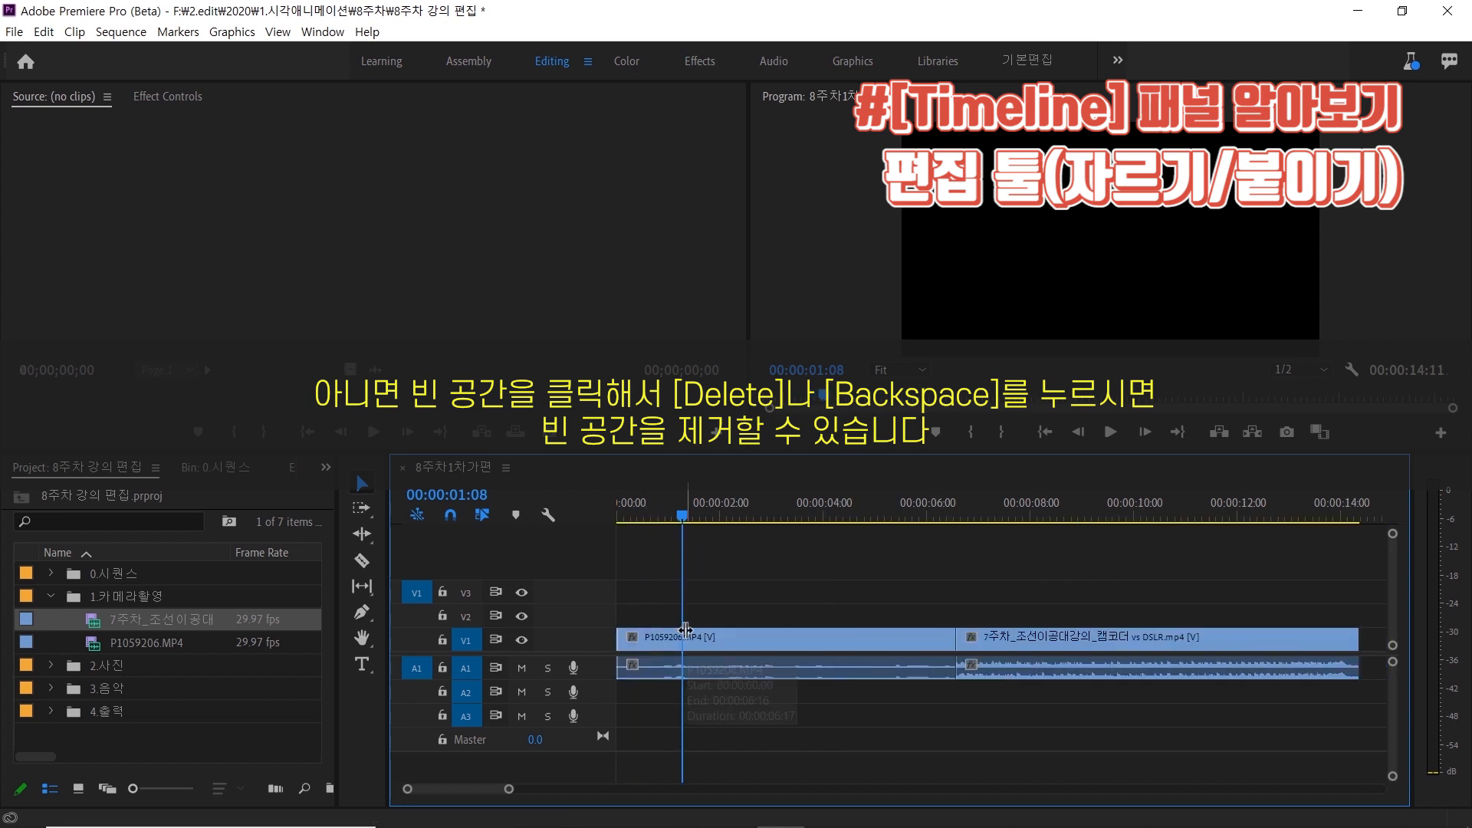
Step: Play the sequence from its beginning across the cut between P1059206.MP4 and the 7주차_조선이공대강의 clip
click(784, 518)
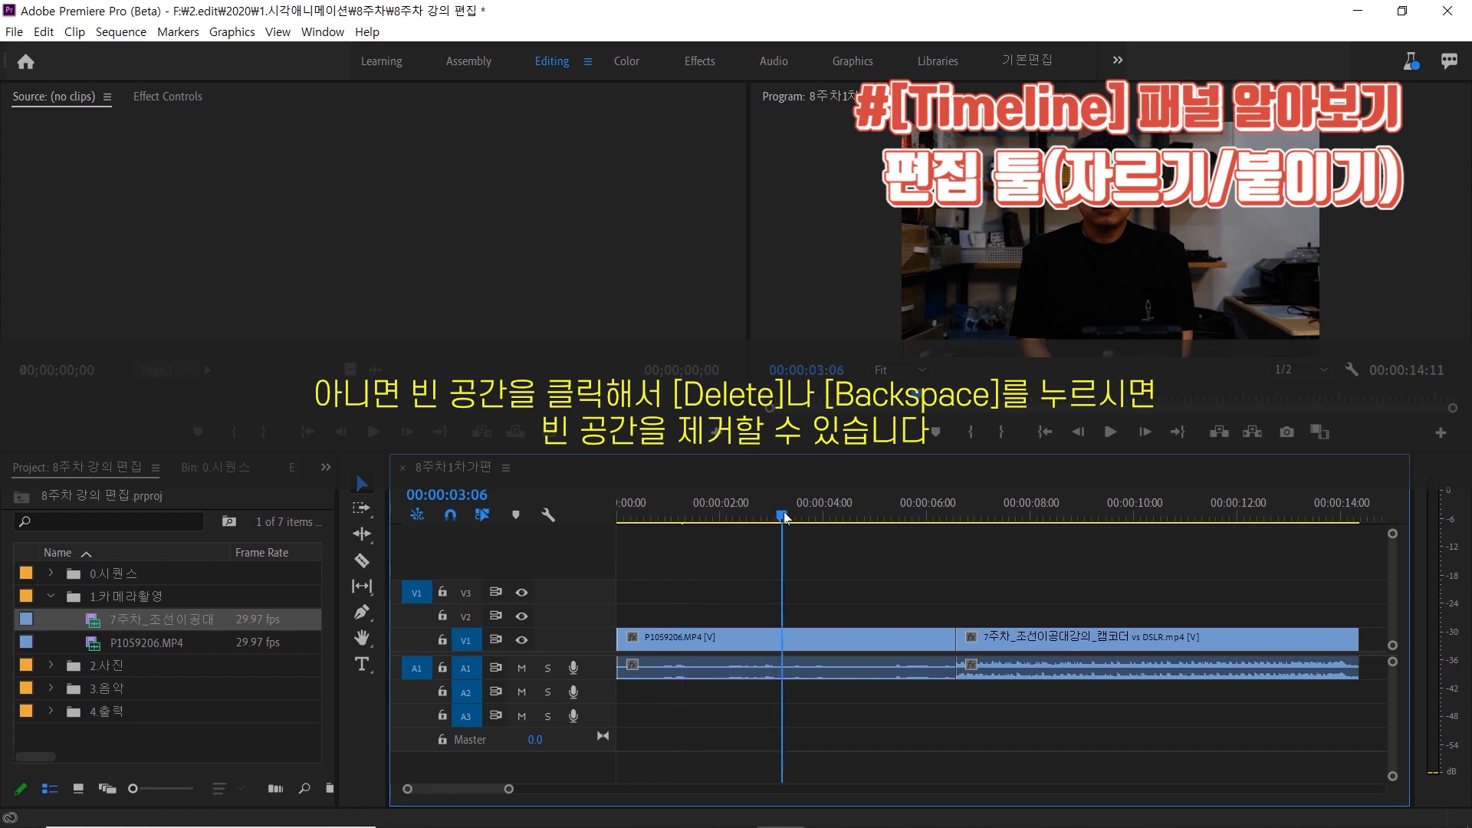
key(minus)
key(Home)
key(space)
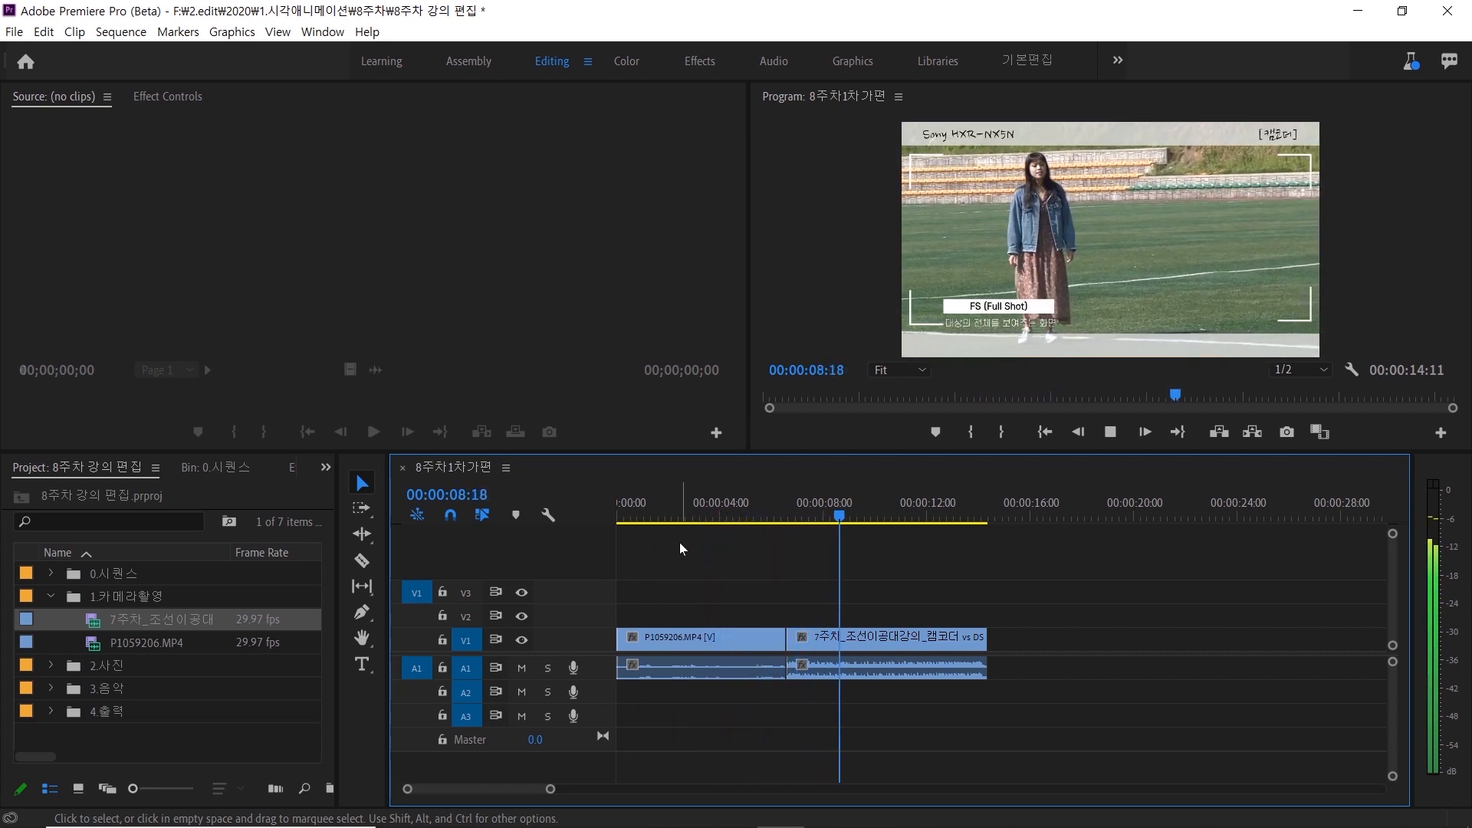
key(space)
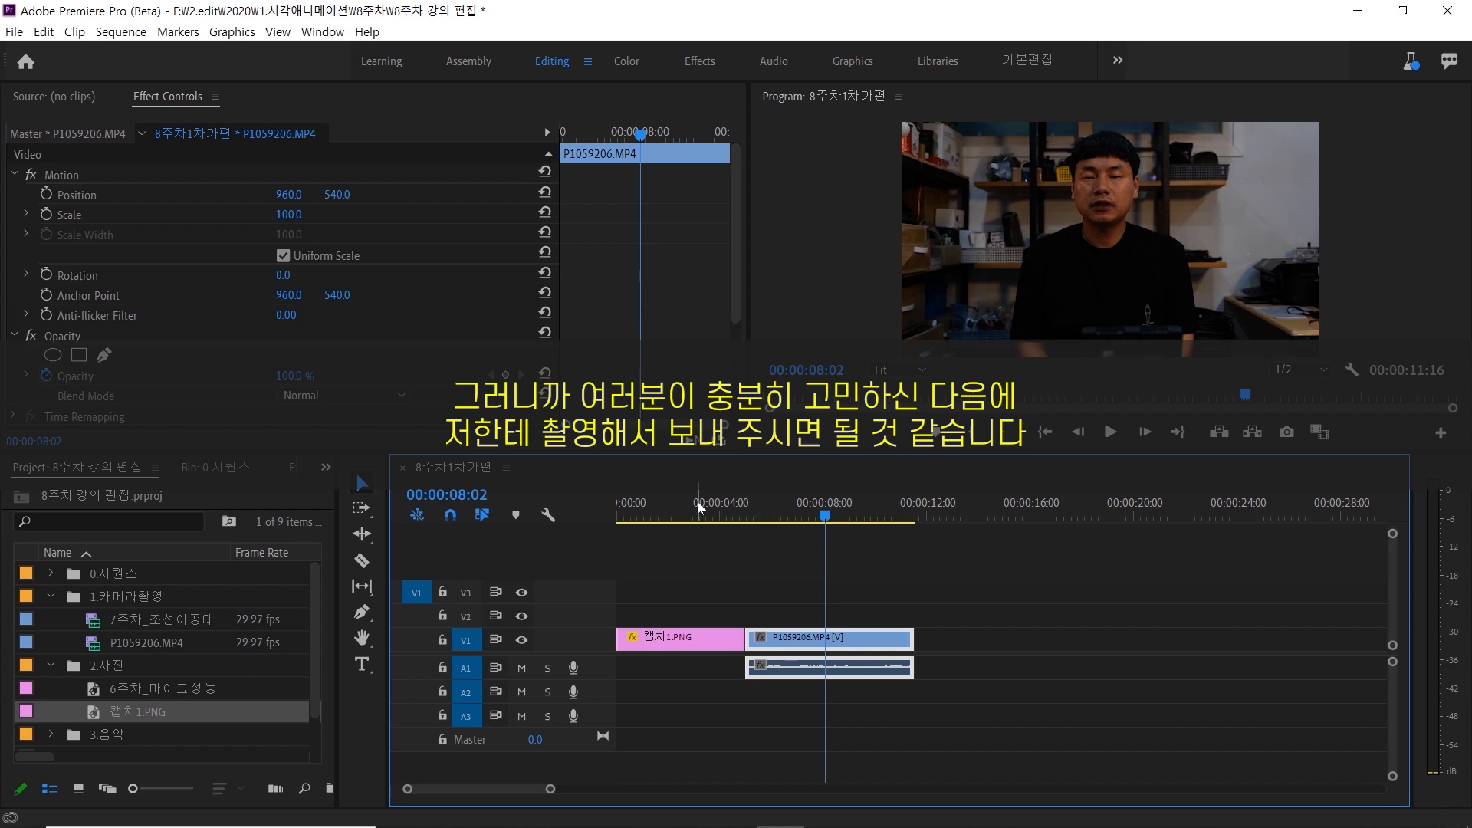
Step: View the P1059206.MP4 frame at 00:00:06:15 and the 캡처1.PNG still at 00:00:03:18 in the sequence
drag(699, 506, 790, 534)
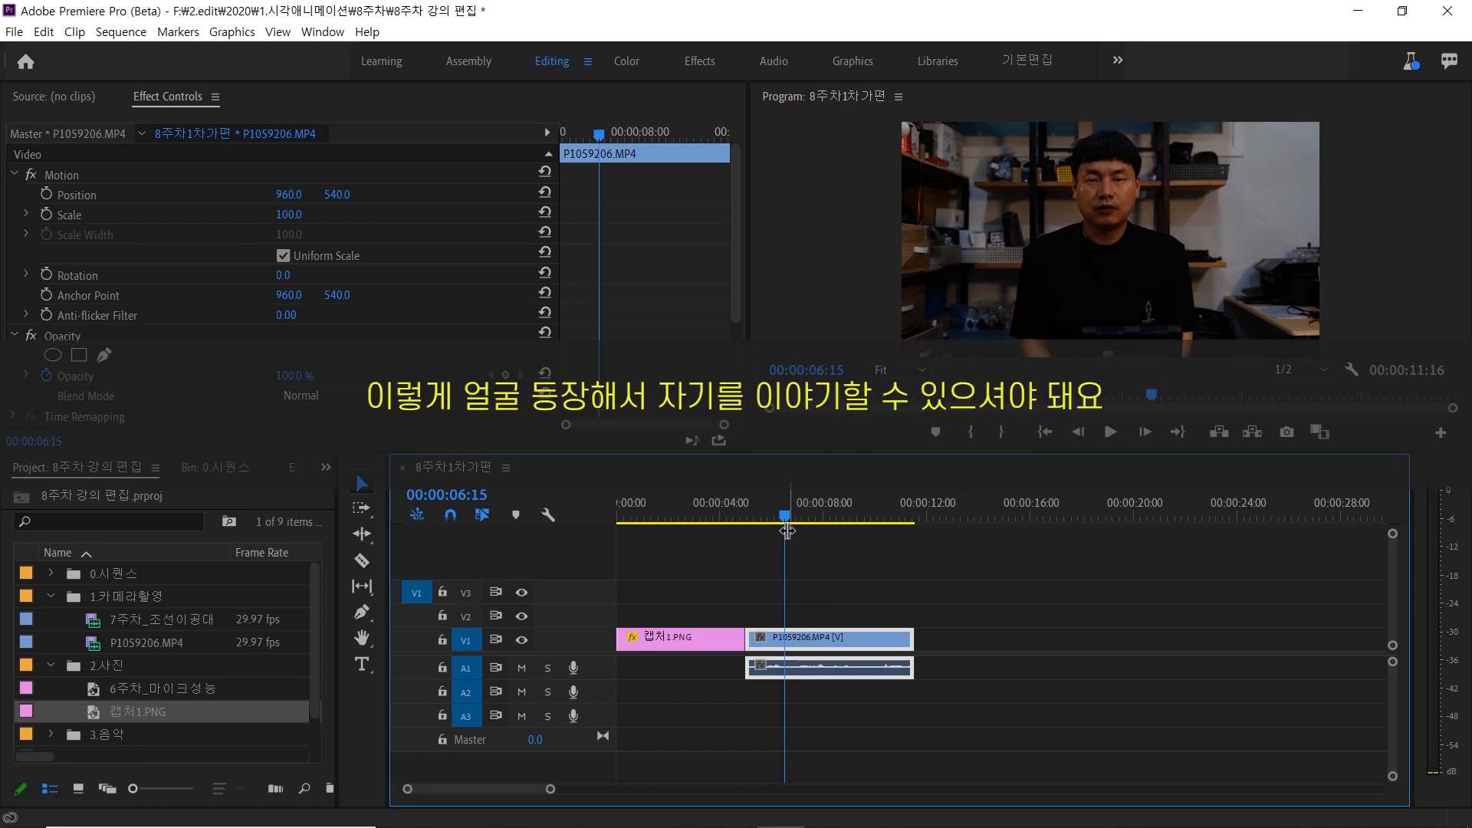
click(712, 511)
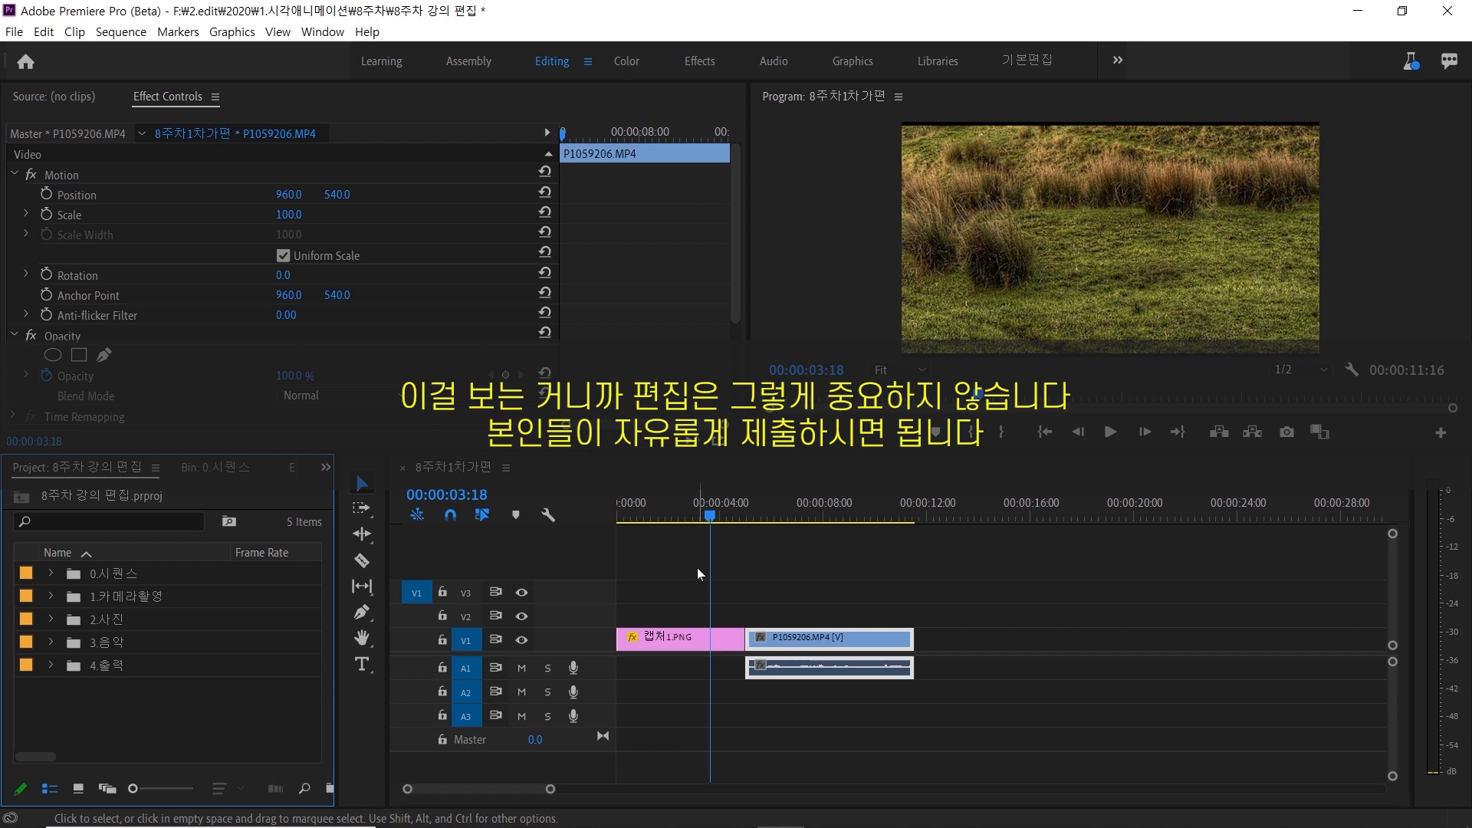
click(711, 504)
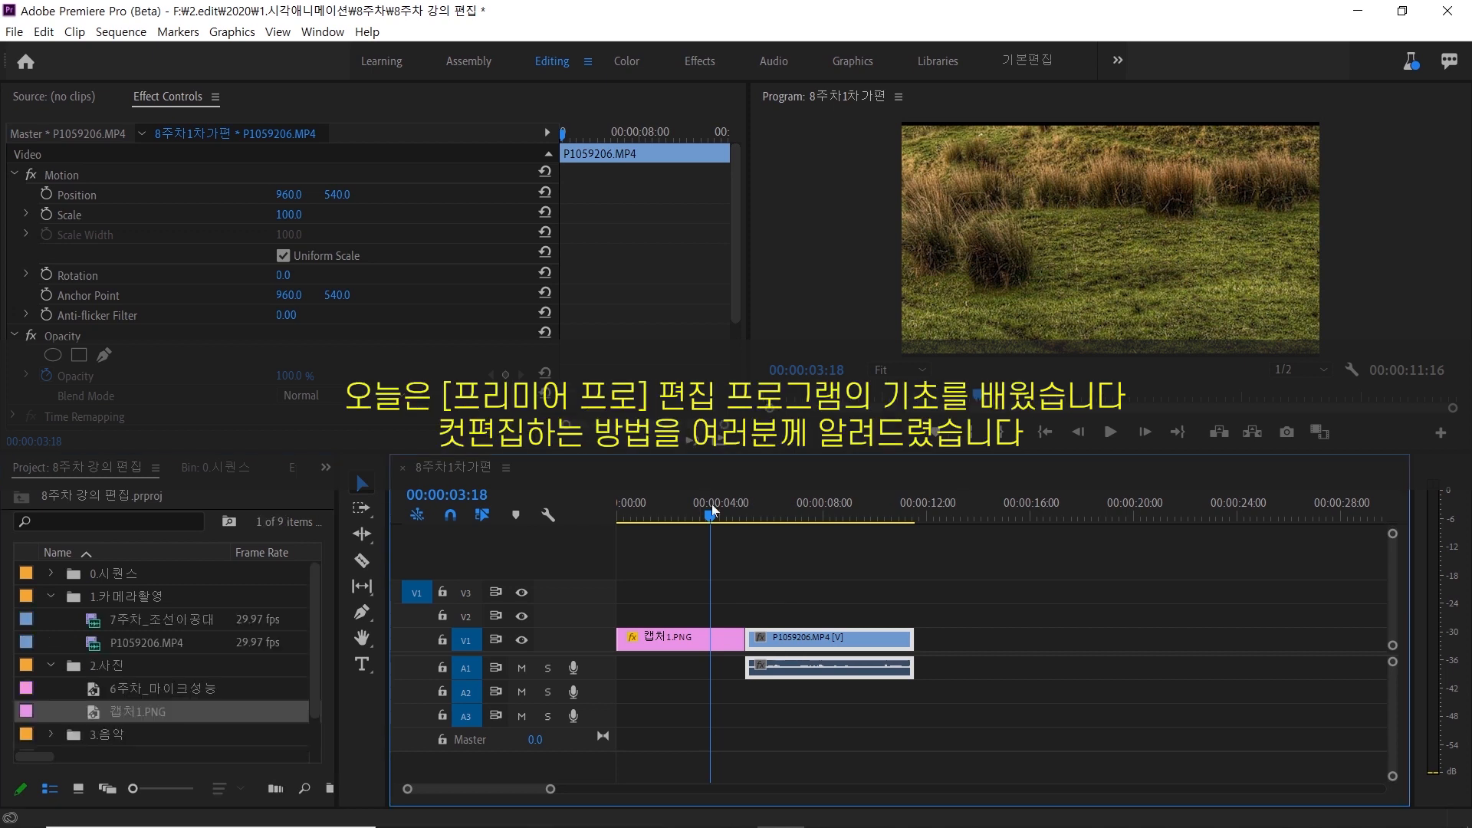